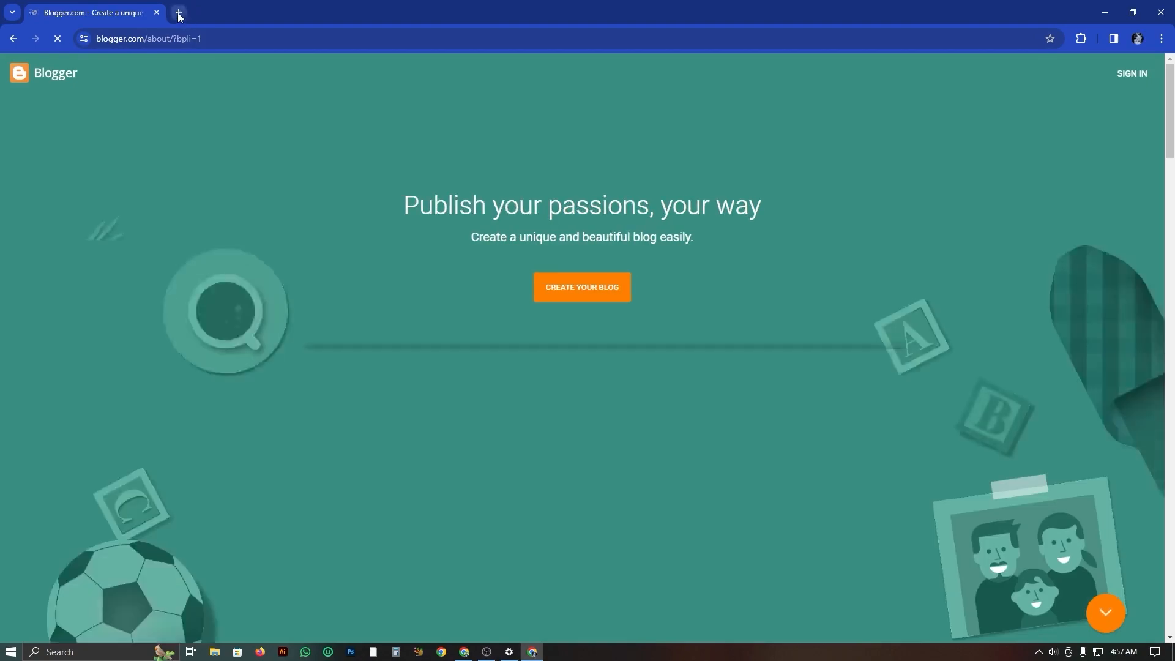
Search Google for blogger in a new tab and open the Blogger.com result, closing that tab again.
click(215, 38)
text(blo)
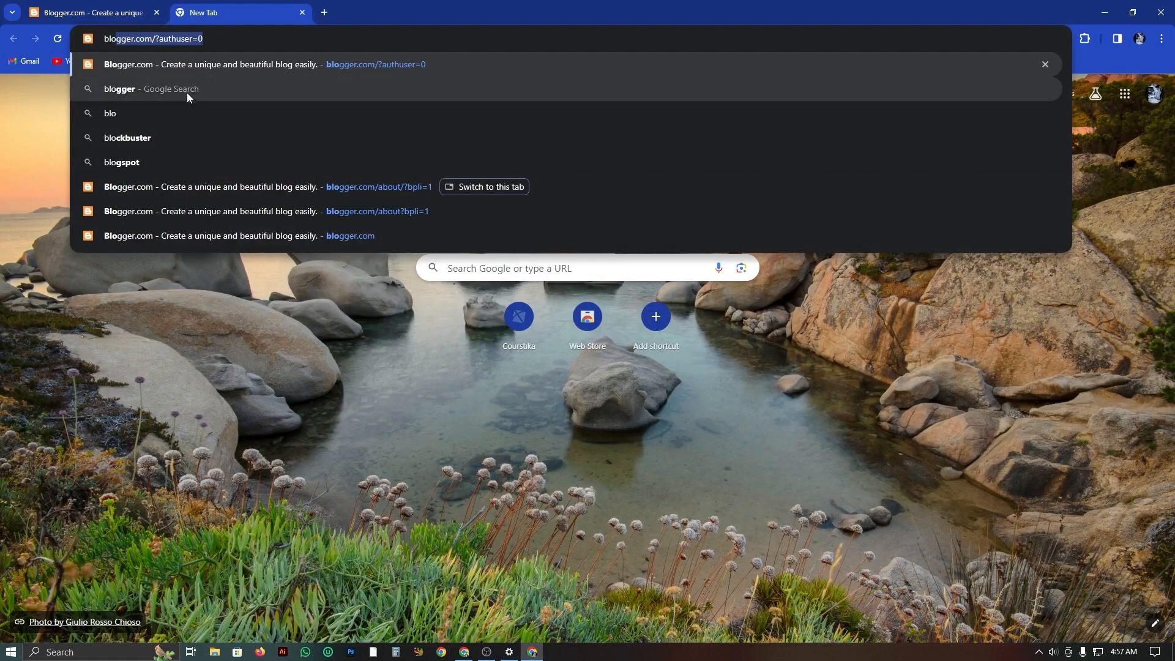
click(132, 89)
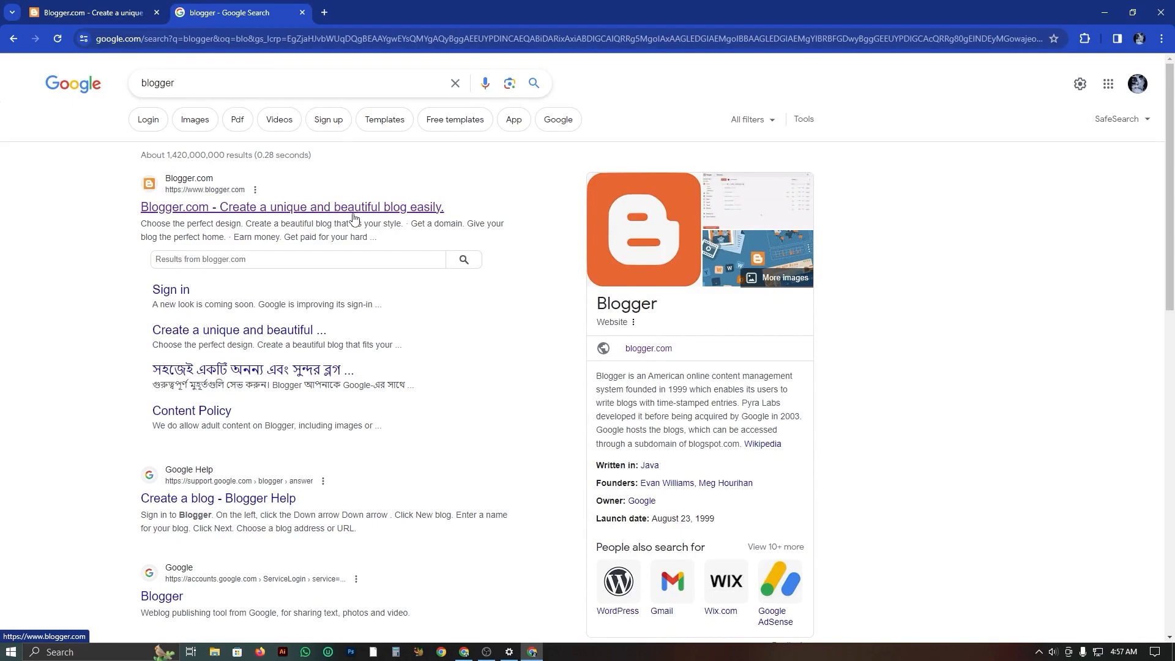
click(308, 213)
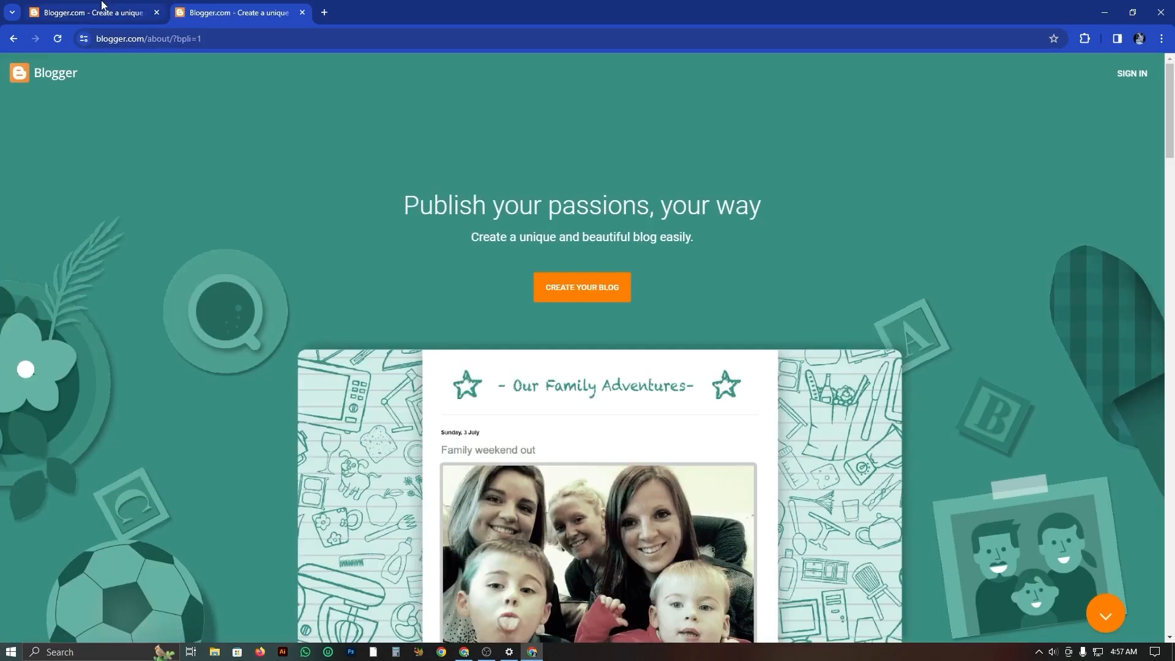
click(302, 12)
Start signing in to Blogger and choose the listed Google account.
scroll(370, 159, down, 3)
scroll(296, 265, up, 3)
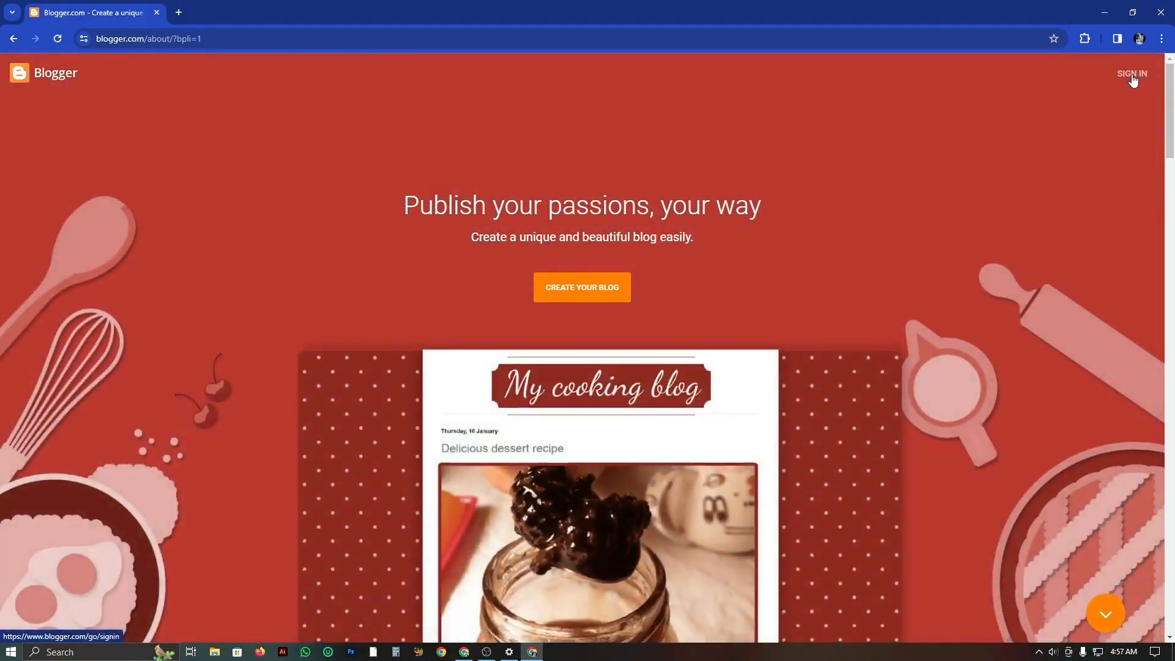
click(1132, 75)
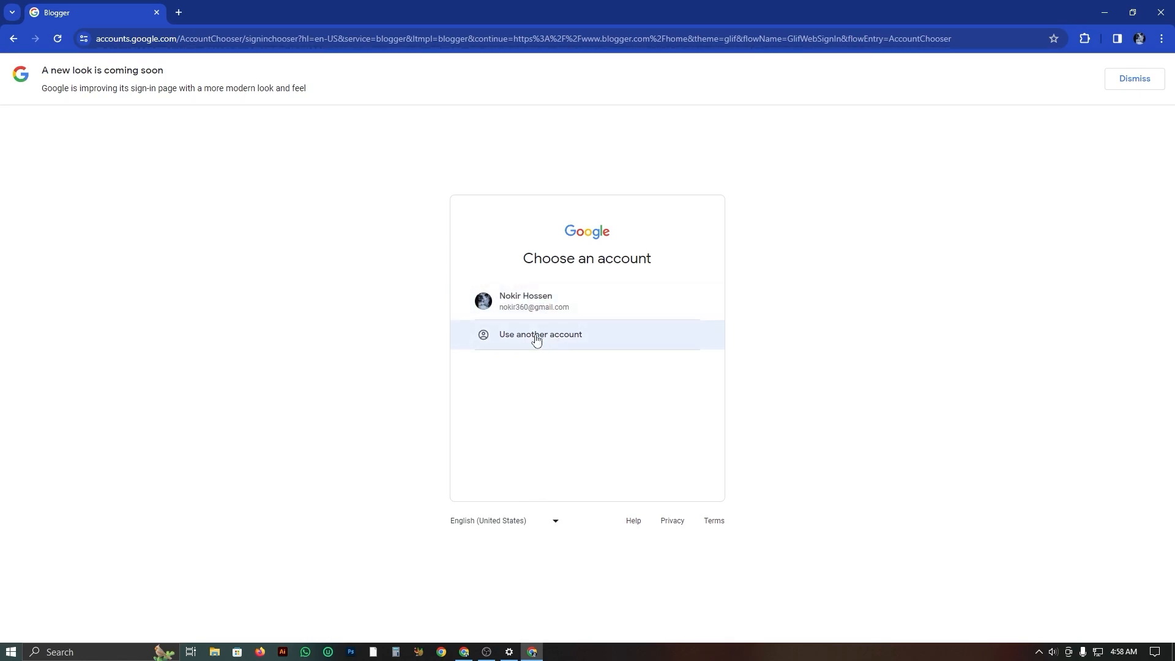
click(517, 307)
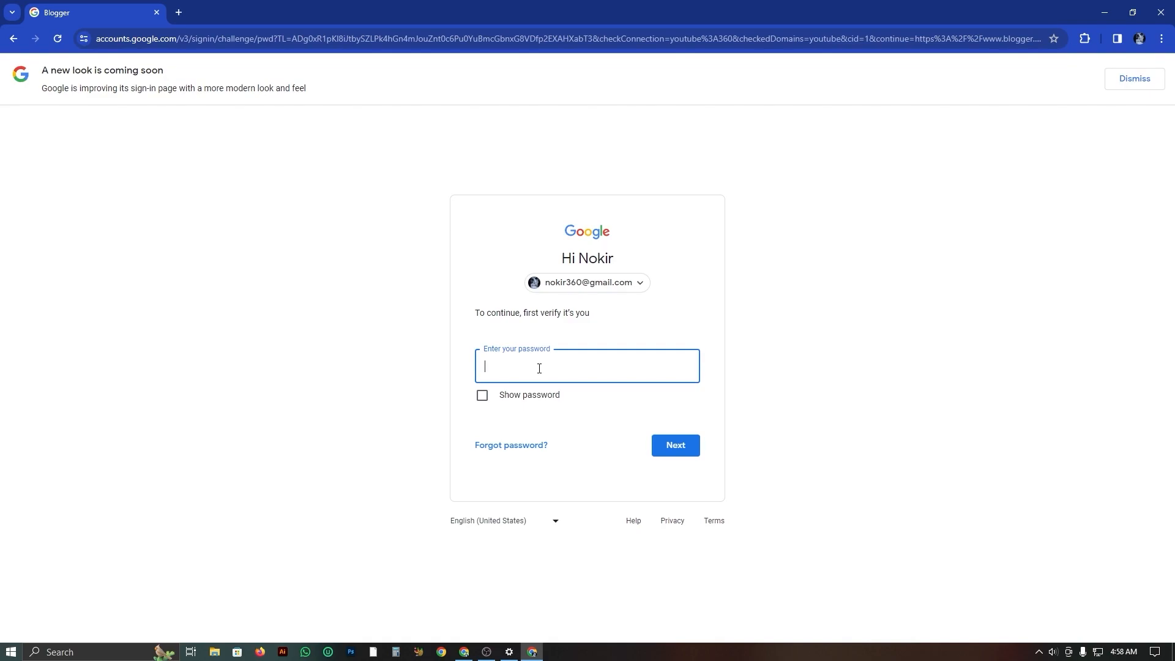
Find Blogger.com through a search in a new tab and begin creating a blog with another account, closing the tab again.
drag(194, 10, 128, 3)
click(179, 13)
click(202, 39)
text(bol)
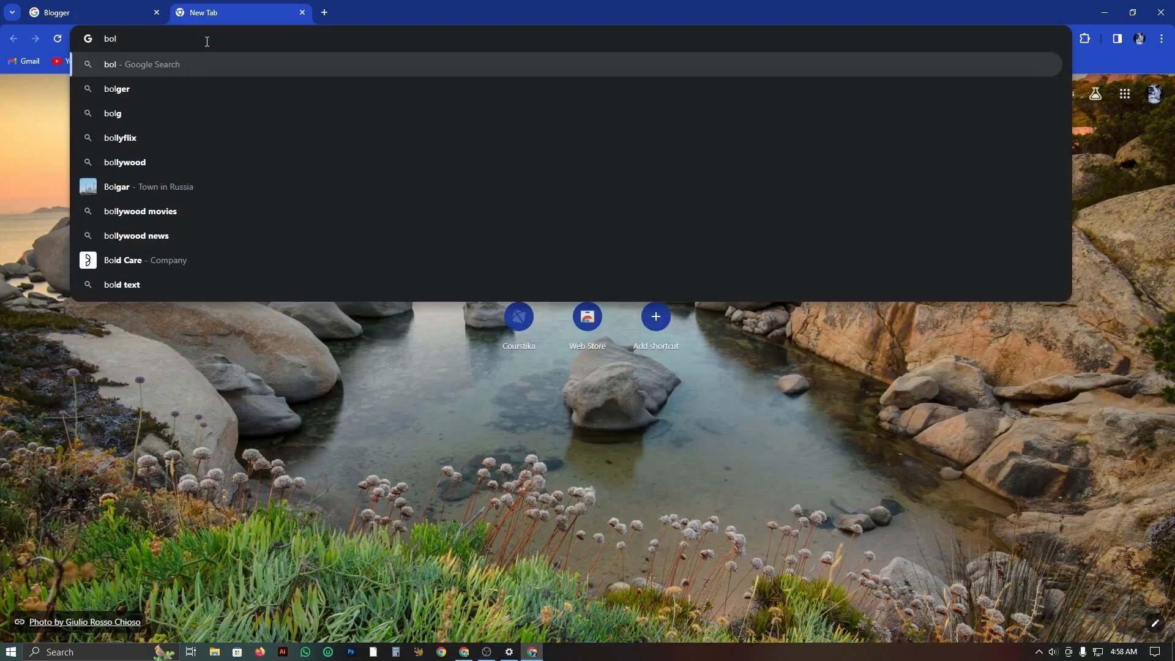
click(168, 90)
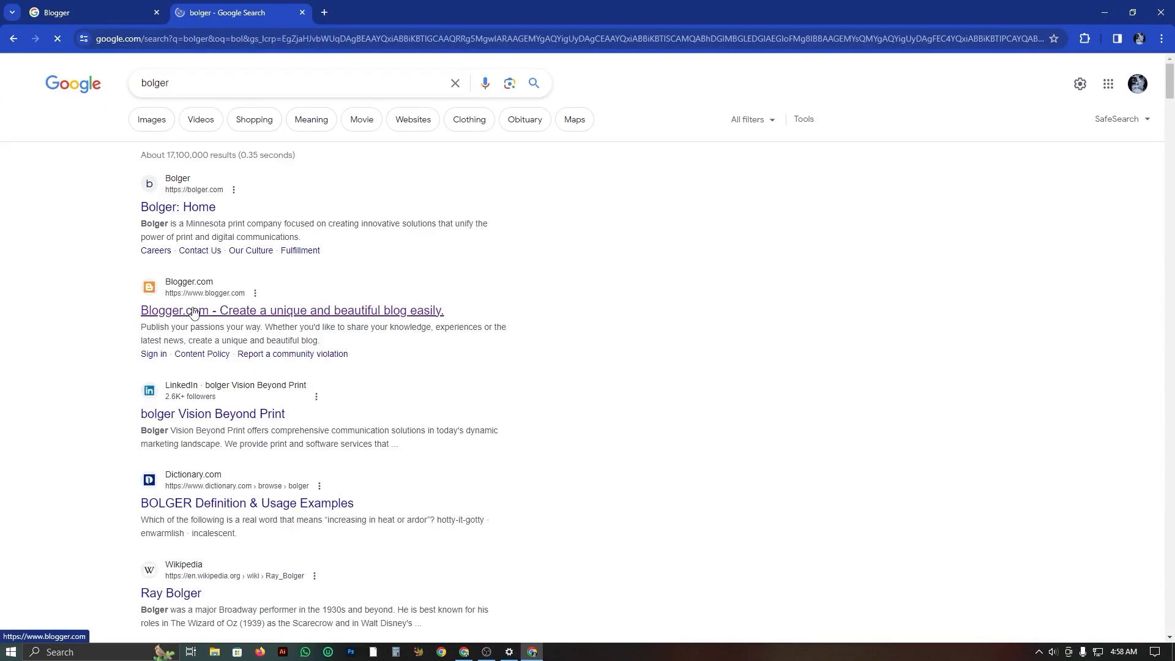
click(354, 315)
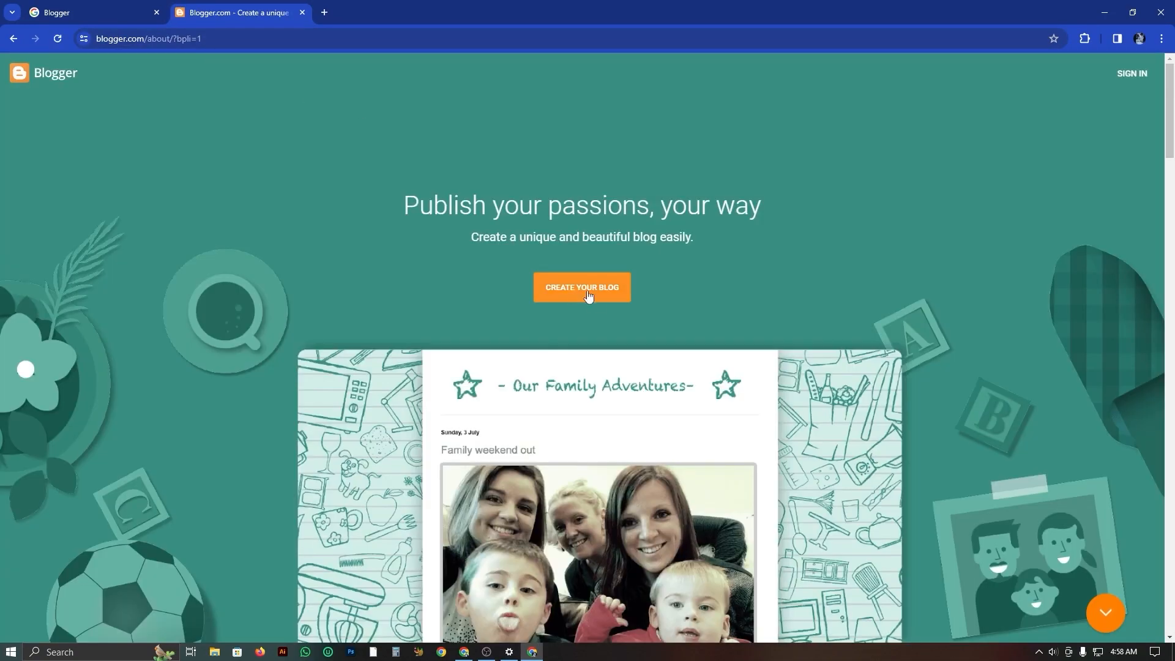
click(596, 300)
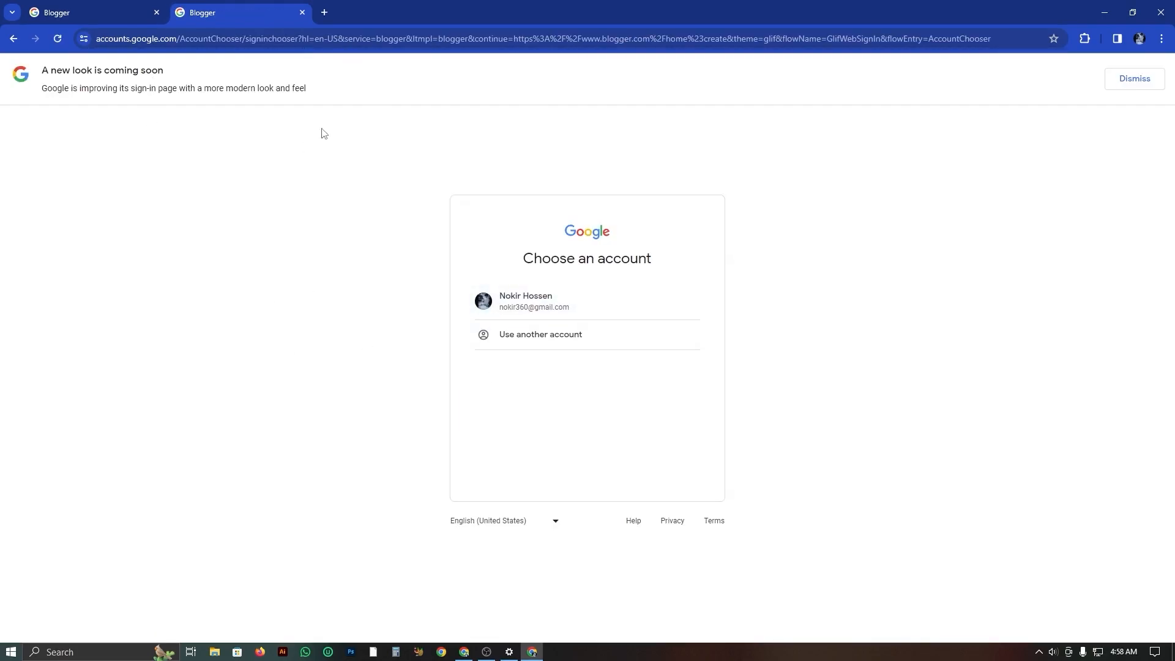
click(557, 337)
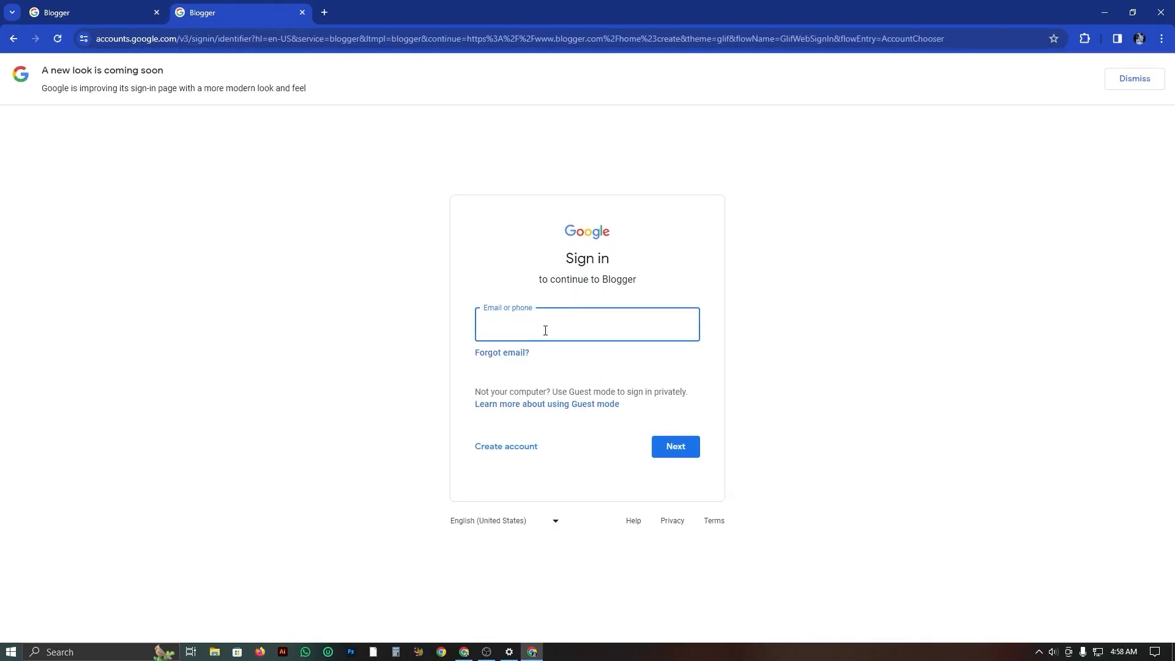
click(302, 12)
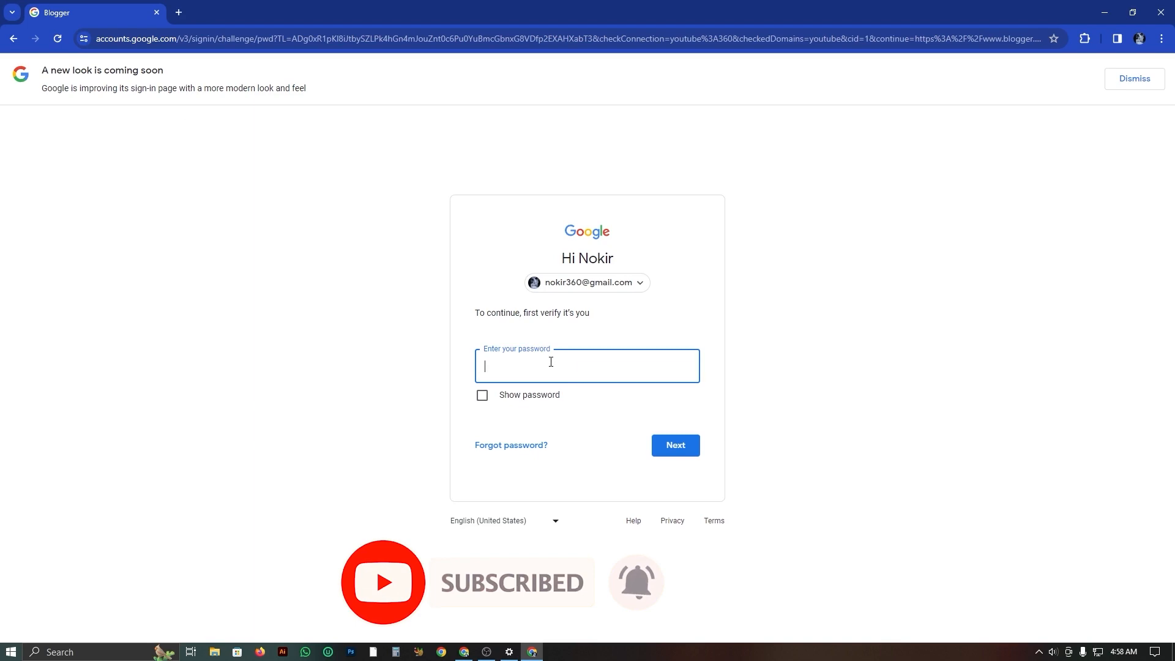
Enter the Google account password to sign in and decline the account suggestions.
text(••)
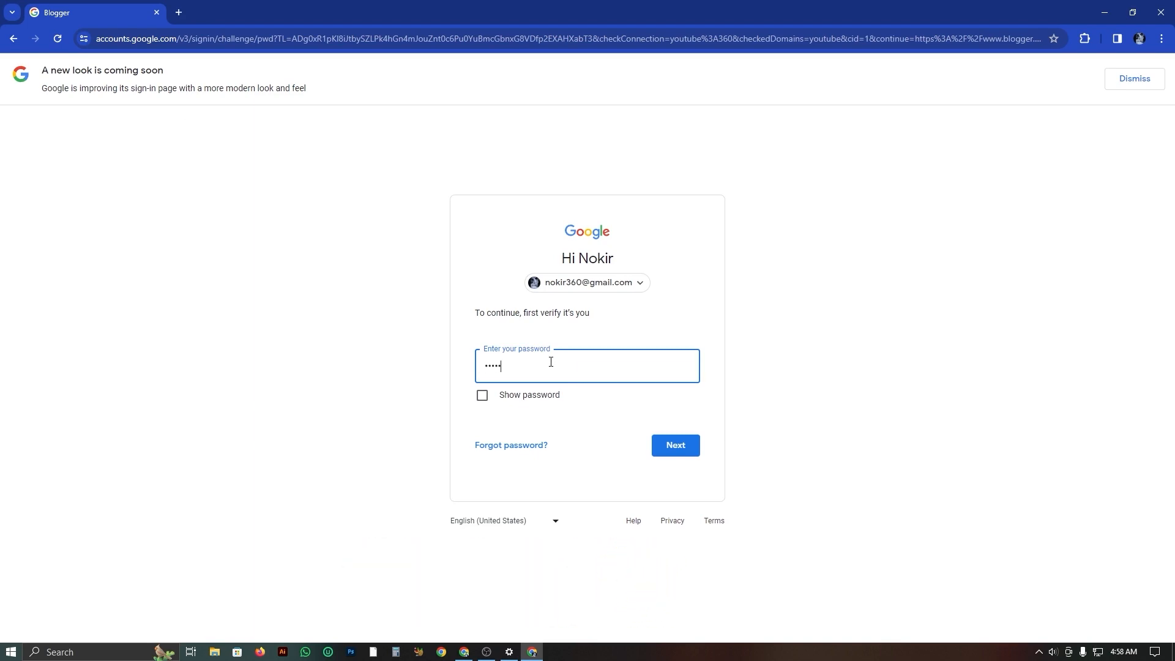
key(BackSpace)
key(BackSpace)
key(BackSpace)
key(BackSpace)
text(••••••••)
key(Return)
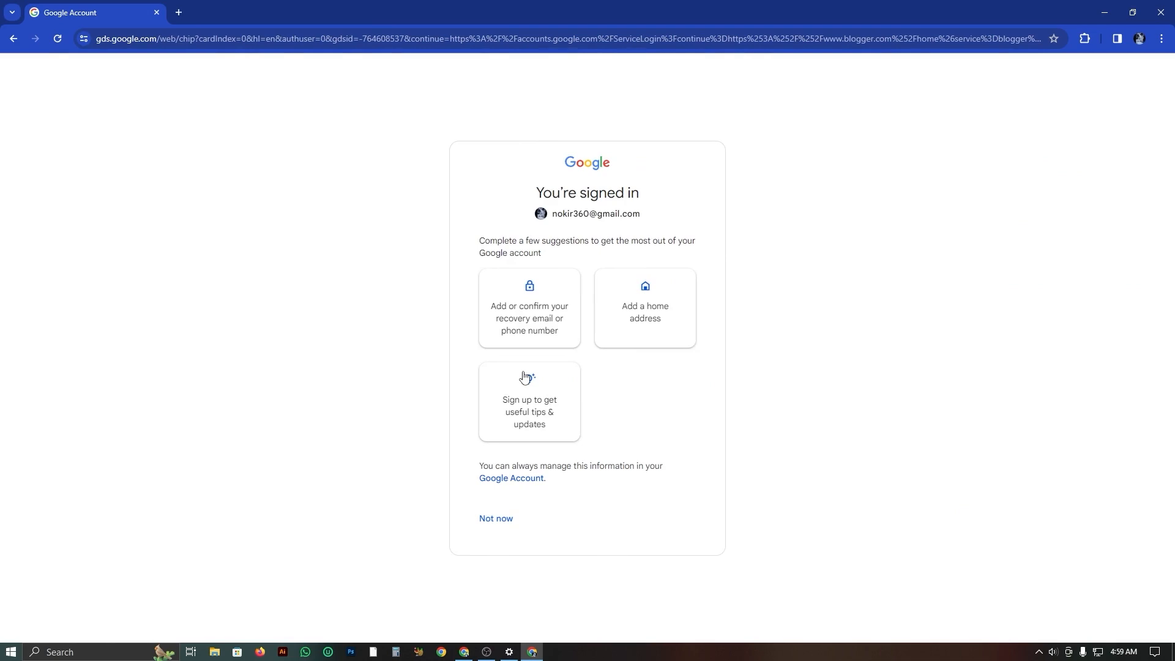
click(506, 519)
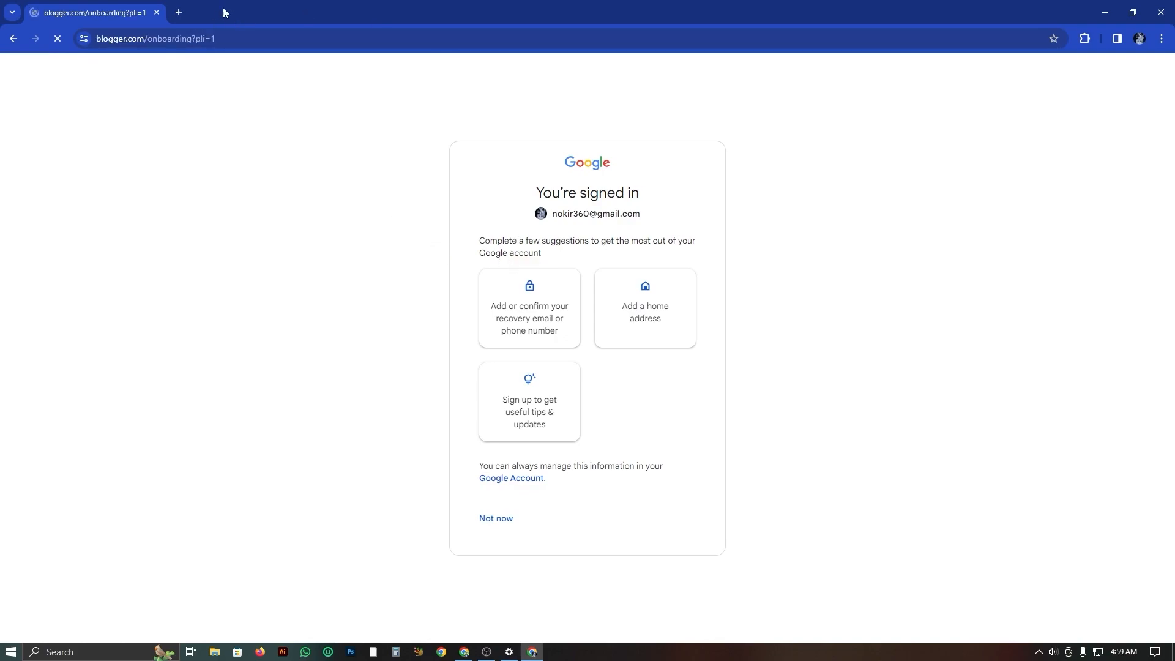
Enter the owner's first name as the blog title and continue to the address page.
scroll(478, 386, down, 1)
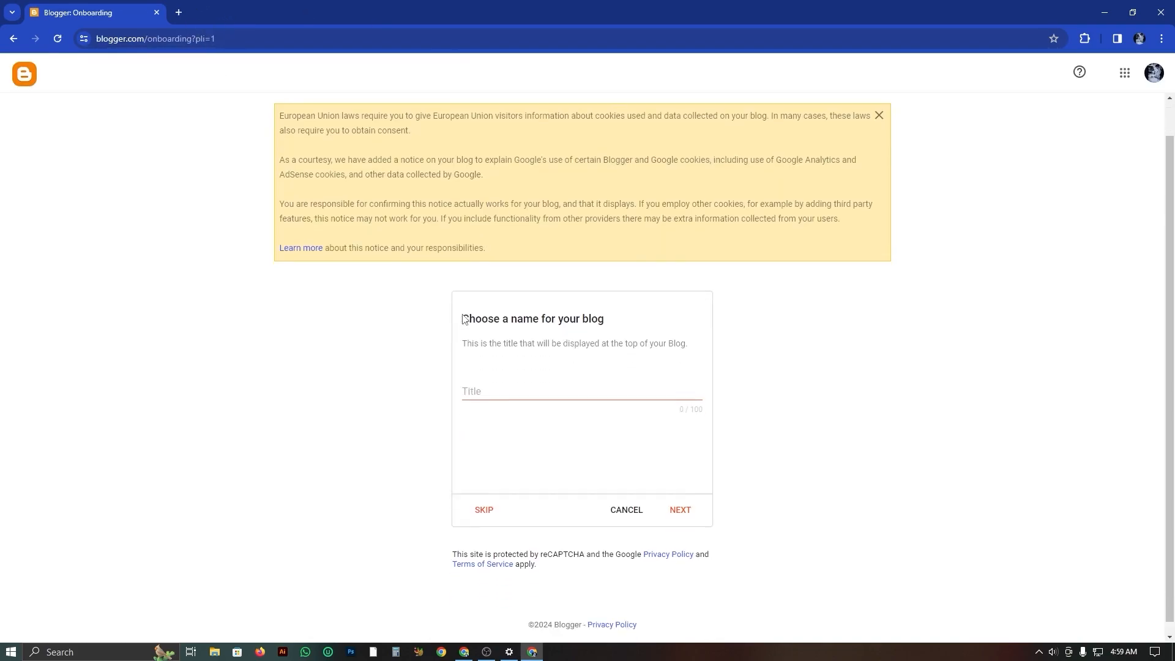
click(510, 380)
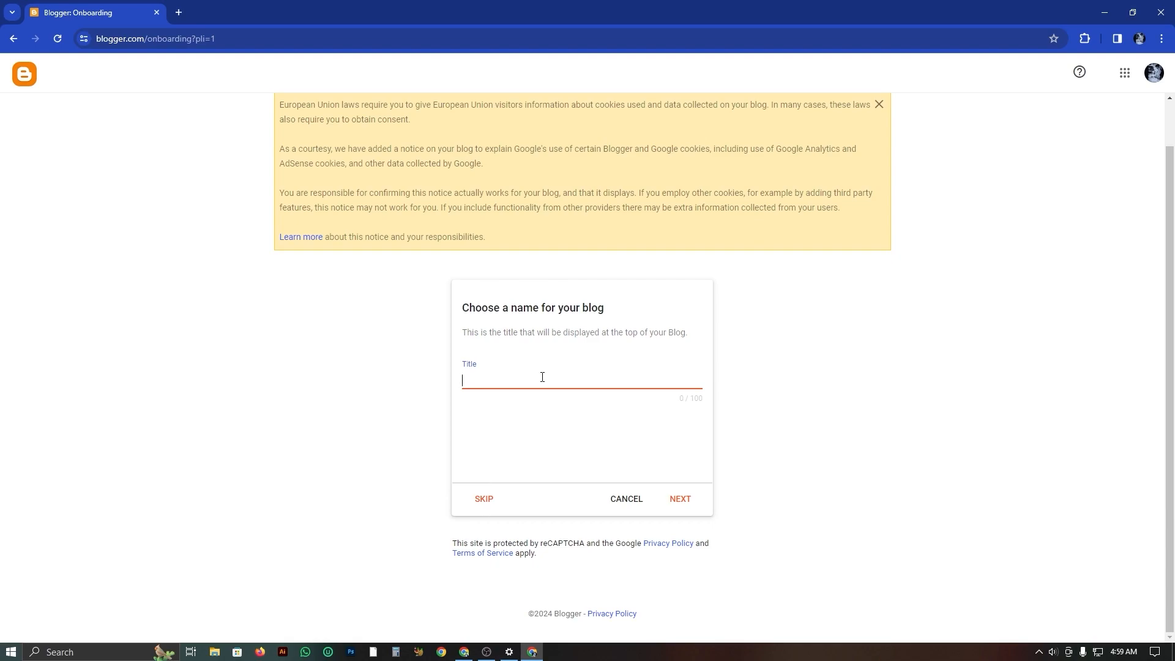
text(mNNojir)
key(BackSpace)
key(BackSpace)
key(BackSpace)
key(BackSpace)
text(Noki)
click(684, 503)
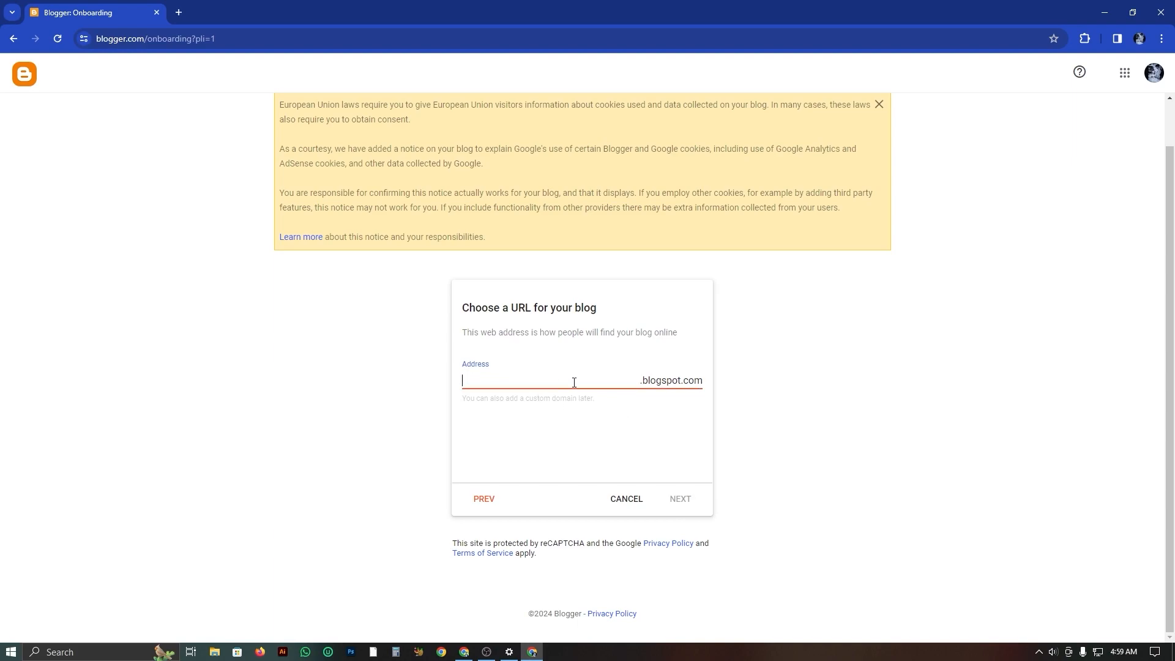
text(N)
Try the owner's first name in lowercase as the blogspot.com address and clear it again.
key(BackSpace)
text(nokin)
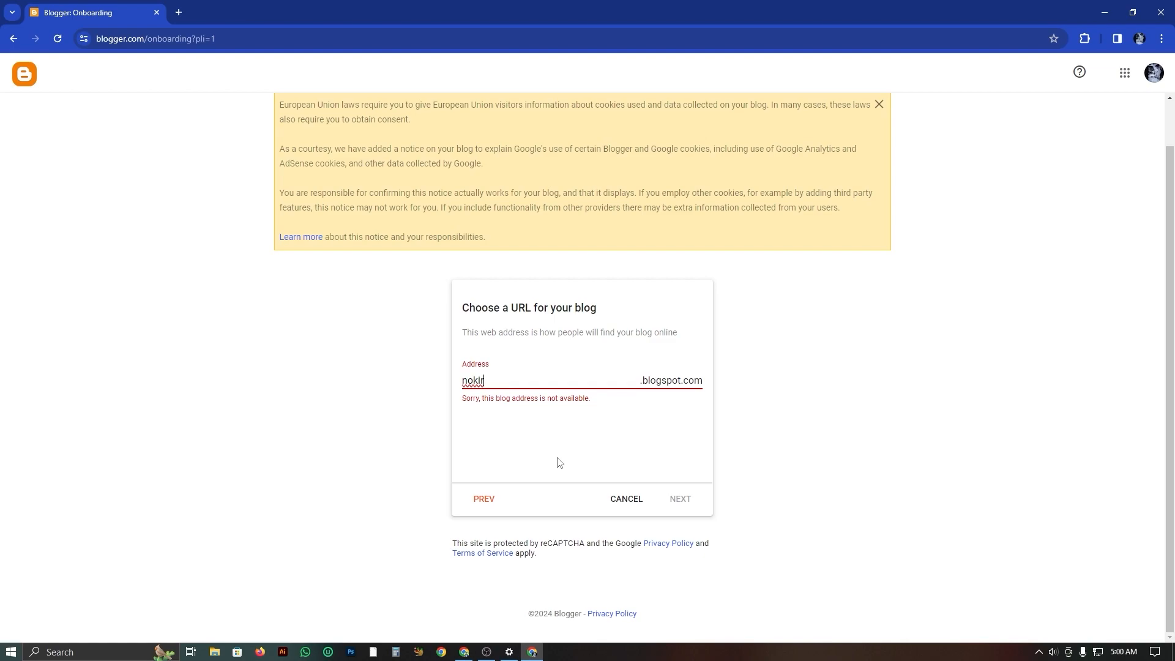
key(BackSpace)
key(BackSpace)
key(BackSpace)
key(BackSpace)
key(BackSpace)
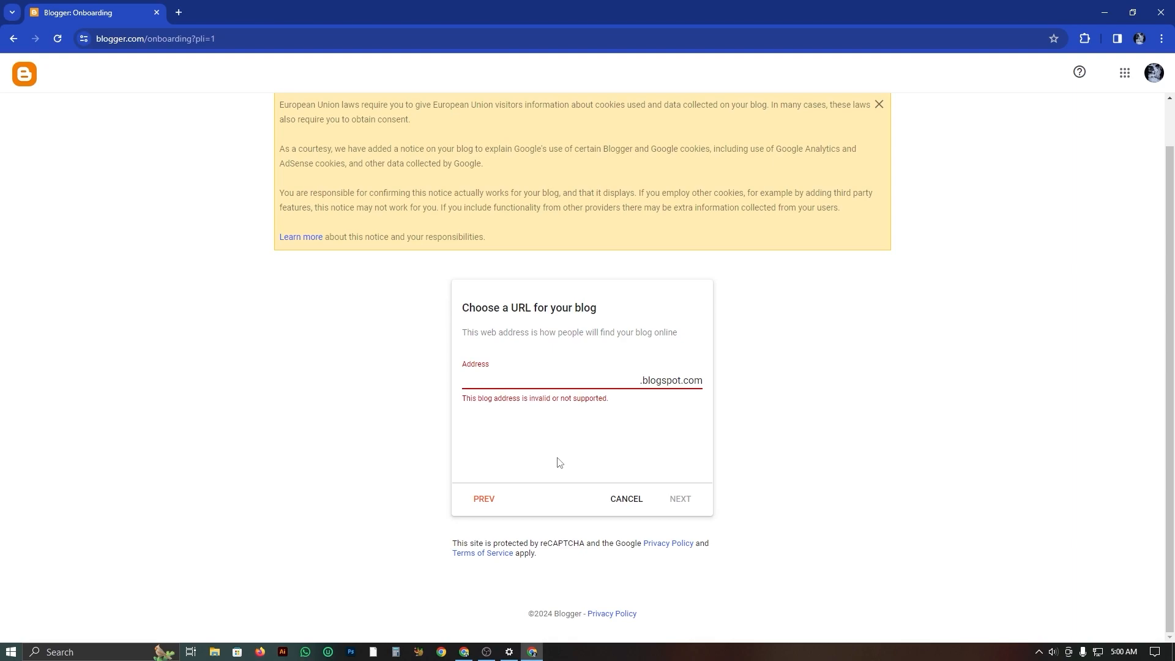
Go back to the title page, rename the blog Tech Profit Bd 2 and continue.
click(483, 499)
key(BackSpace)
text(Te)
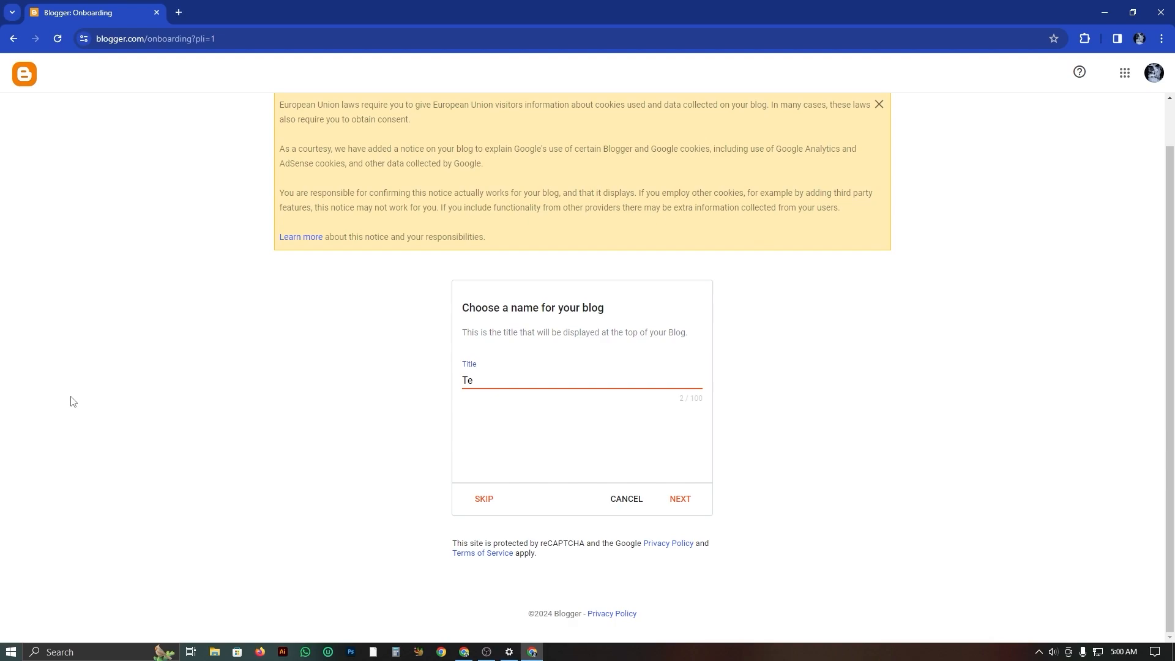
key(BackSpace)
text(ec)
text(h Pt)
text(rofit)
text( Bo)
text( 2)
click(682, 501)
Set the blog address to techprofitbd2.blogspot.com and continue to the display name.
click(514, 381)
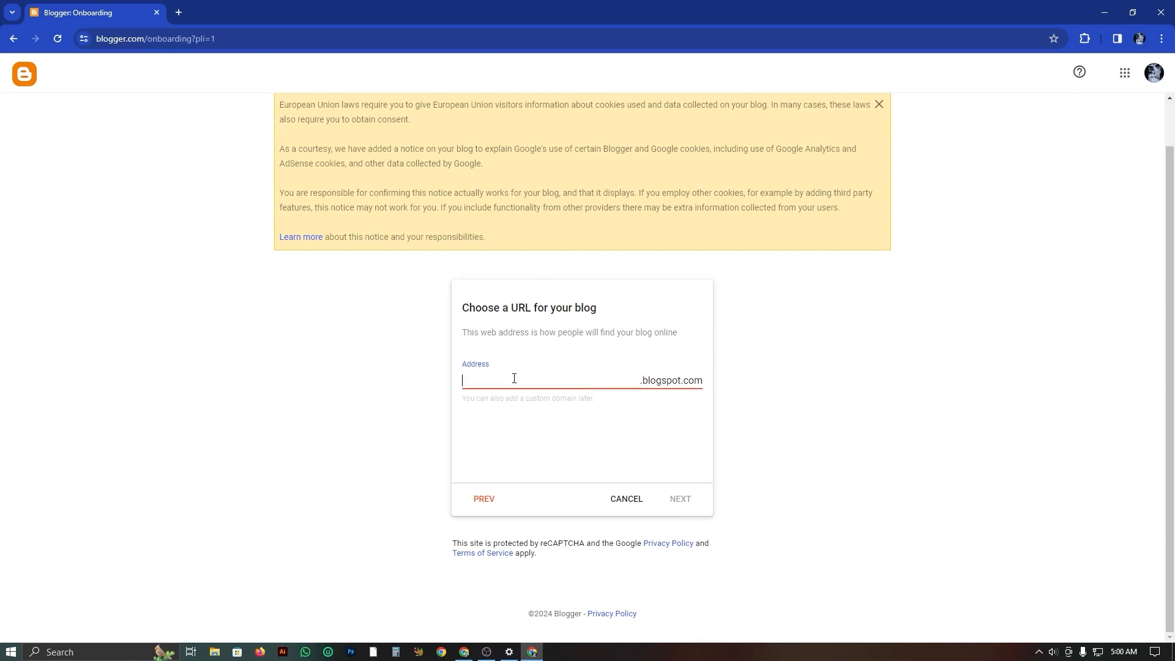
text(tech)
text(pt)
text(ro)
text(fit)
text(bd)
text(2)
click(686, 503)
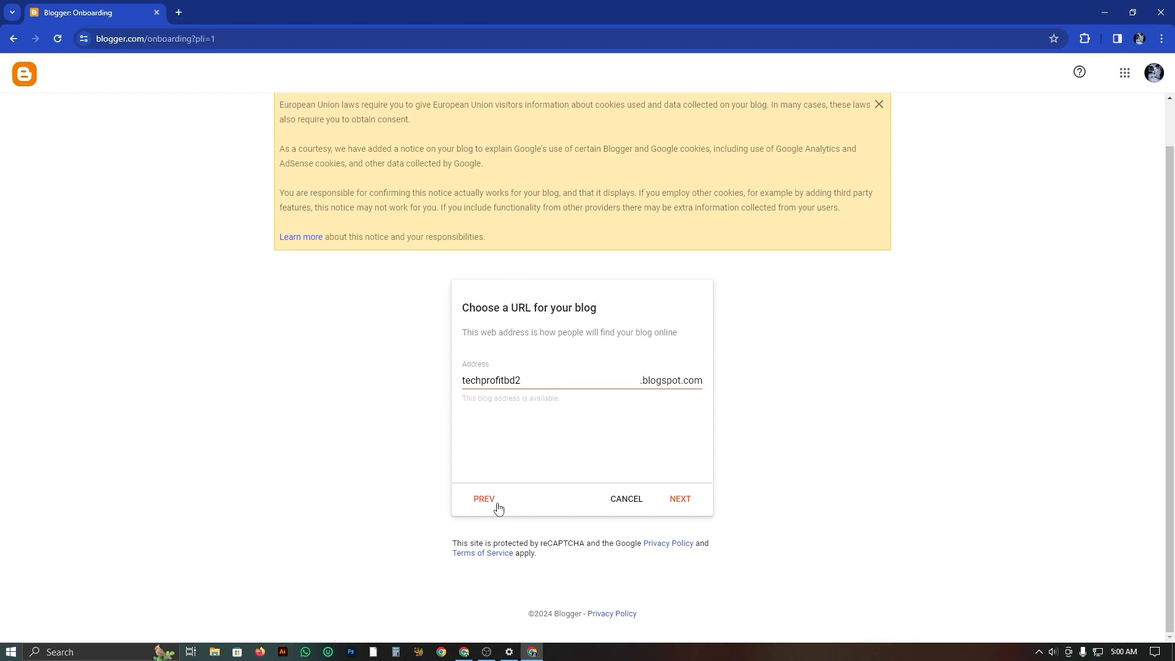
click(683, 501)
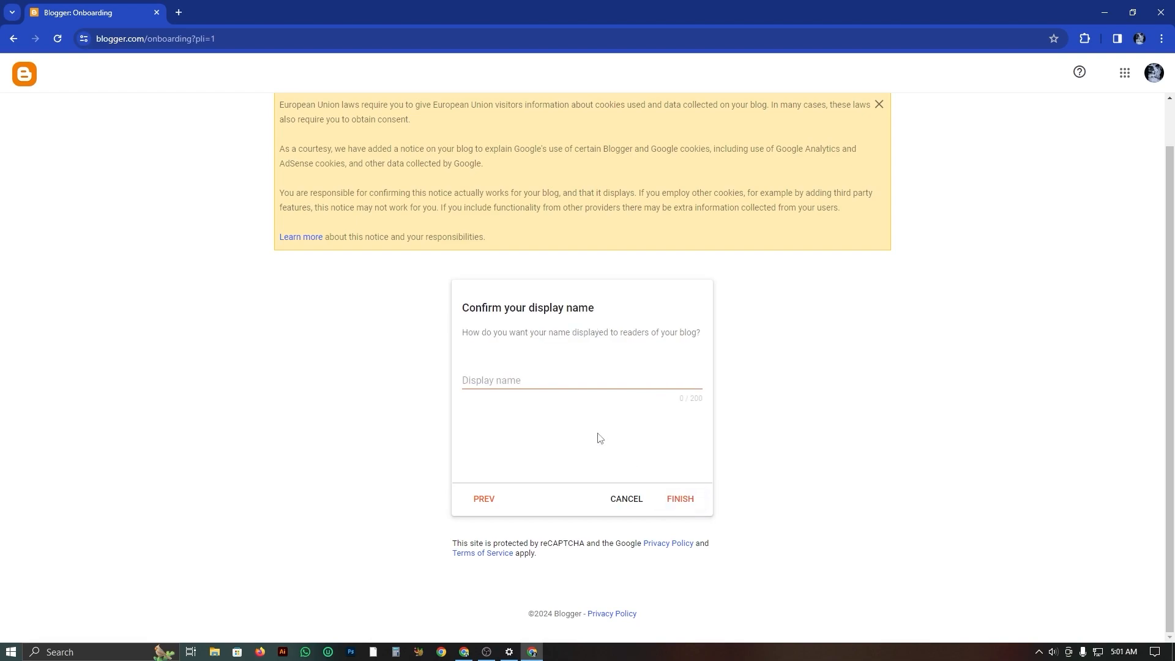
Set the display name to Tech profit and finish creating the blog.
click(521, 380)
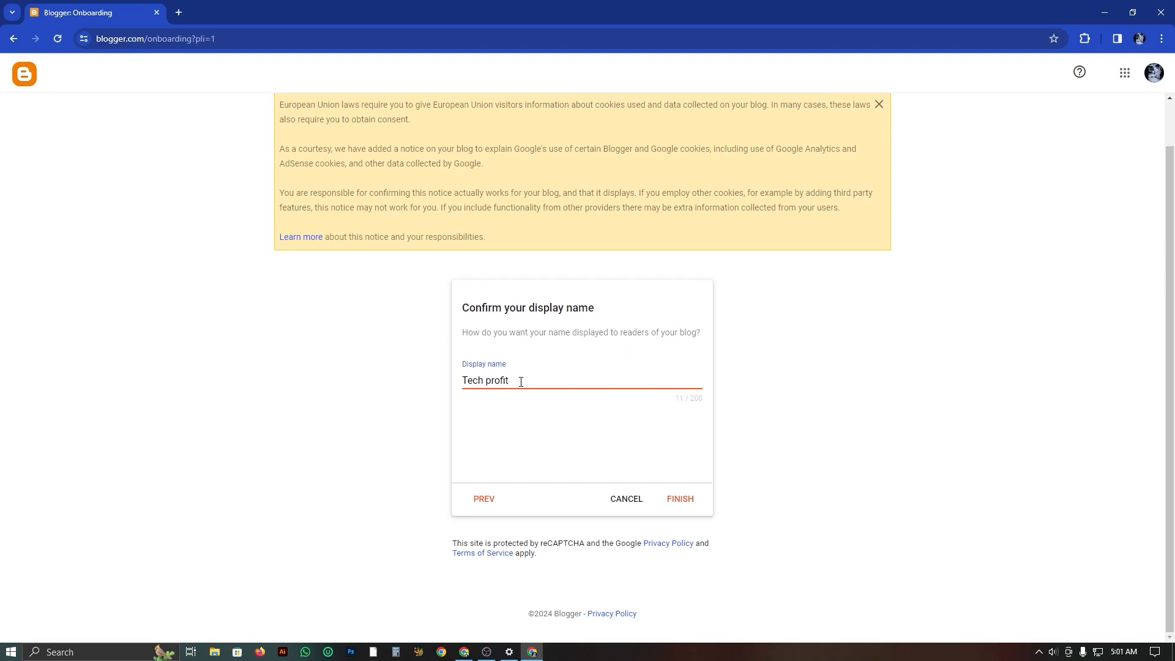
click(680, 499)
click(684, 501)
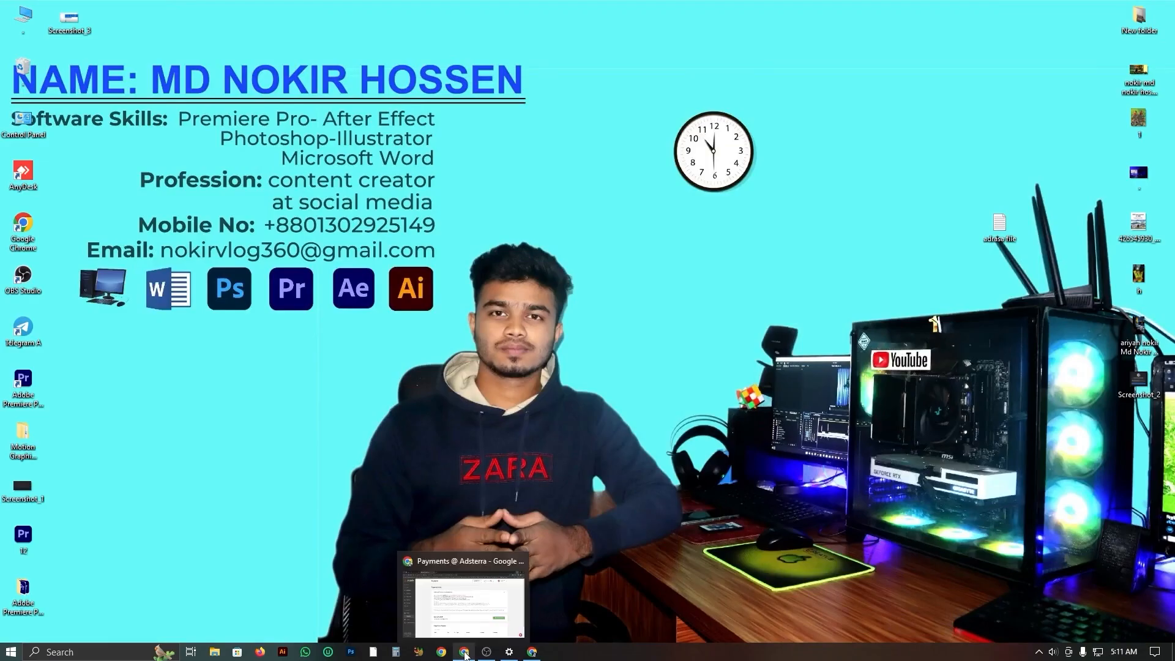
Switch to the other Chrome window and open the bookmarked Blogger posts page in a new tab.
click(465, 652)
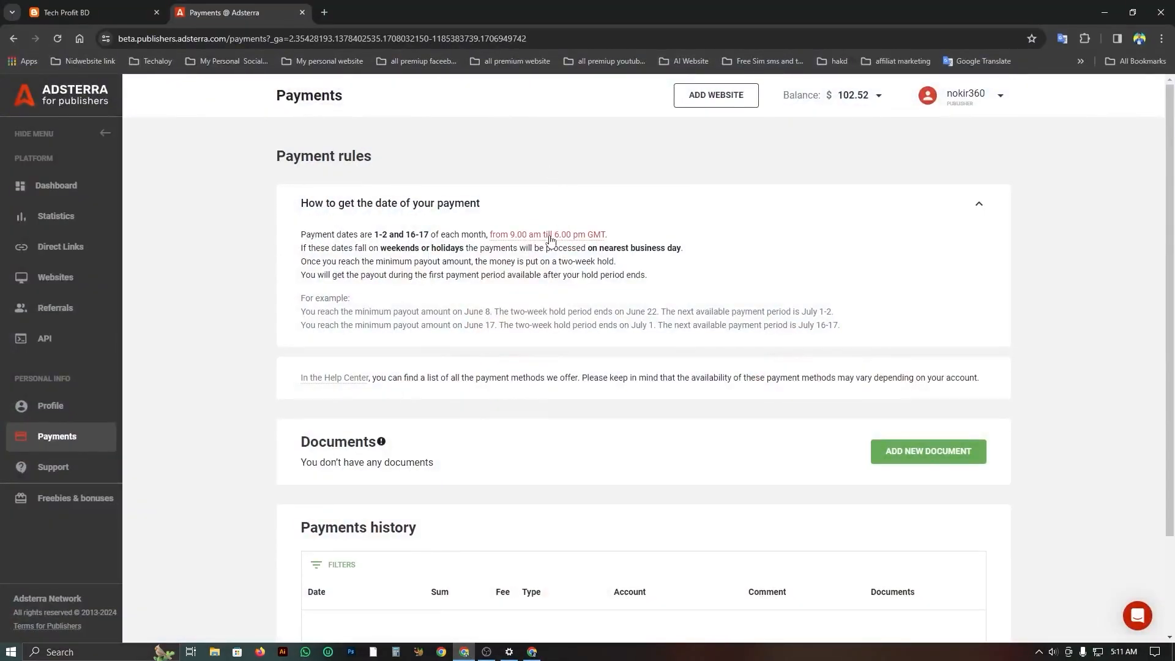
click(325, 12)
click(310, 57)
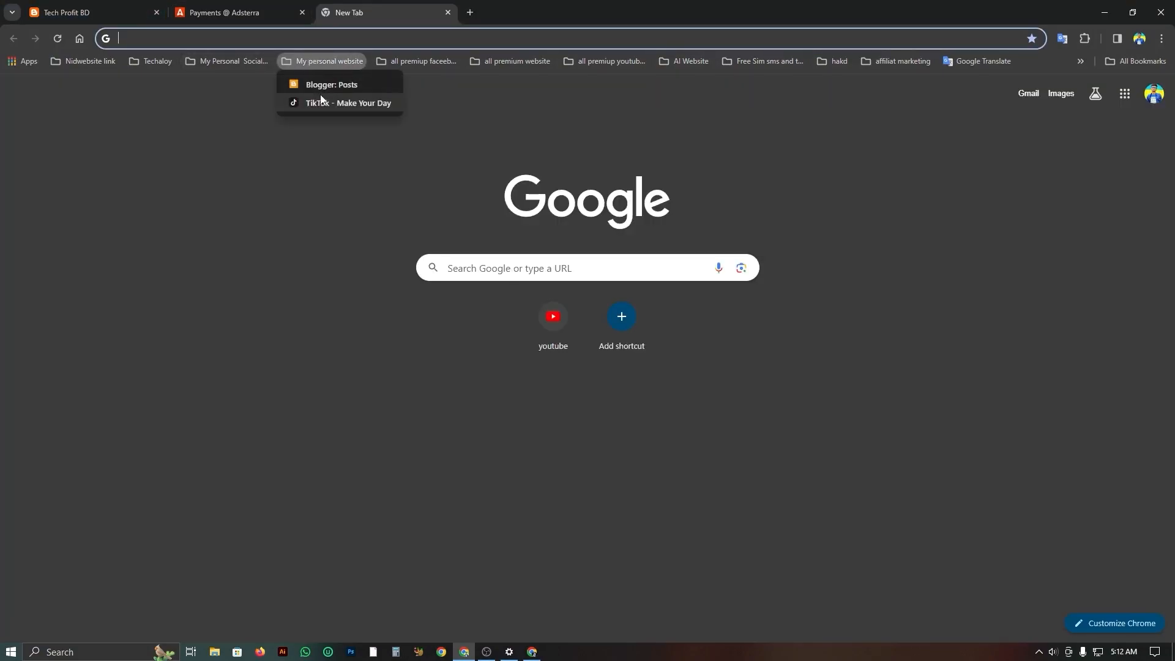
click(317, 87)
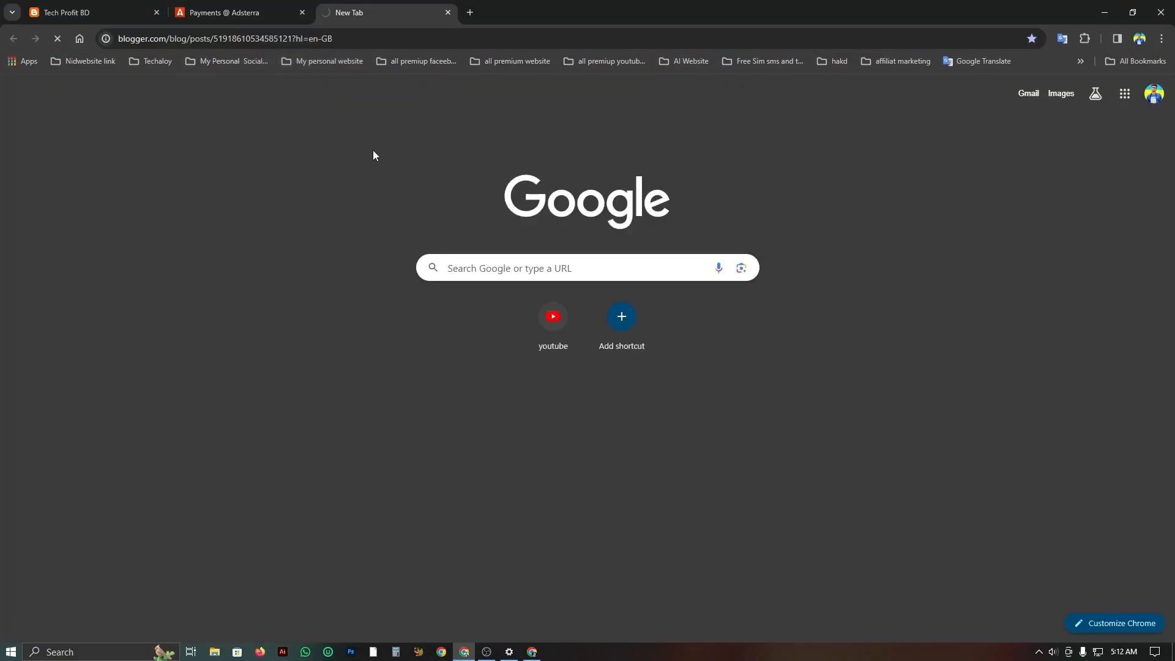
View the home page of the existing Tech Profit BD website.
click(113, 14)
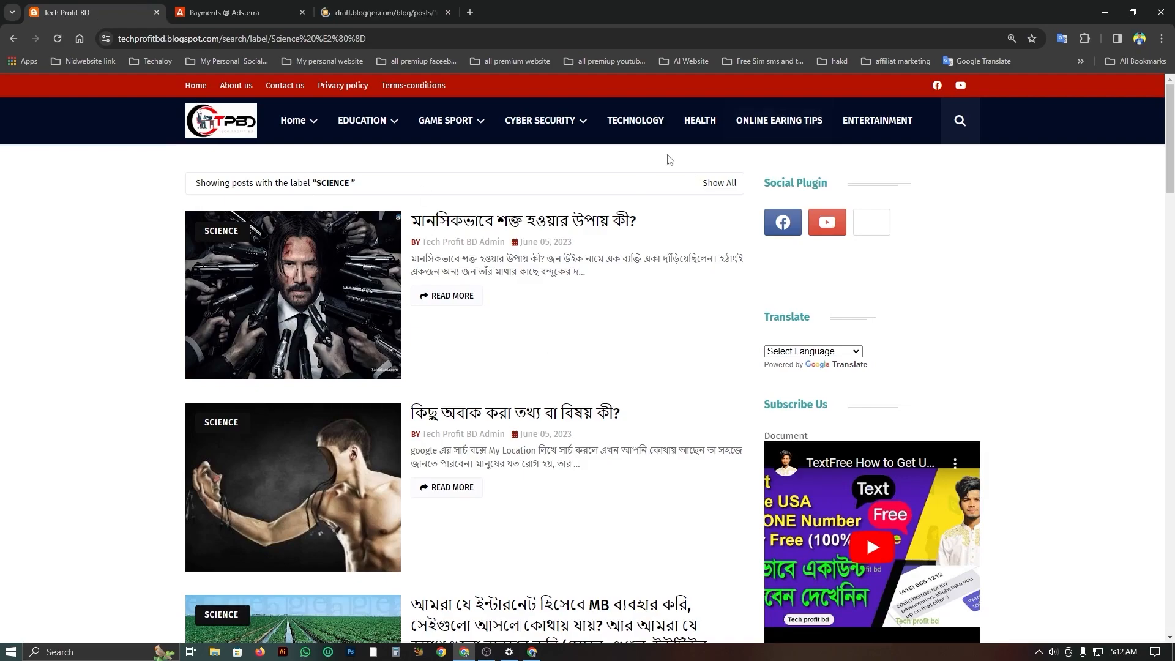
mouse_move(306, 125)
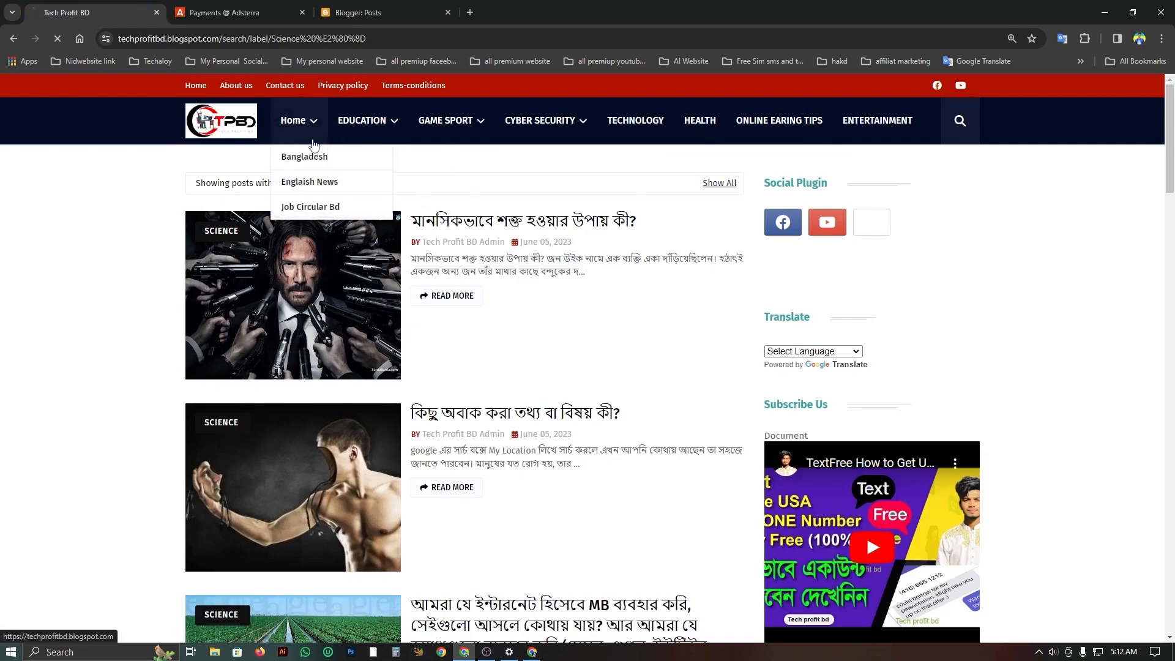
click(307, 215)
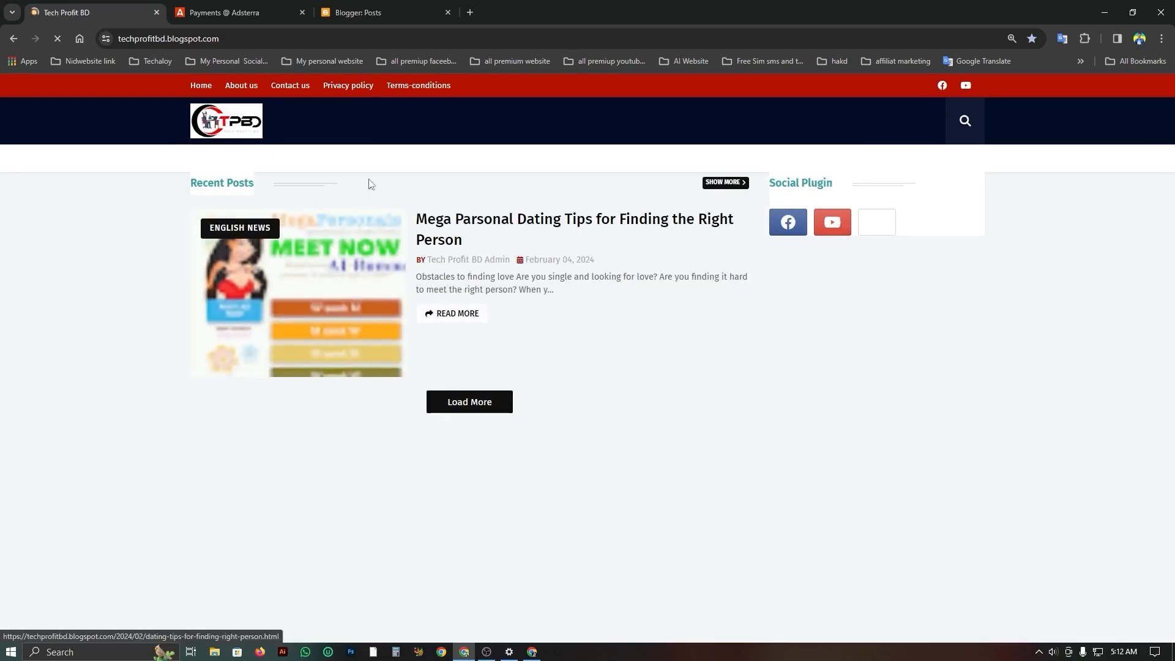
Look through the posts, Earnings and Pages sections of the Tech Profit BD blog's dashboard.
click(372, 7)
scroll(915, 239, down, 5)
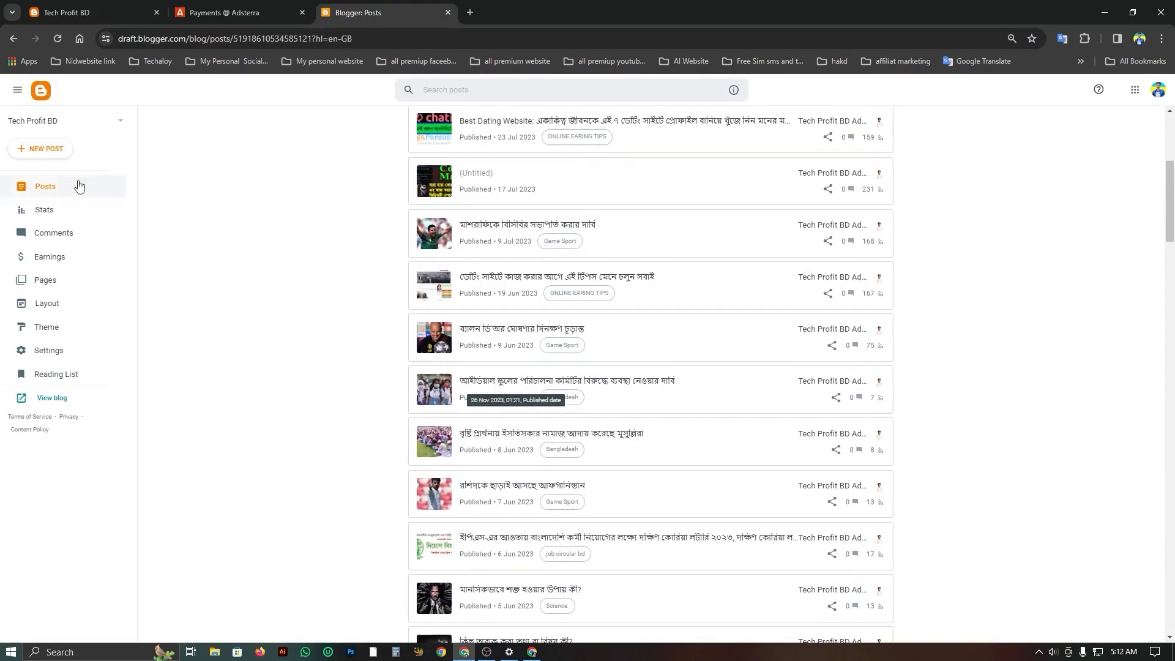
click(54, 262)
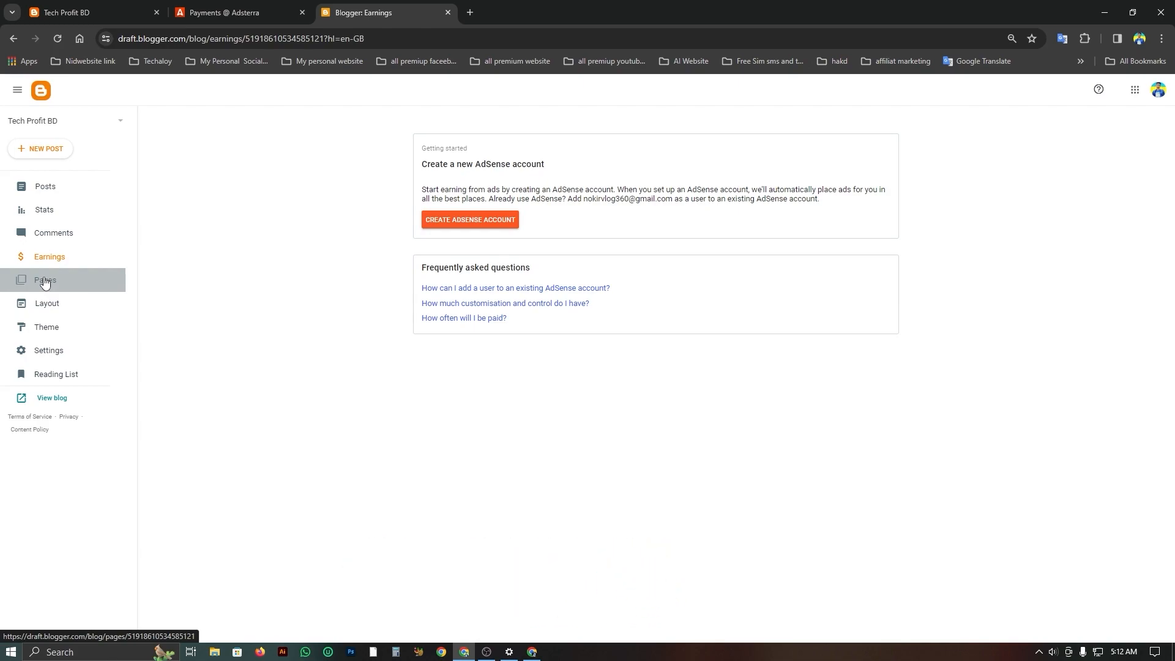
click(45, 280)
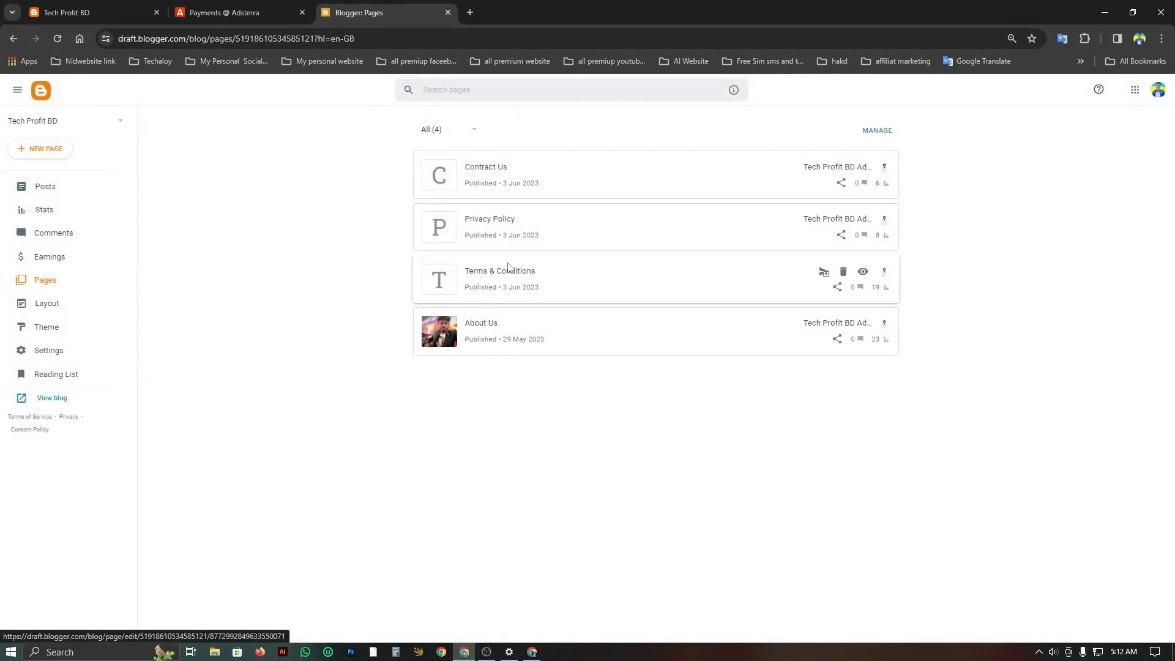
Reload the Tech Profit BD website's home page, load more posts and look through it down to the footer.
click(92, 13)
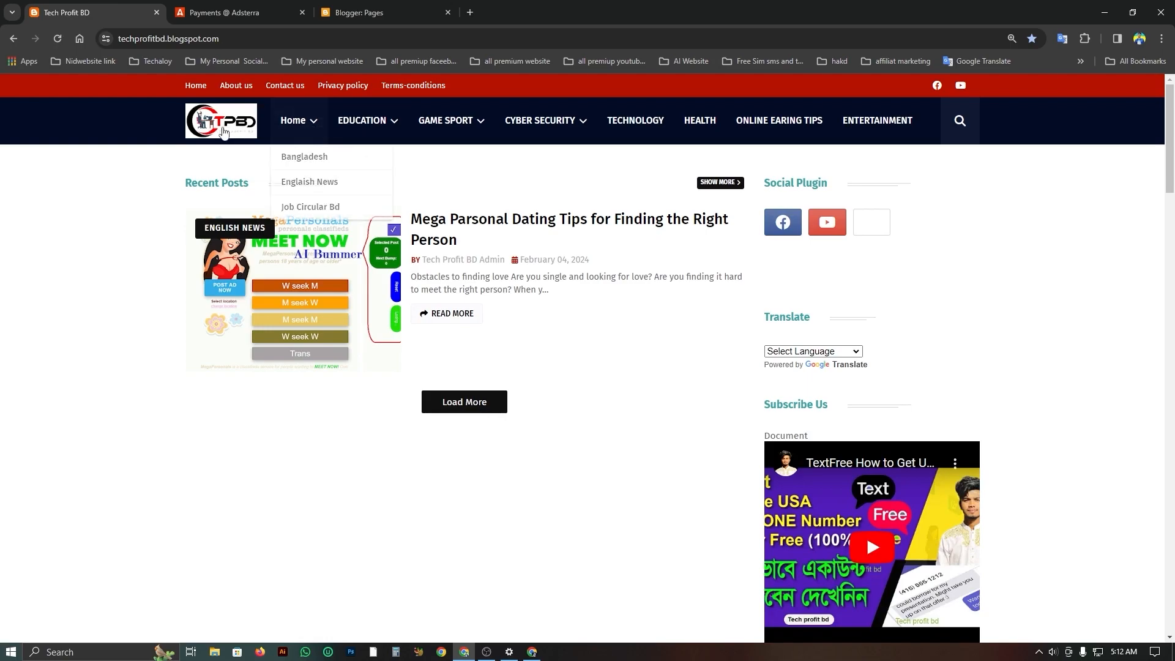
click(199, 89)
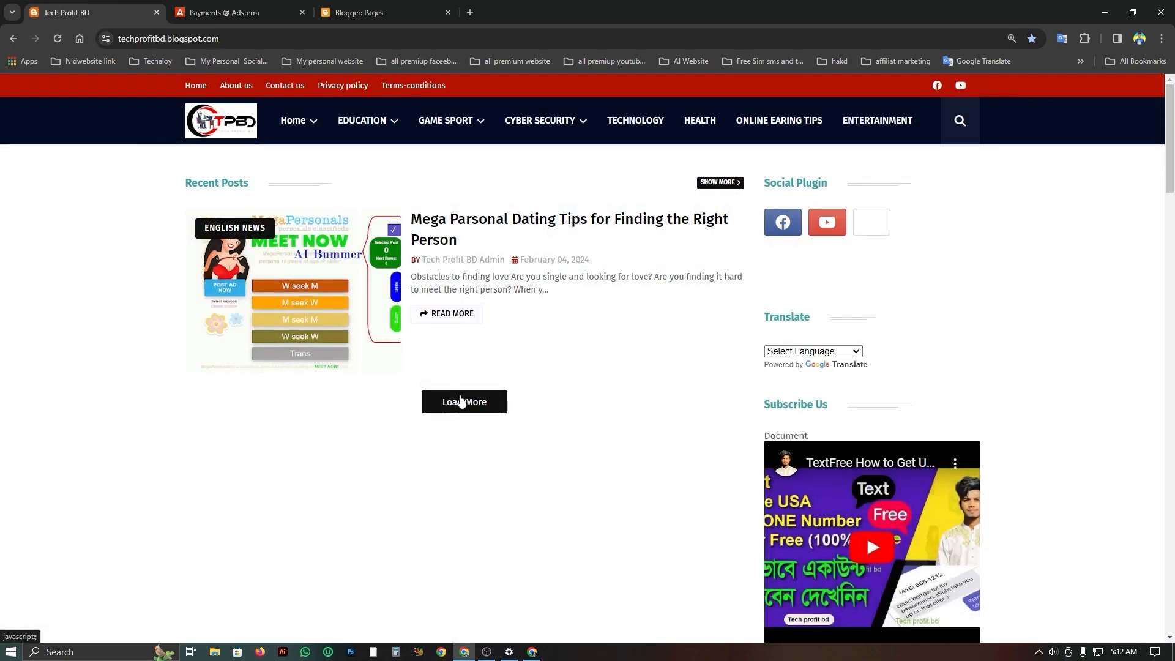
click(462, 401)
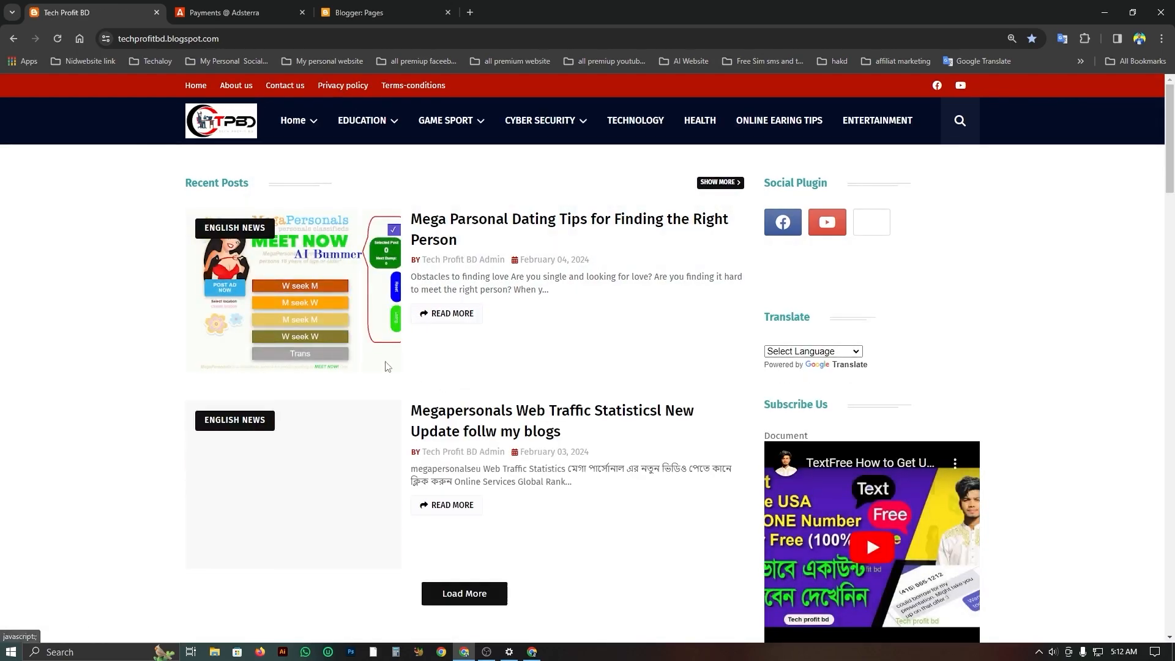
scroll(408, 288, down, 1)
click(485, 514)
scroll(404, 469, down, 10)
scroll(404, 469, down, 15)
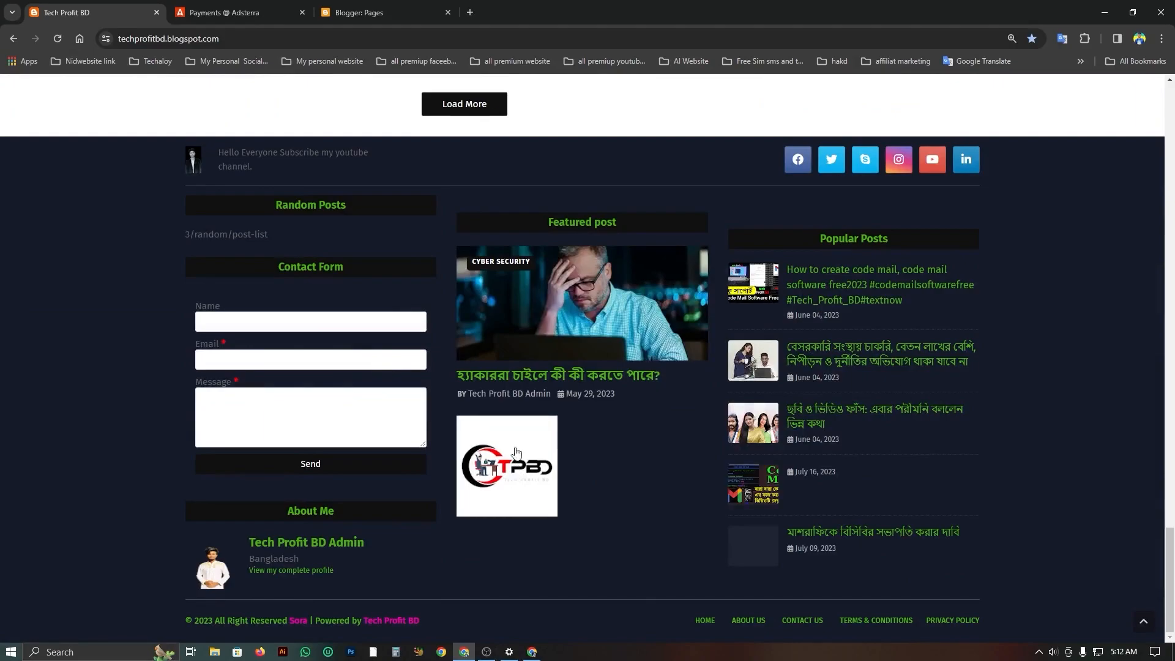
scroll(685, 459, up, 7)
scroll(604, 600, down, 7)
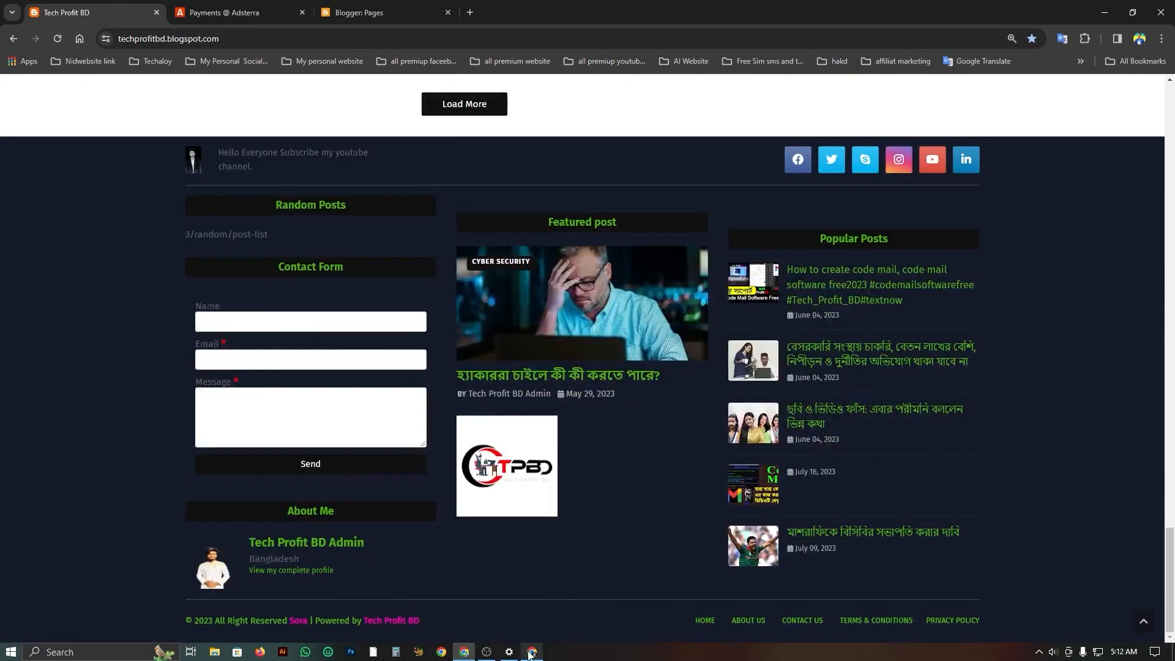
Switch to the Chrome window with the Tech Profit Bd 2 dashboard and view its Stats for the last 24 hours.
mouse_move(532, 652)
click(531, 617)
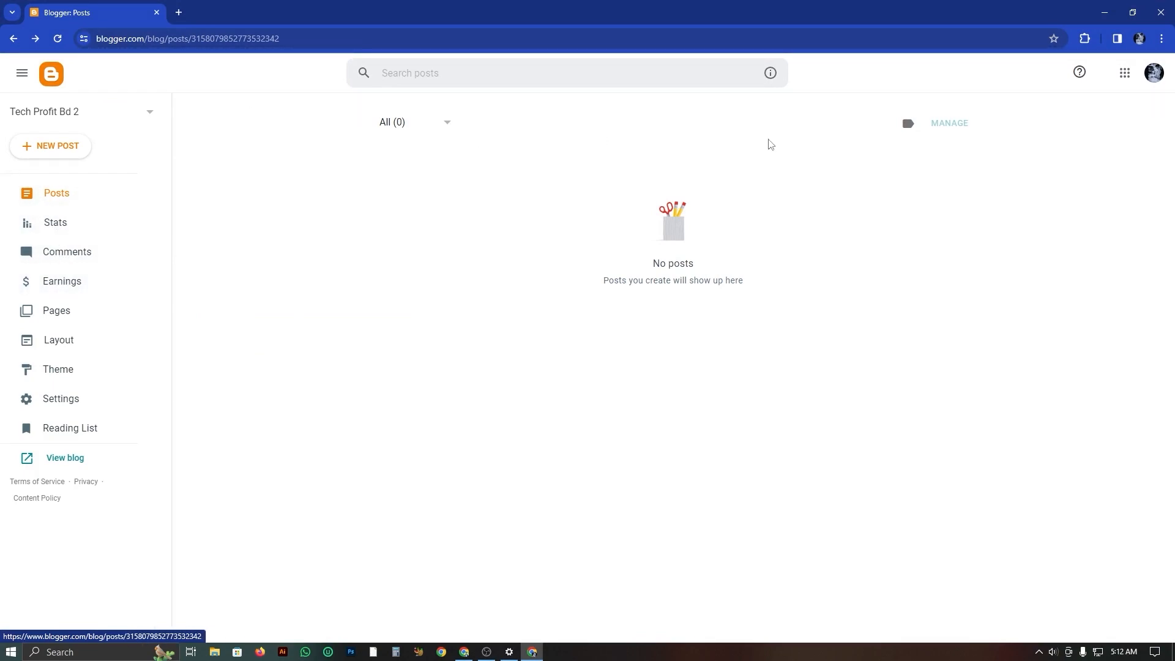
click(62, 229)
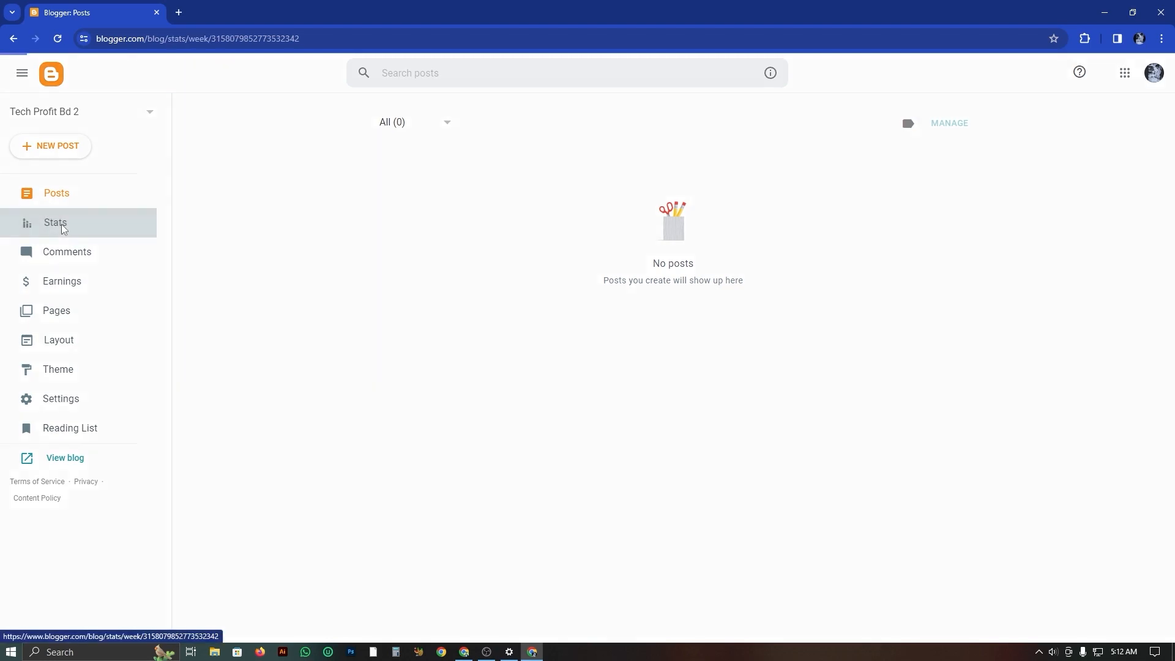
scroll(756, 204, down, 5)
scroll(561, 215, up, 5)
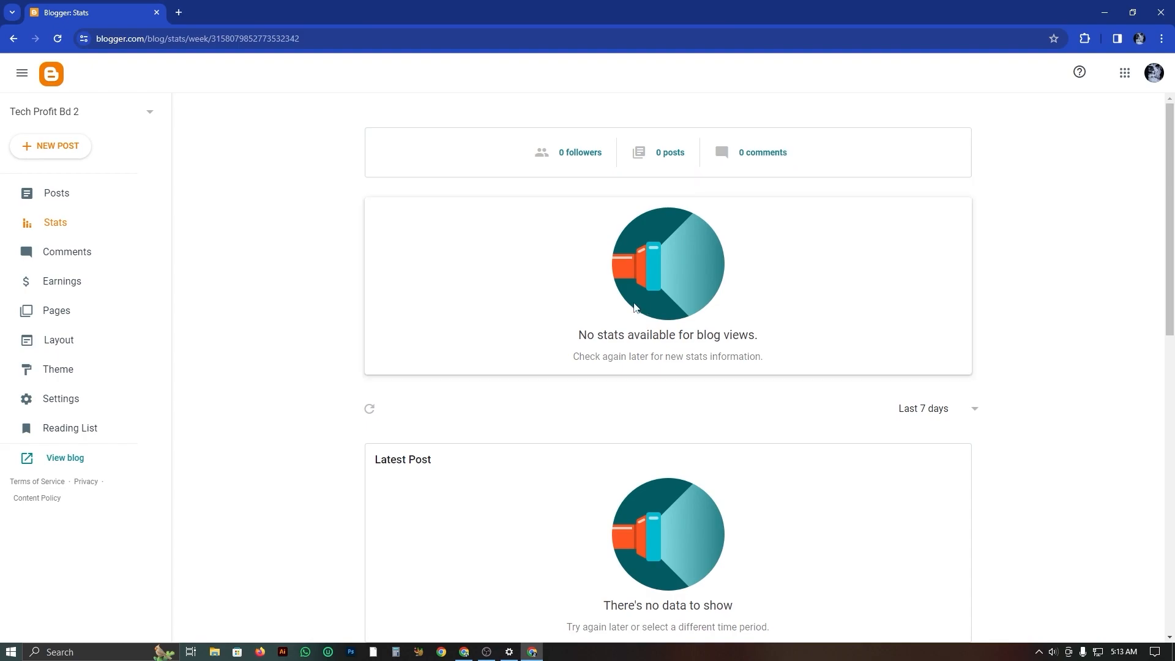
scroll(634, 306, down, 4)
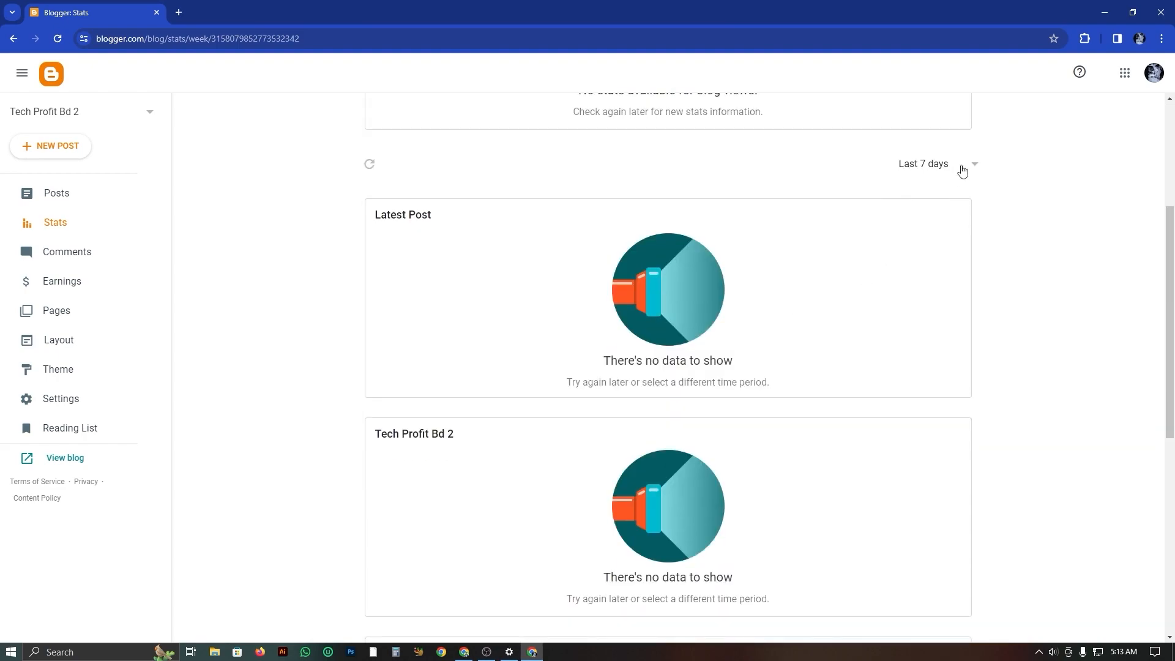
click(963, 170)
click(934, 192)
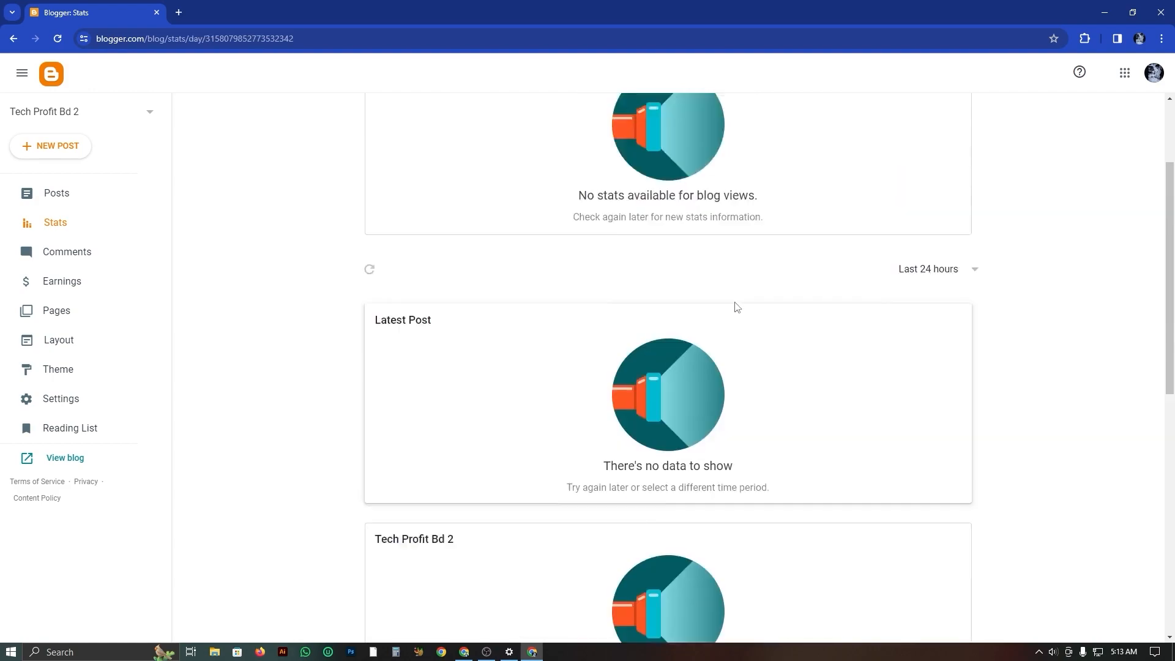
Look through the new blog's Comments, Earnings and Pages sections, highlighting the paragraph about creating an AdSense account.
click(72, 264)
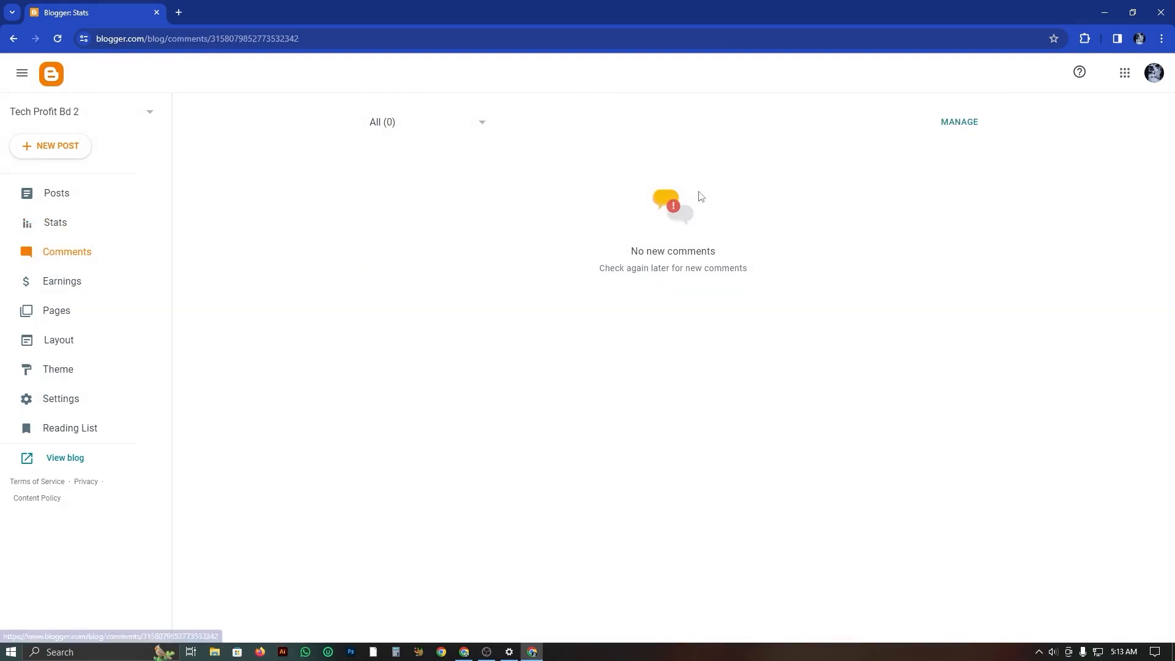
click(67, 288)
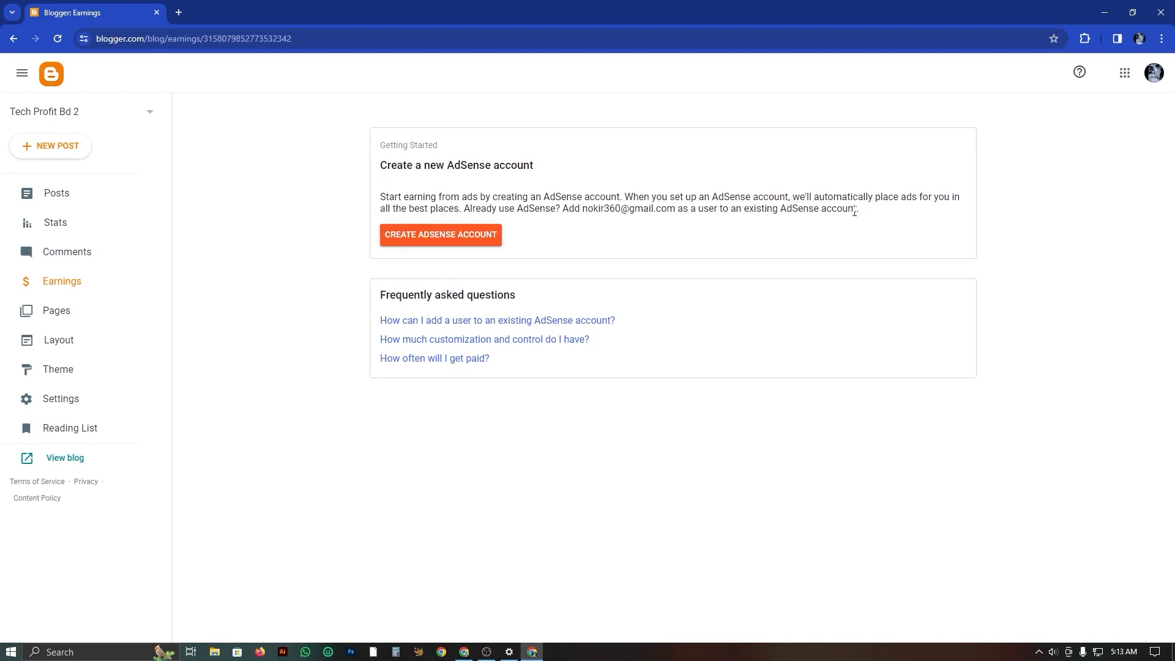
drag(859, 210, 375, 198)
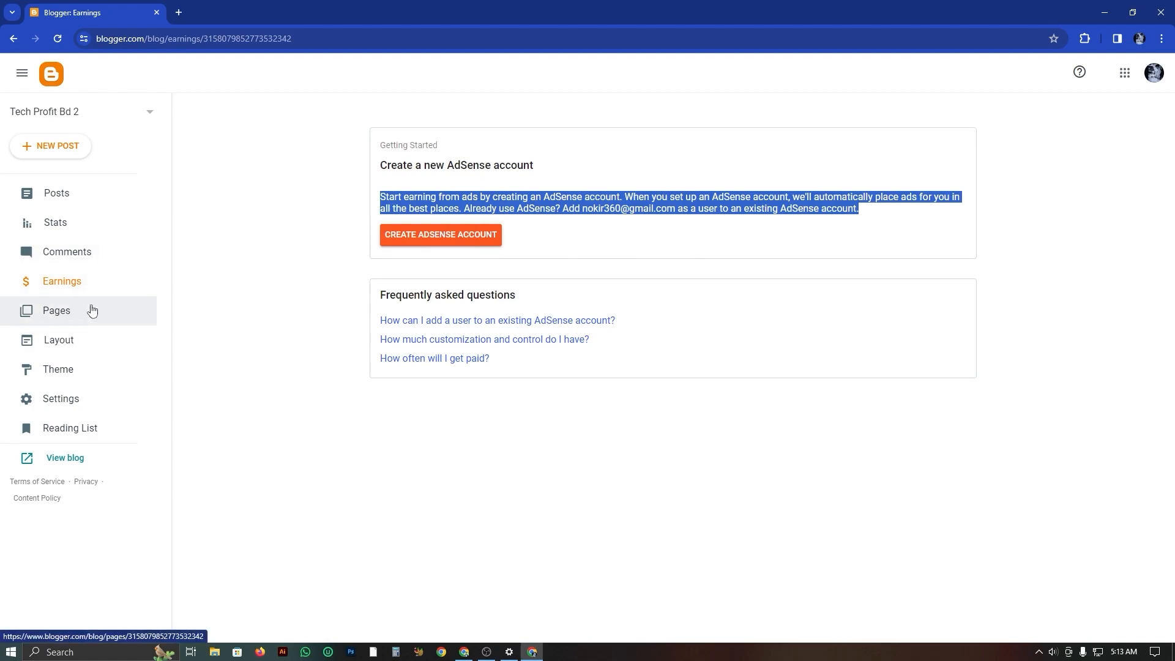
click(67, 320)
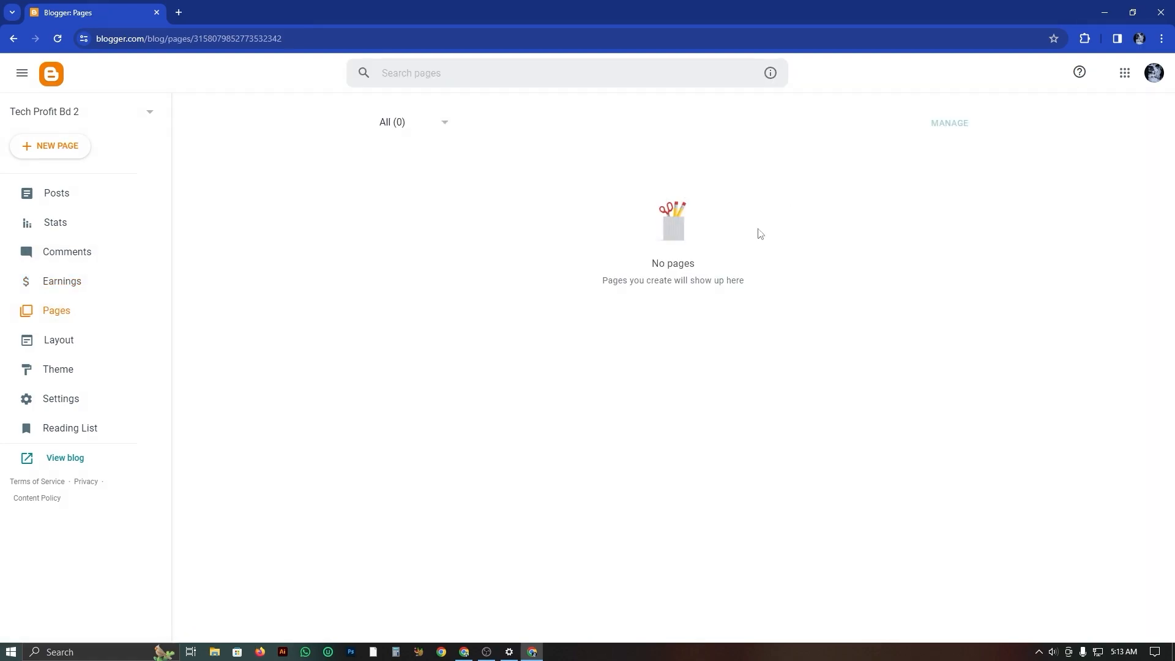
drag(392, 137, 618, 445)
click(211, 294)
Examine the gadget layout of the Tech Profit Bd 2 blog from the search section to the footer.
click(84, 348)
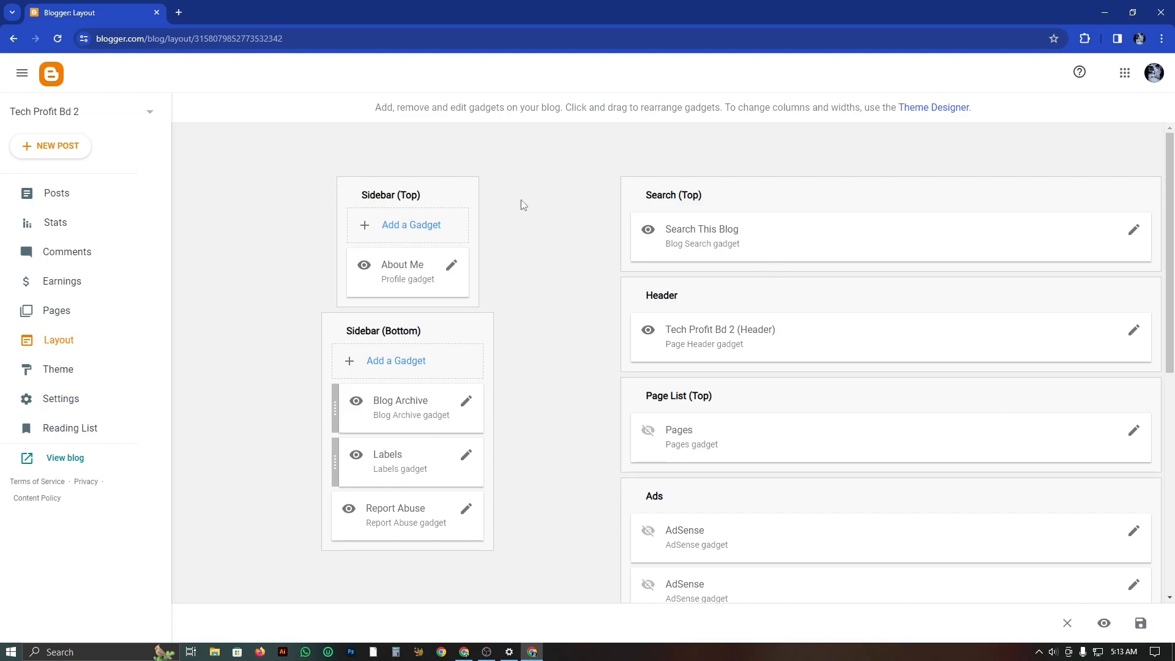
scroll(947, 399, down, 7)
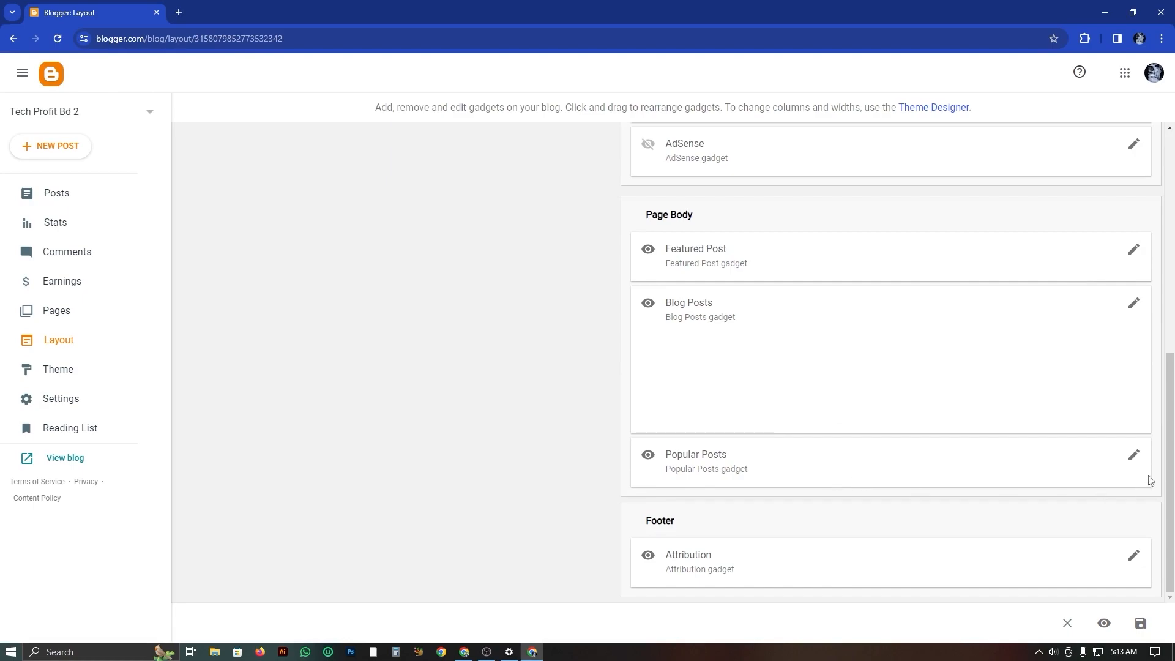
scroll(972, 312, up, 3)
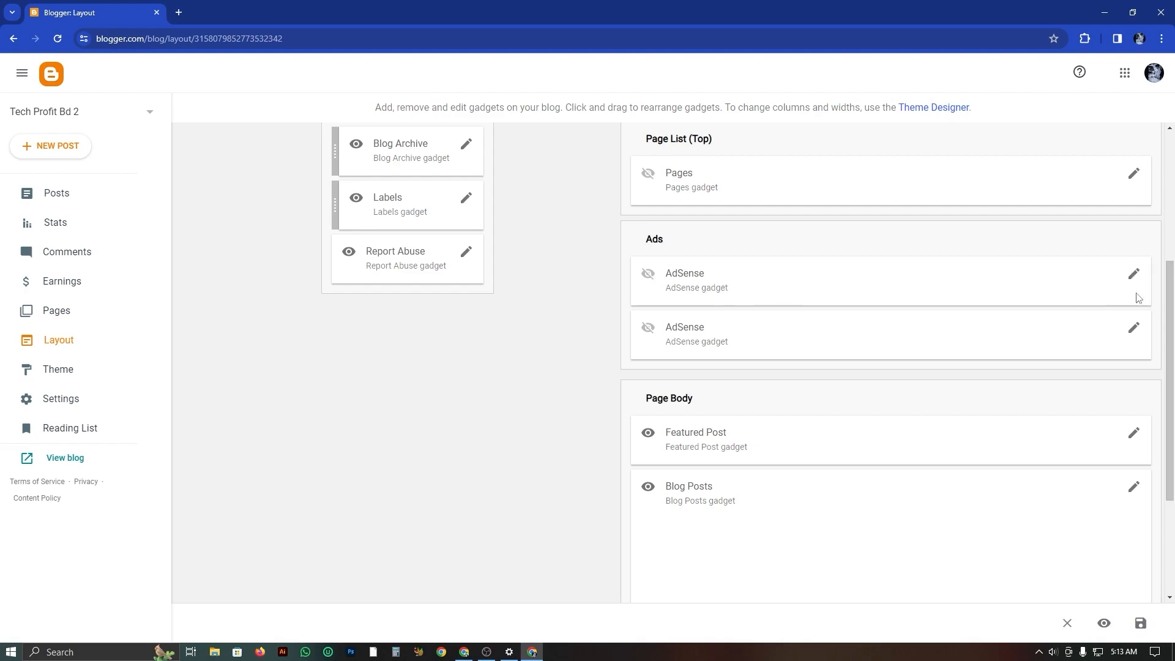
scroll(700, 324, up, 4)
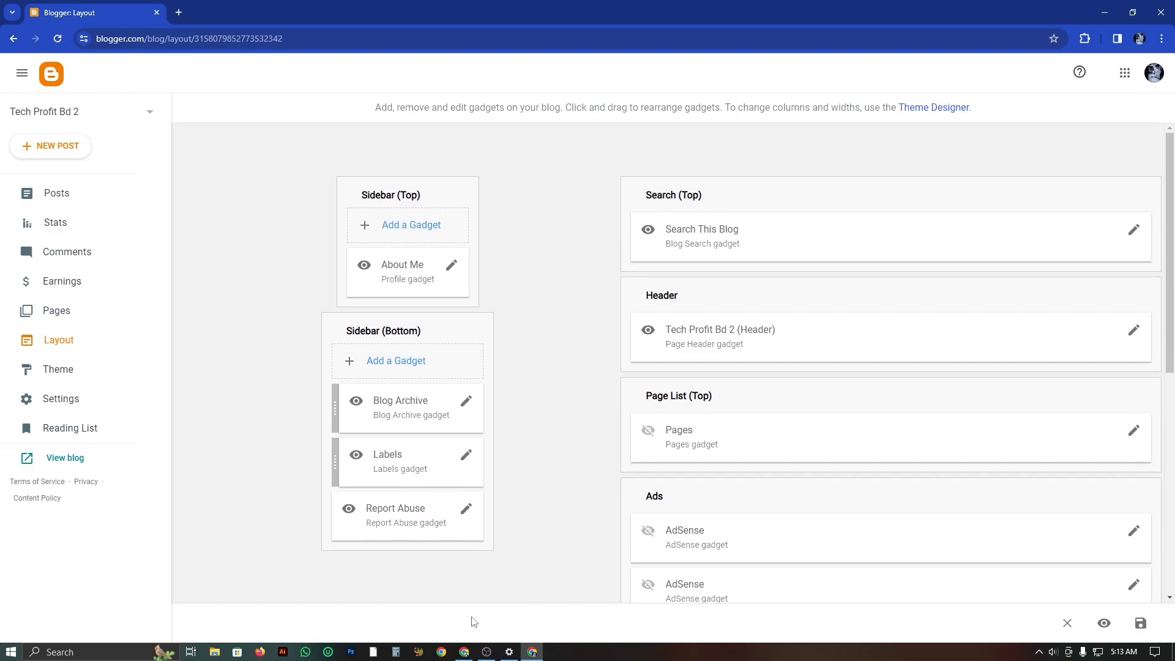
Switch to the existing Tech Profit BD website, view the post "Mega Parsonal Dating Tips for Finding the Right Person" and return to the home page.
click(463, 652)
scroll(669, 376, up, 5)
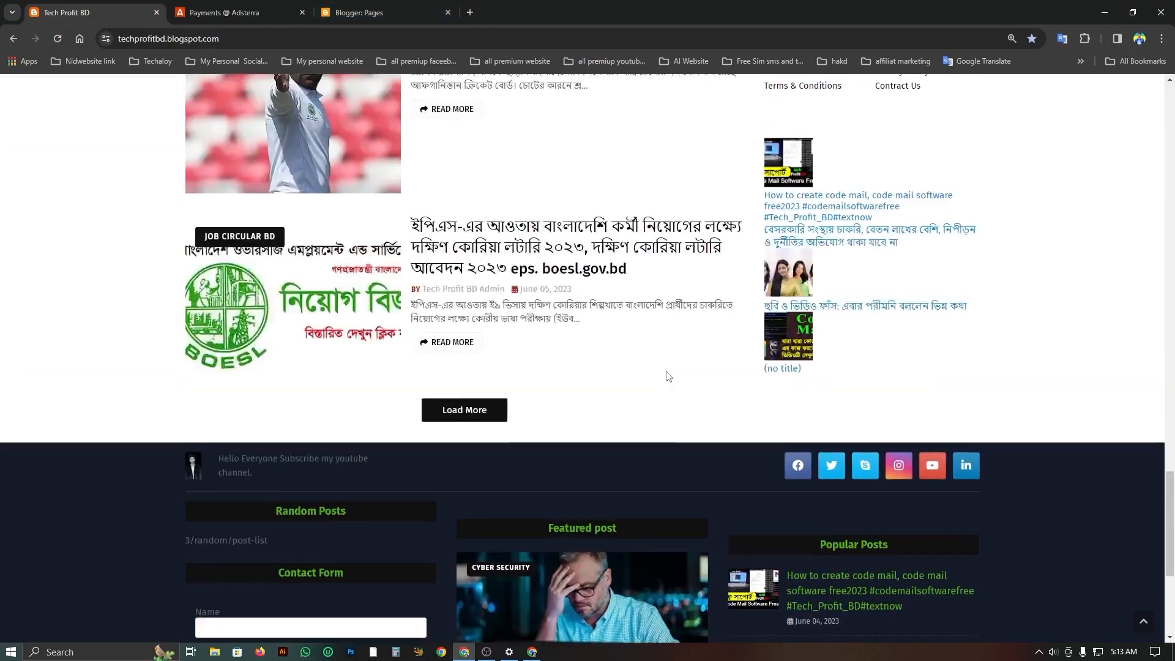
scroll(669, 376, up, 20)
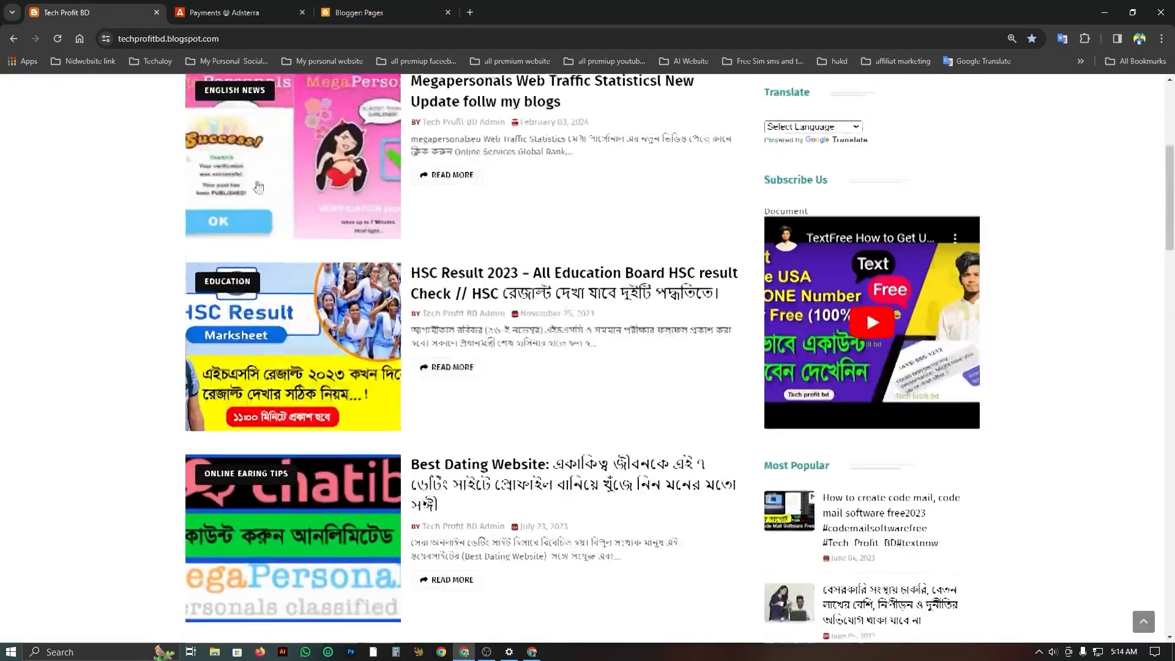
scroll(259, 187, up, 5)
click(313, 294)
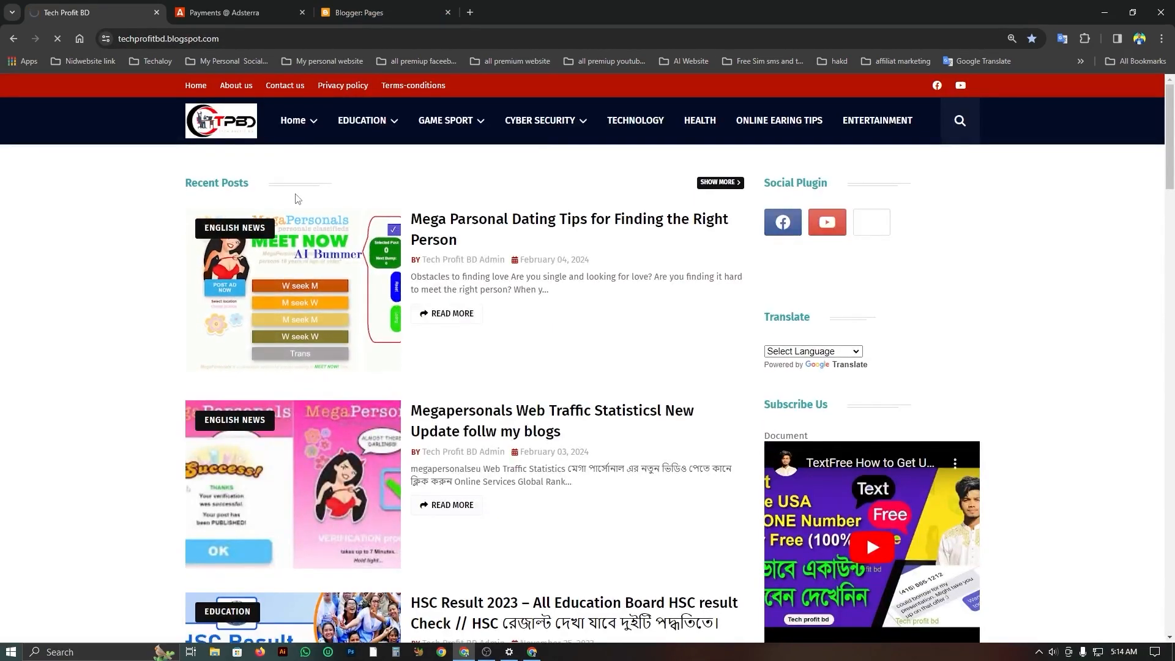
scroll(519, 291, down, 5)
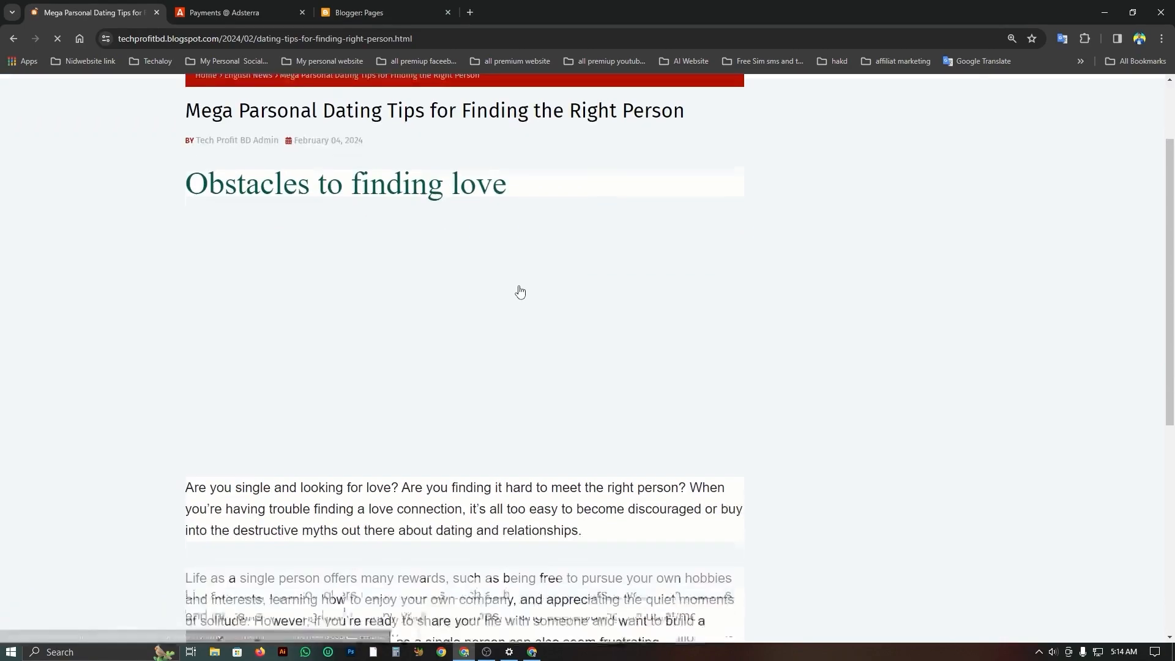
scroll(520, 292, up, 5)
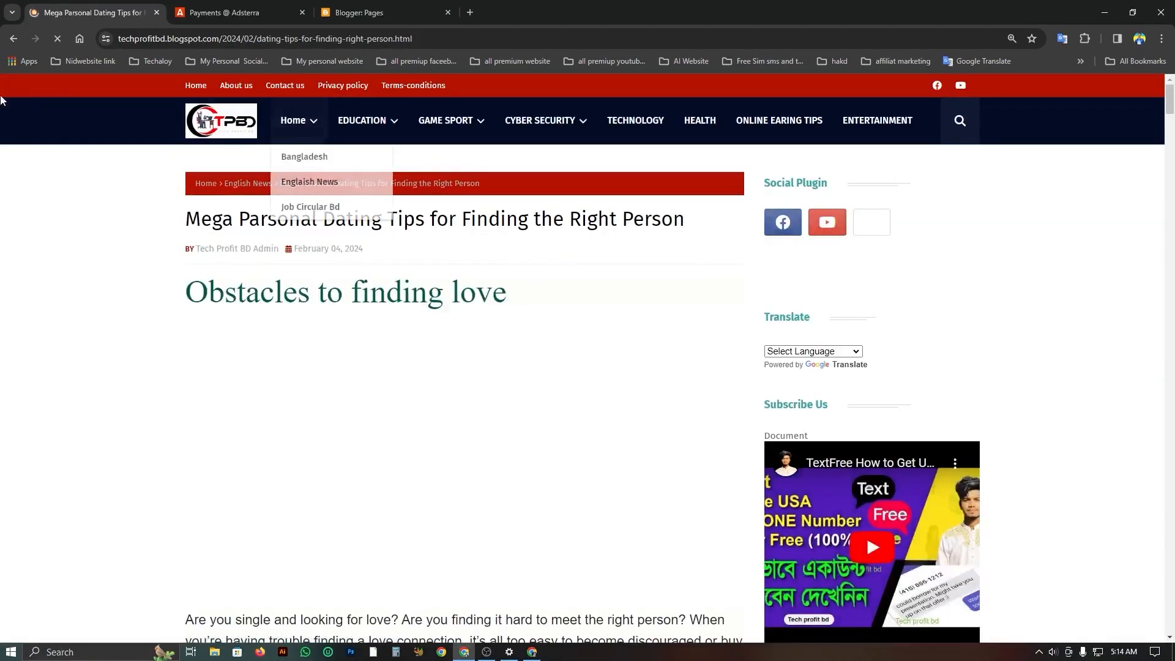
click(13, 39)
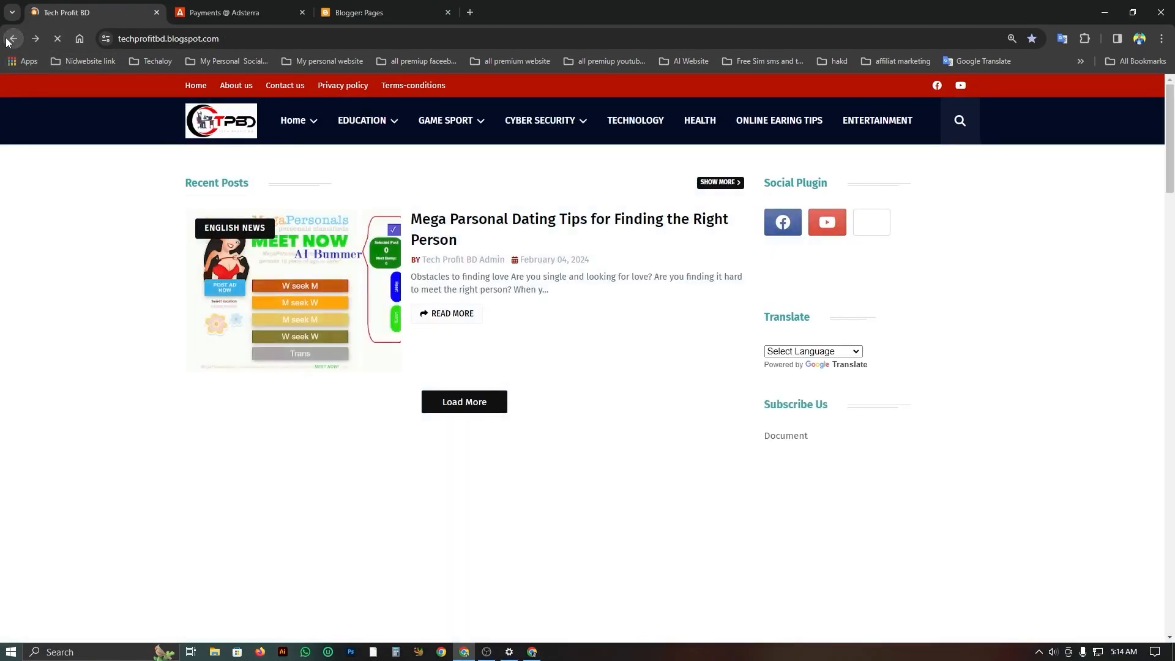
View the Tech Profit BD home page down to its footer, check the Adsterra Payments page and return to the website.
click(300, 121)
scroll(811, 277, down, 10)
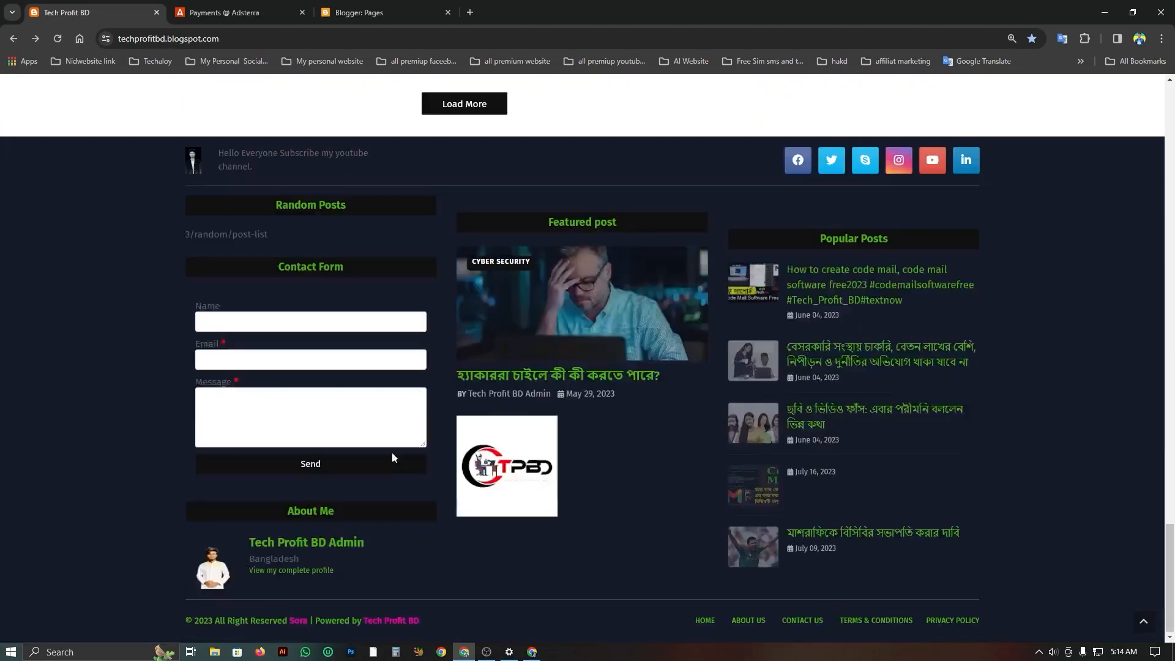
scroll(396, 445, up, 3)
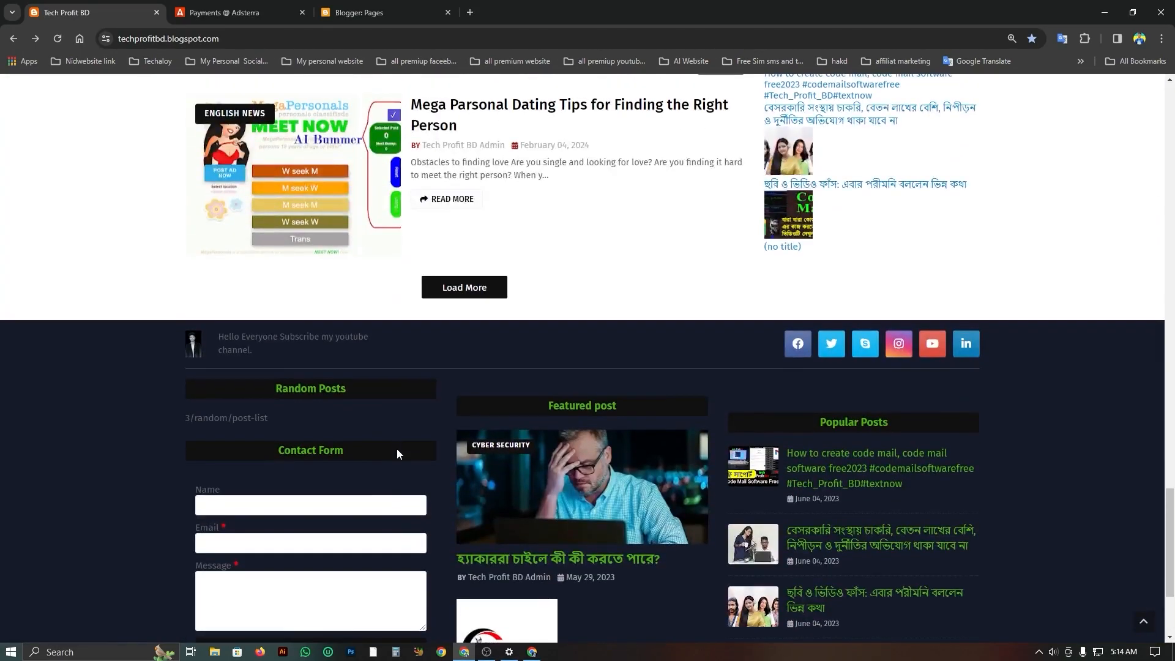
scroll(513, 361, up, 4)
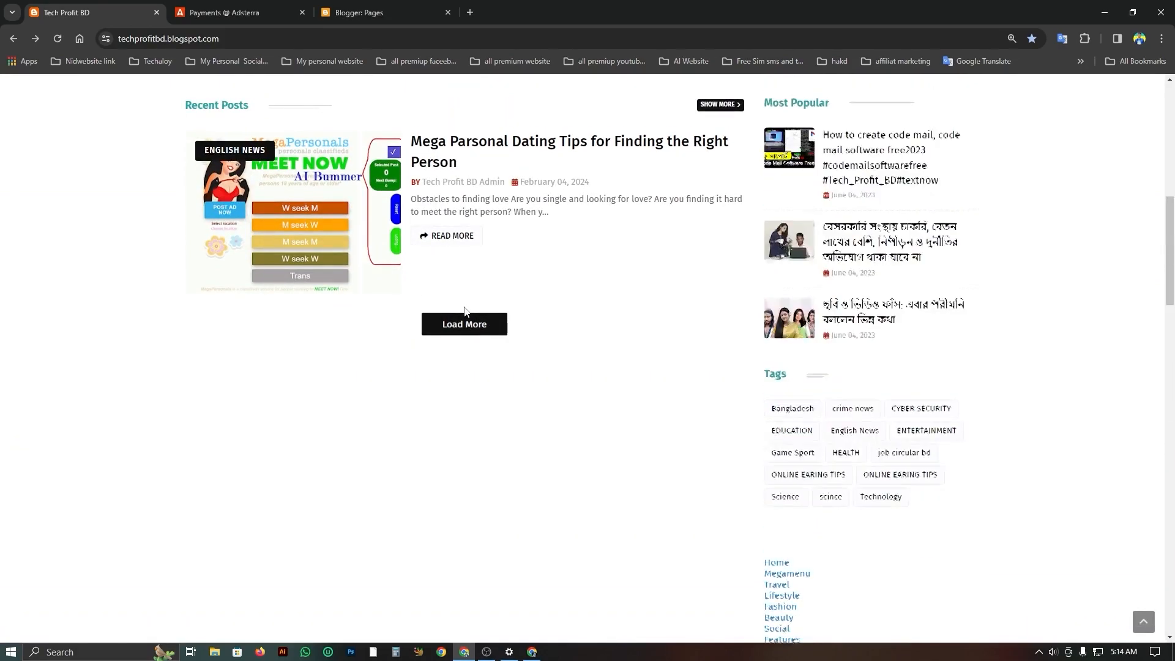
click(220, 11)
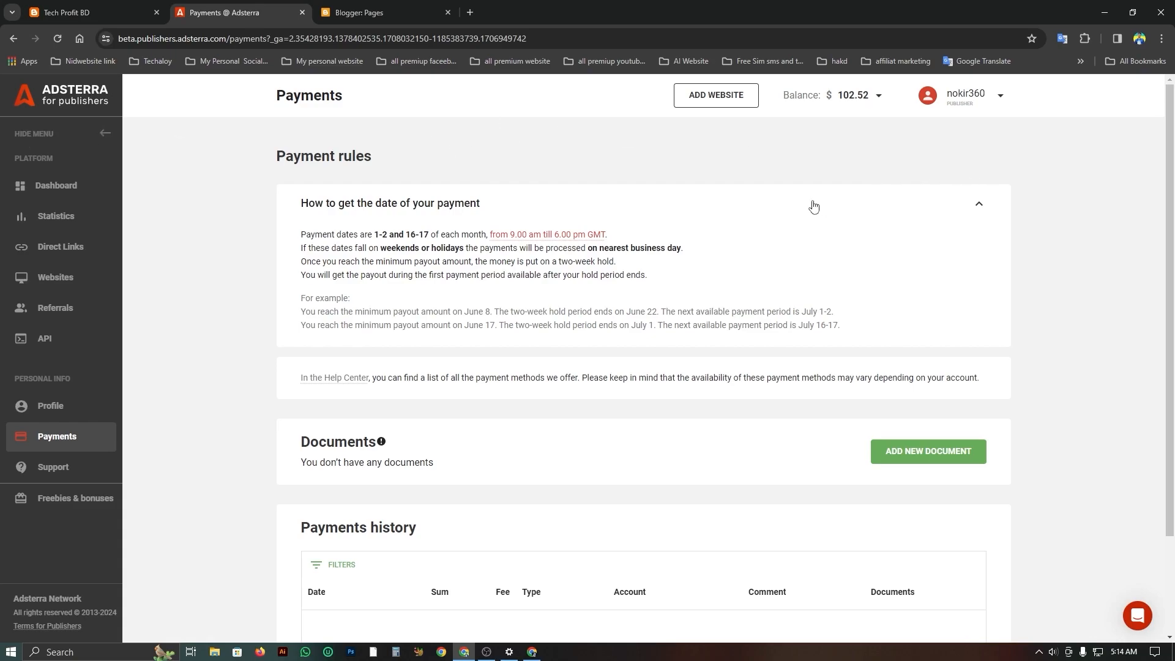
click(72, 17)
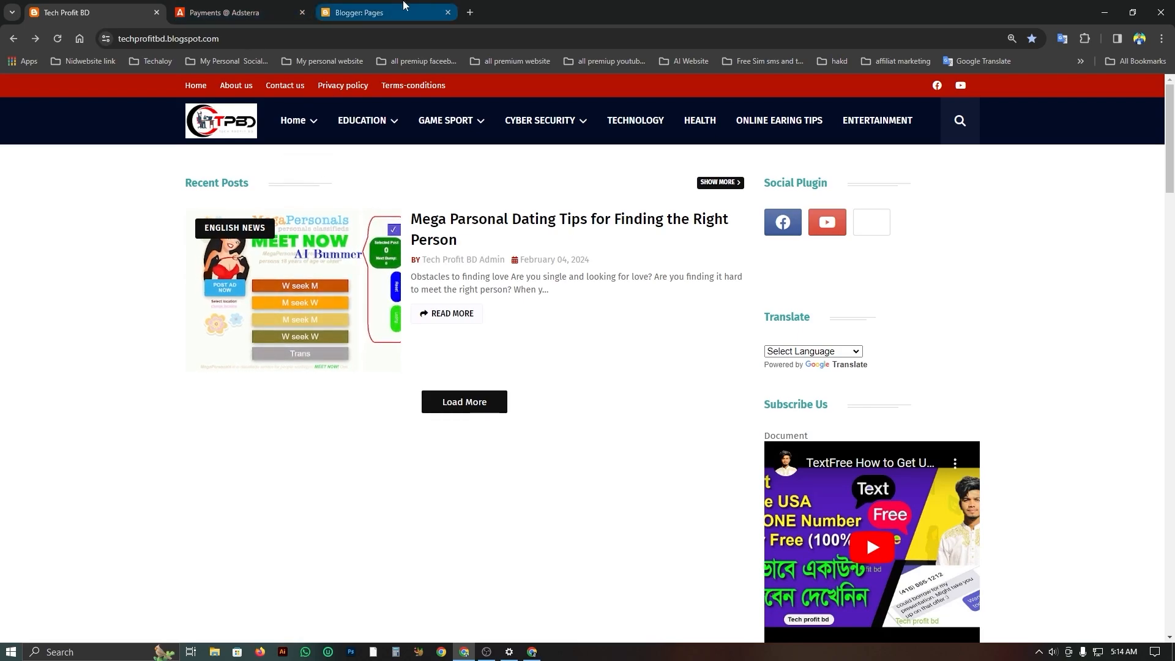
Minimize the example site's window to return to the Tech Profit Bd 2 dashboard and review its layout gadgets again.
click(1106, 12)
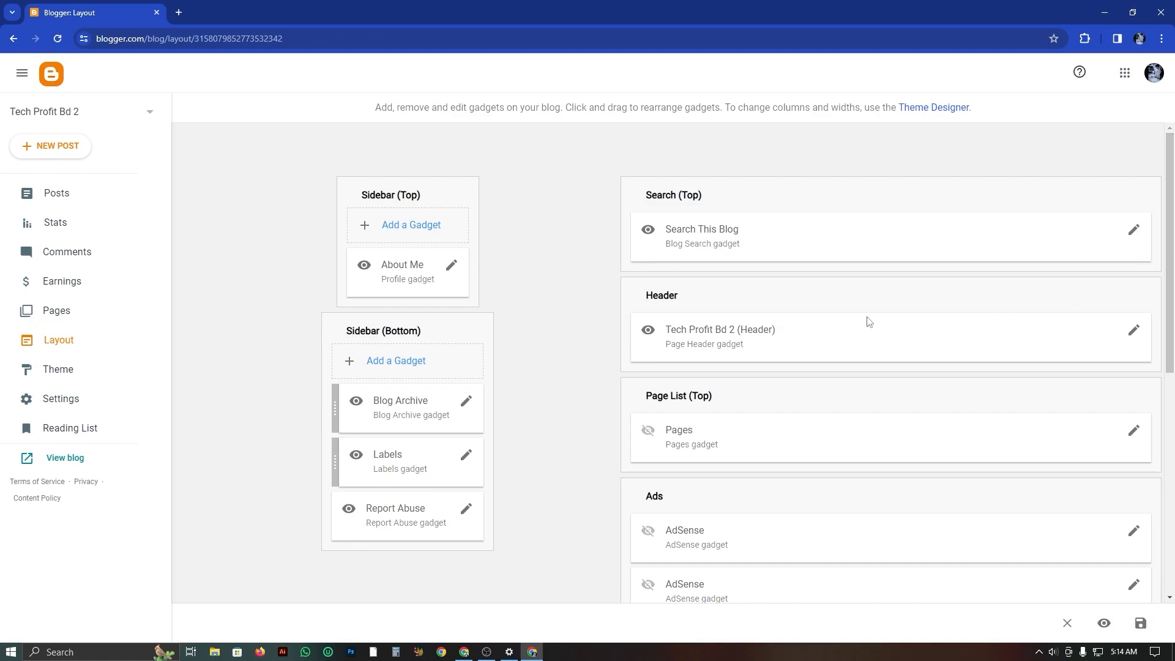
scroll(765, 438, down, 7)
scroll(610, 429, up, 2)
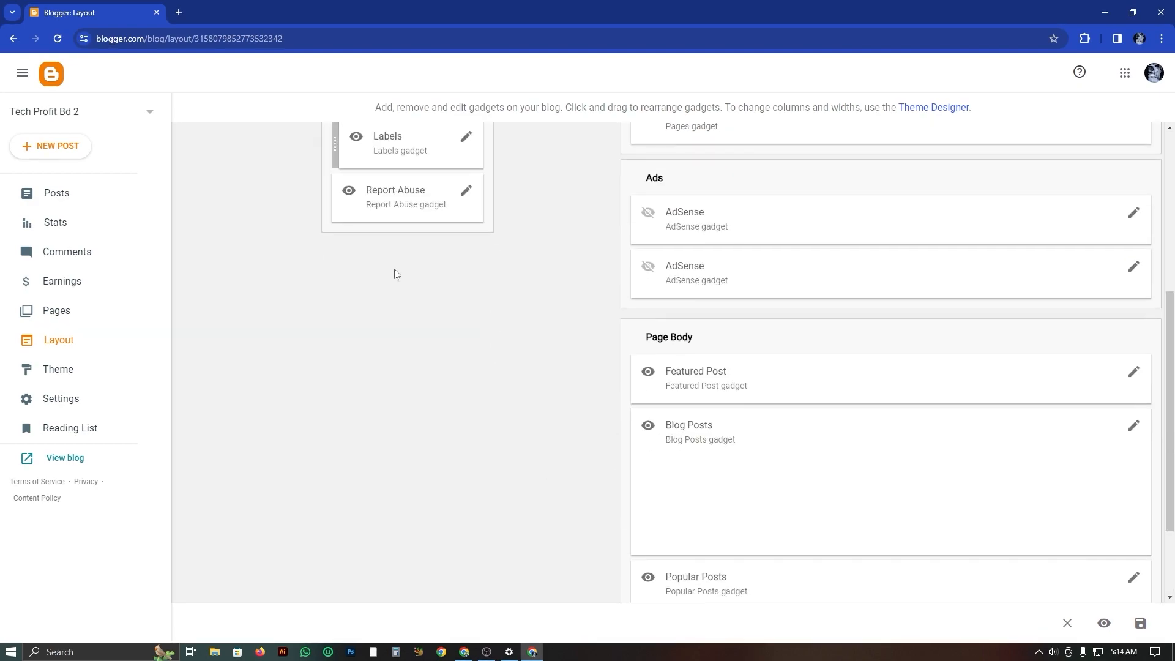
scroll(567, 373, up, 3)
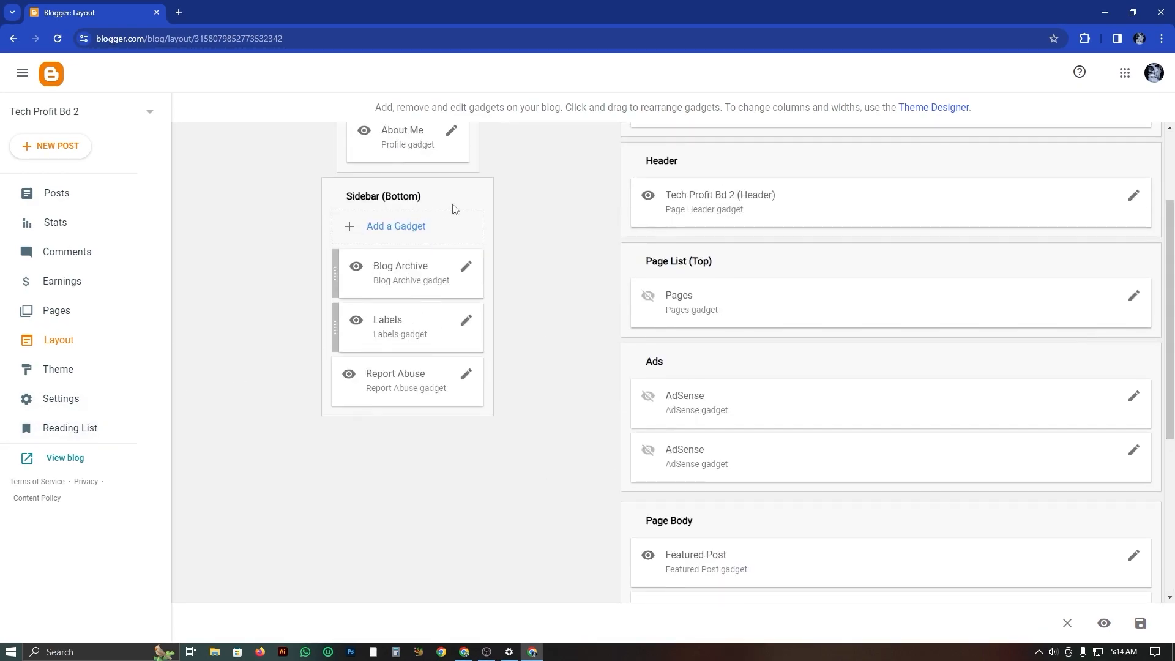
scroll(575, 257, up, 2)
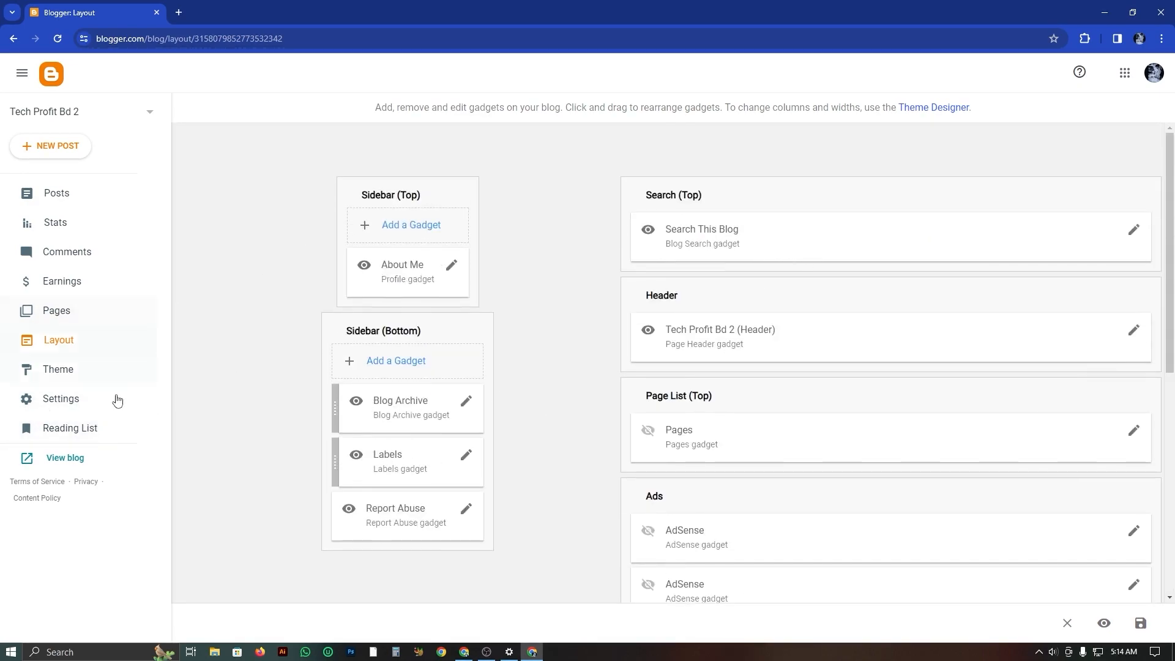
Open the Theme section of Tech Profit Bd 2 and browse the Contempo and Soho theme previews.
click(55, 370)
scroll(467, 431, down, 8)
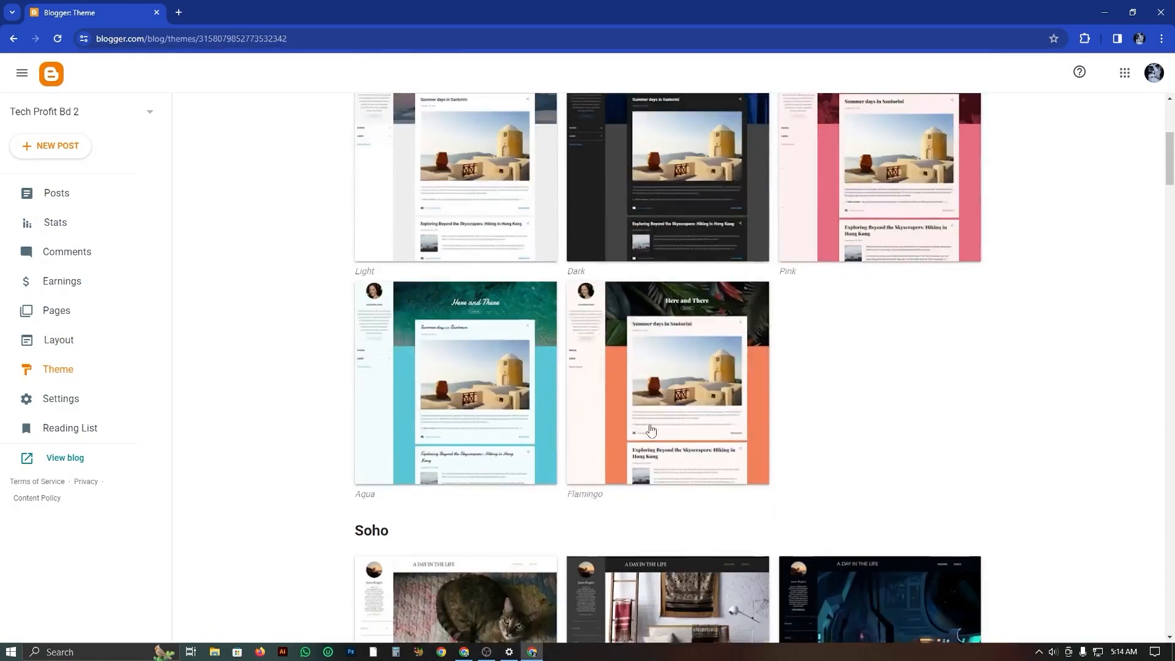
scroll(512, 298, up, 5)
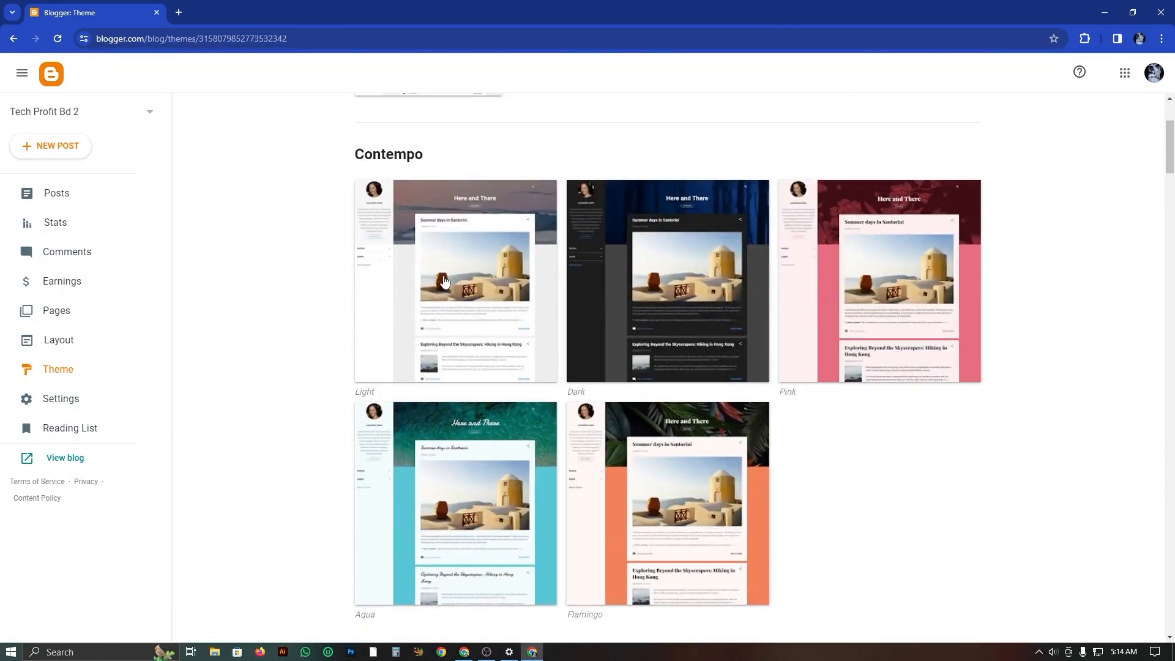
View the live Tech Profit Bd 2 blog with its current theme and return to the Theme section.
scroll(421, 391, up, 3)
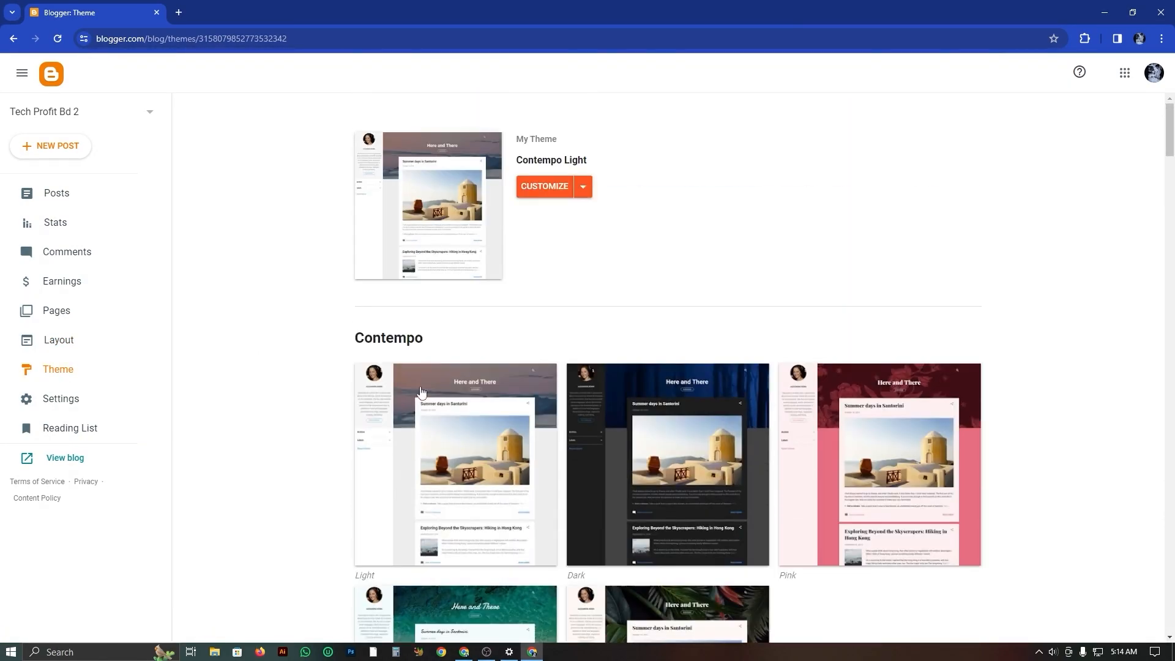
click(49, 460)
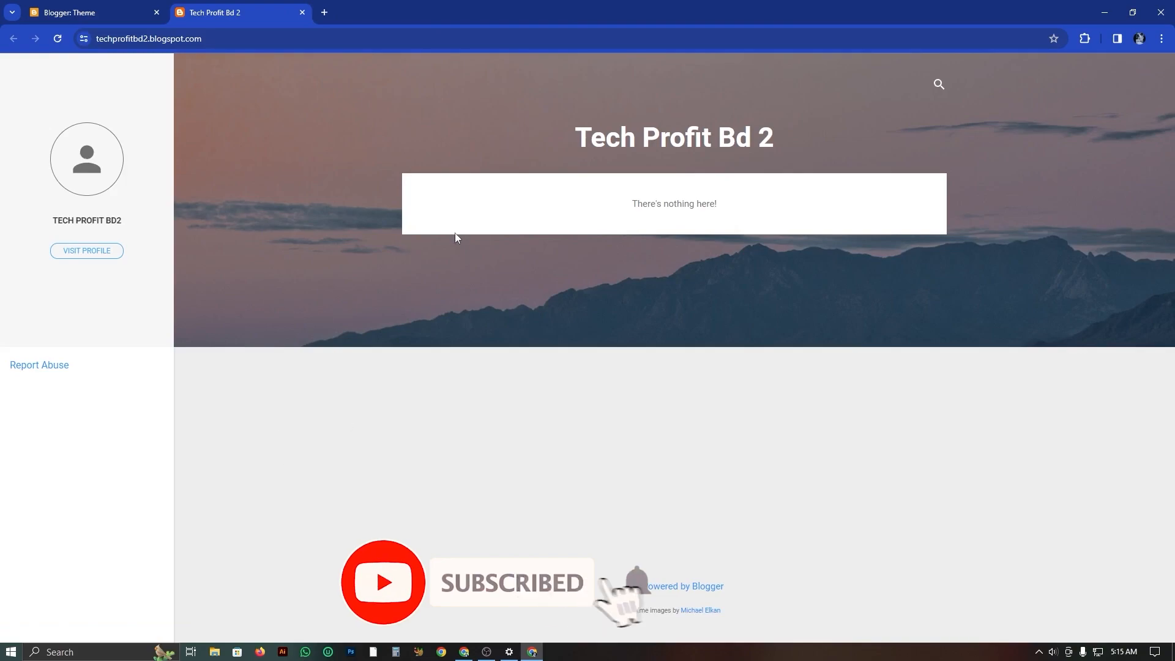
click(113, 13)
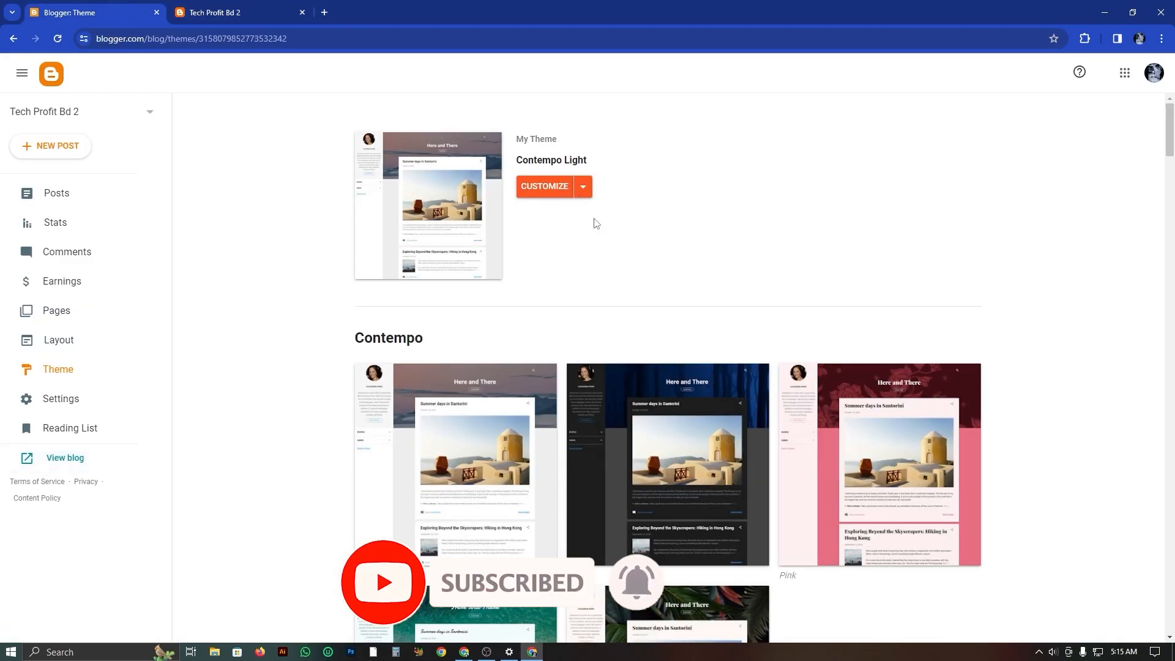
Browse the Contempo, Soho, Emporio and Notable theme previews and apply the Emporio Technica theme to the blog.
scroll(398, 450, down, 3)
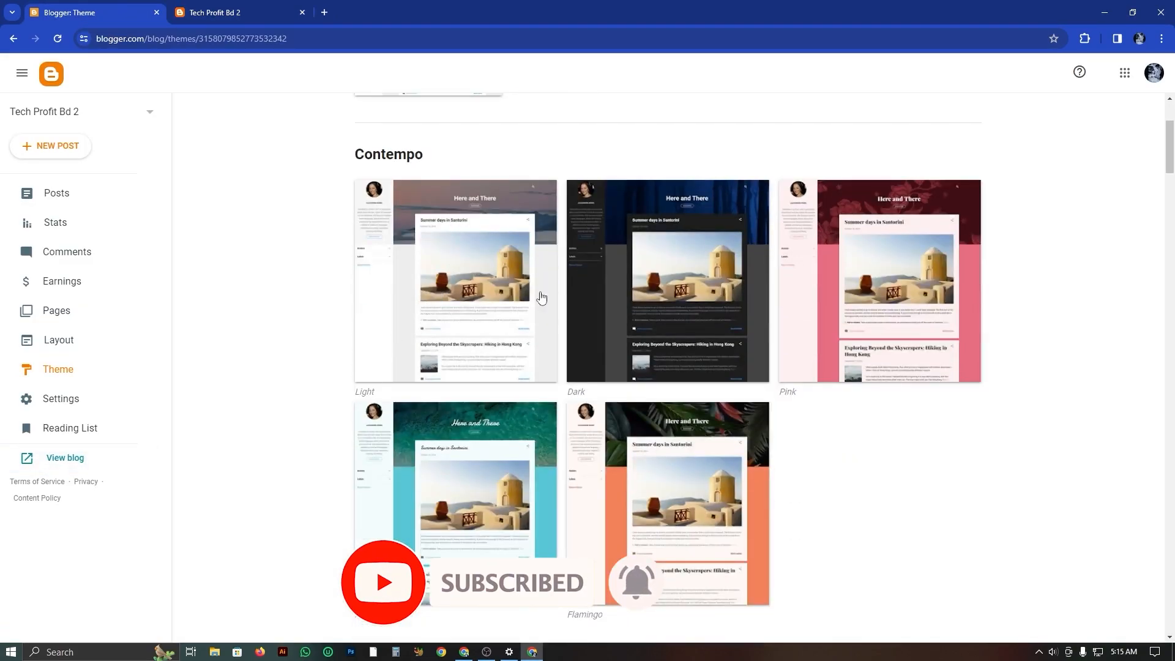
scroll(765, 367, down, 8)
scroll(642, 487, down, 9)
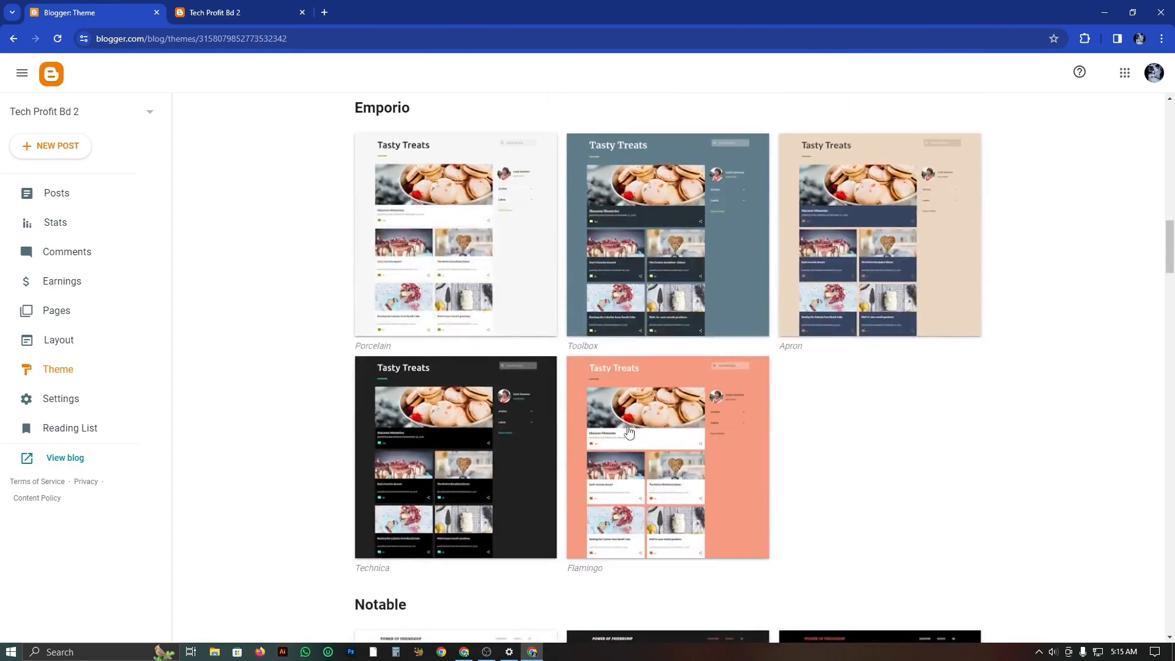
scroll(676, 467, up, 11)
scroll(834, 411, up, 9)
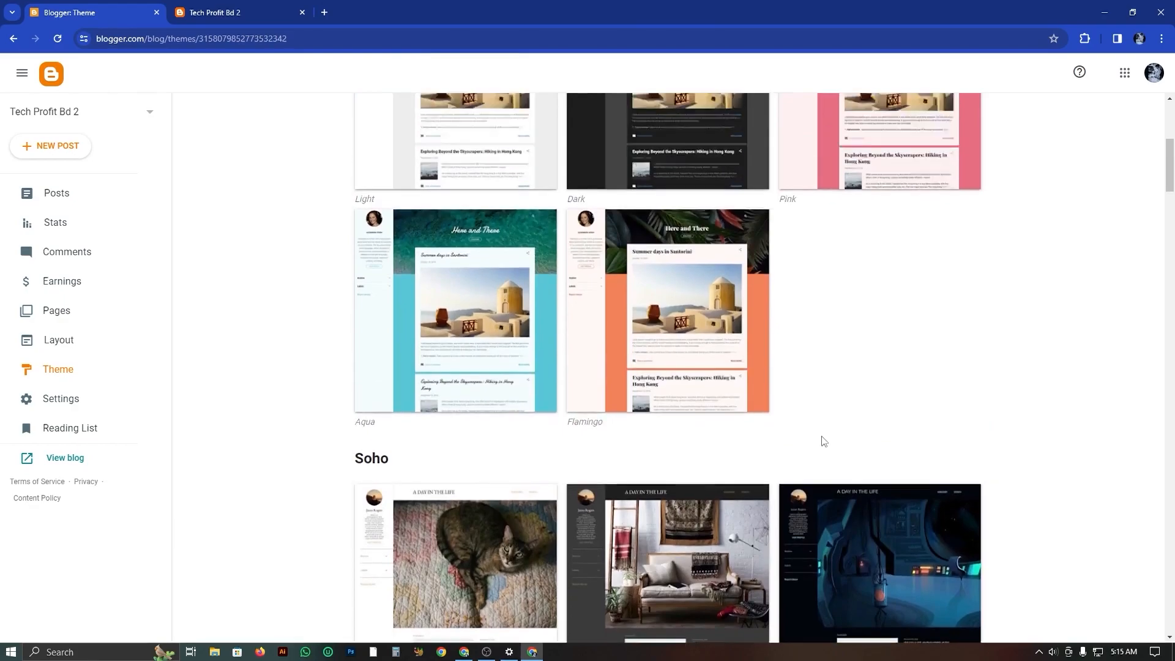
scroll(921, 497, down, 9)
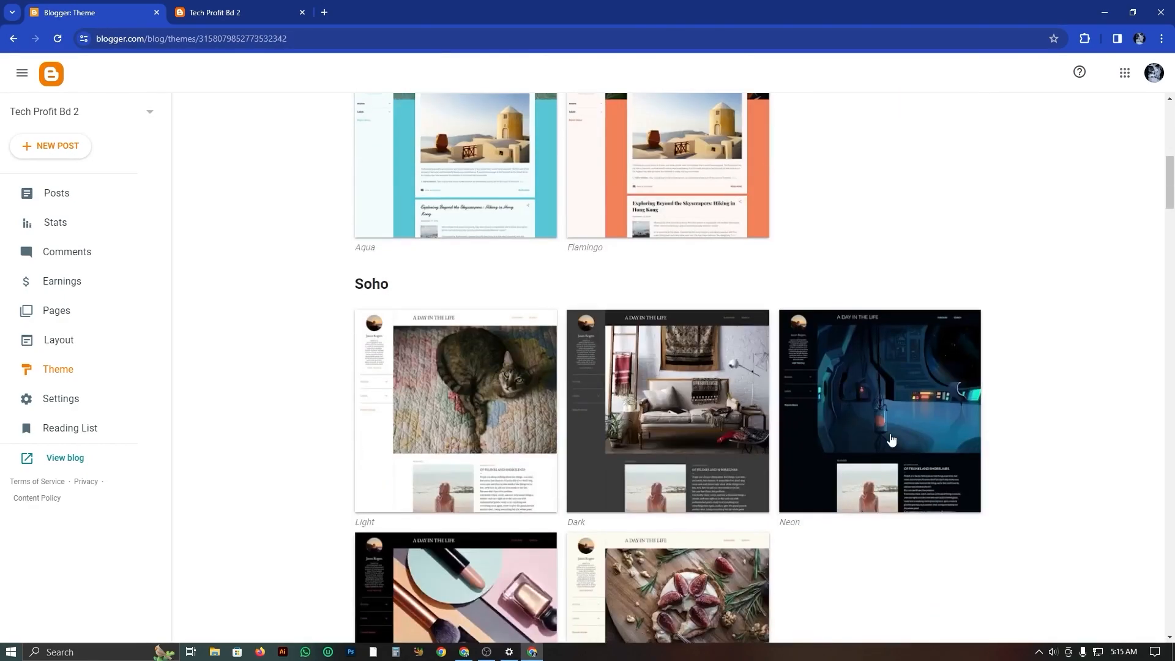
scroll(891, 440, down, 12)
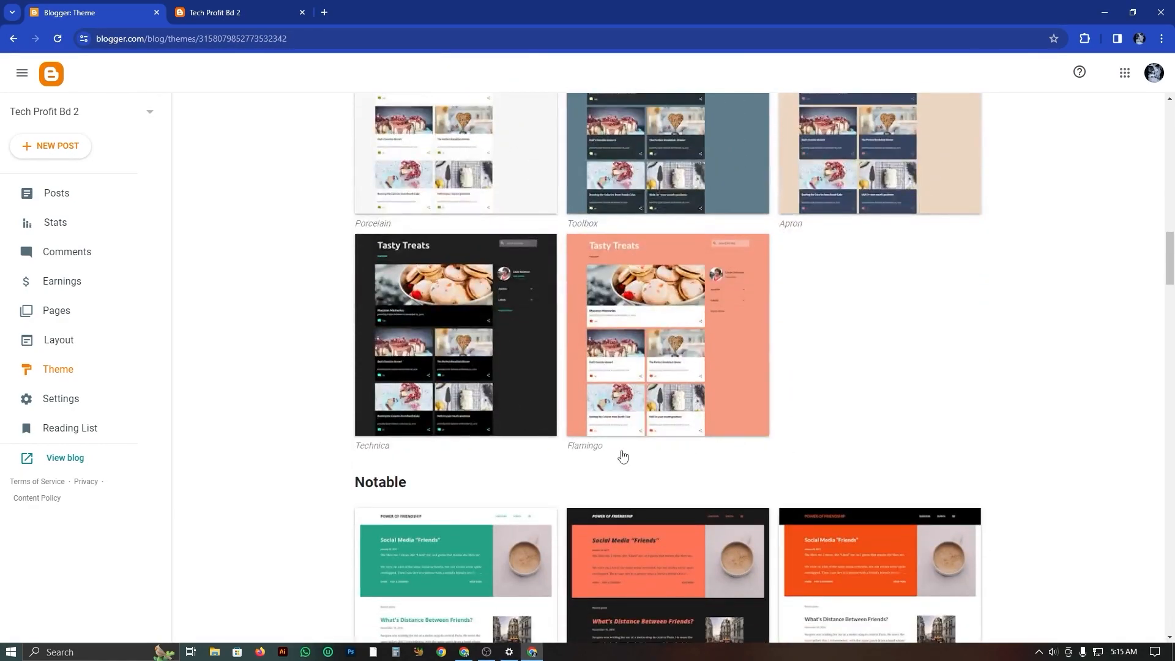
click(487, 381)
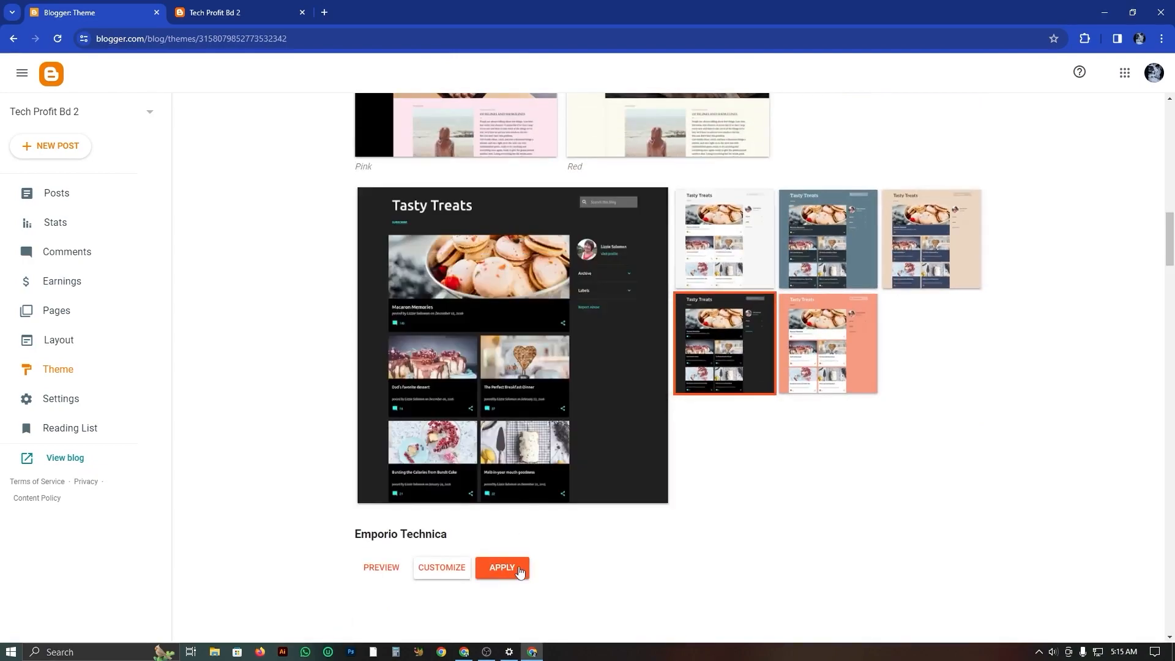
click(516, 571)
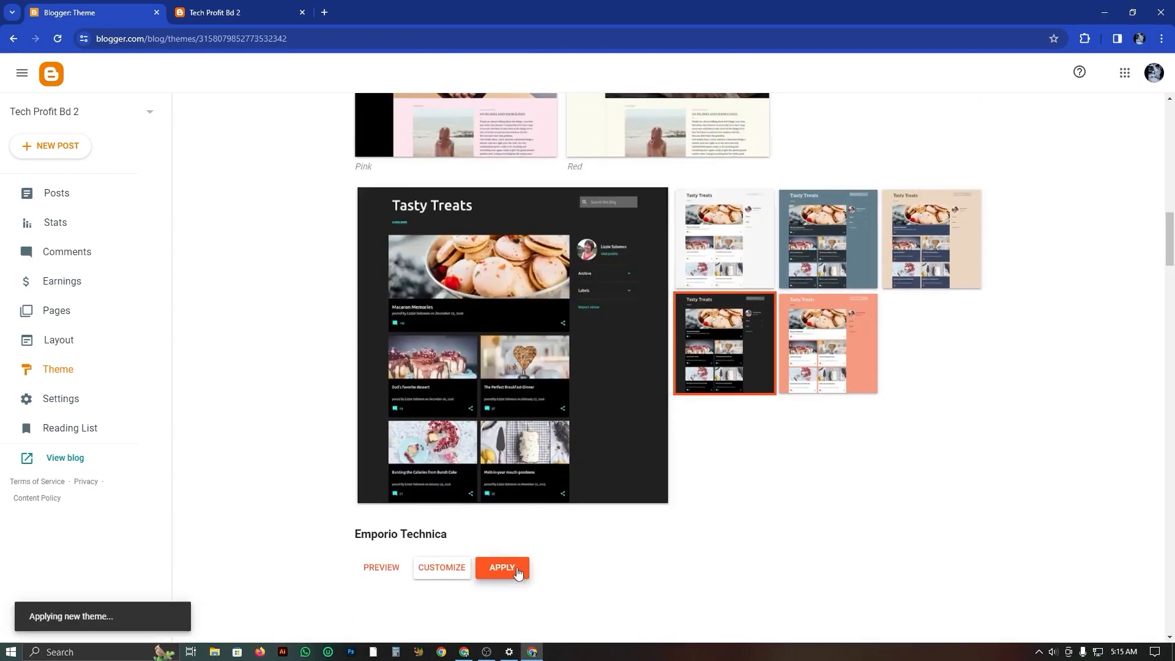
Reload the live Tech Profit Bd 2 blog to check the applied theme and its title, and return to the theme gallery.
click(225, 9)
click(57, 39)
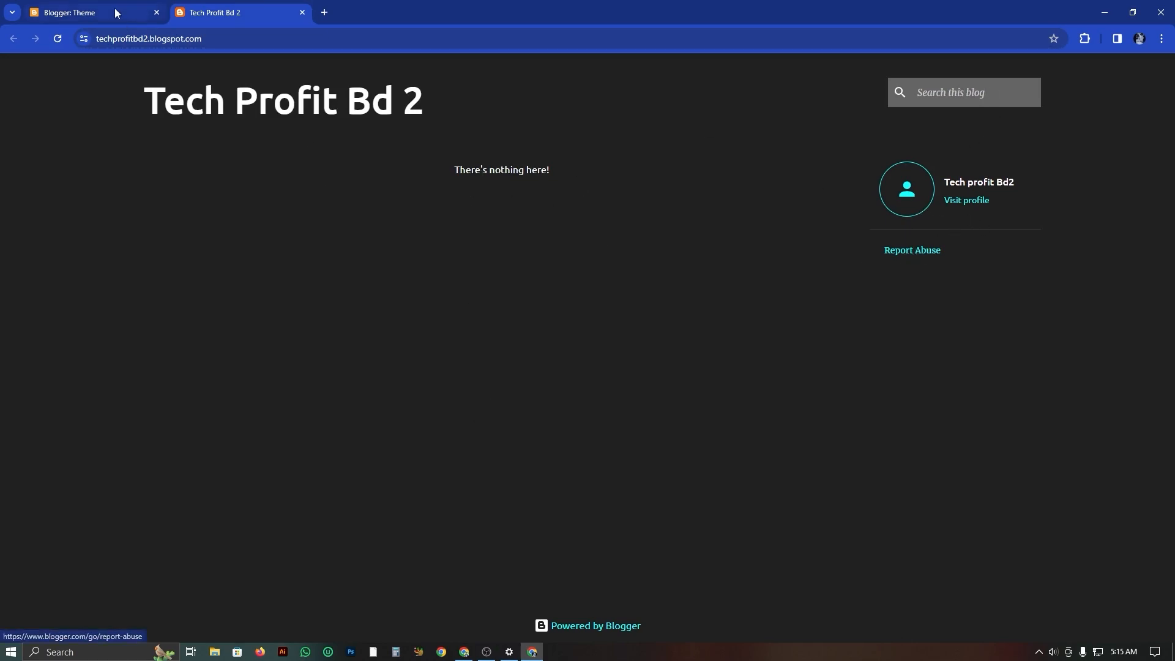
drag(146, 88, 439, 104)
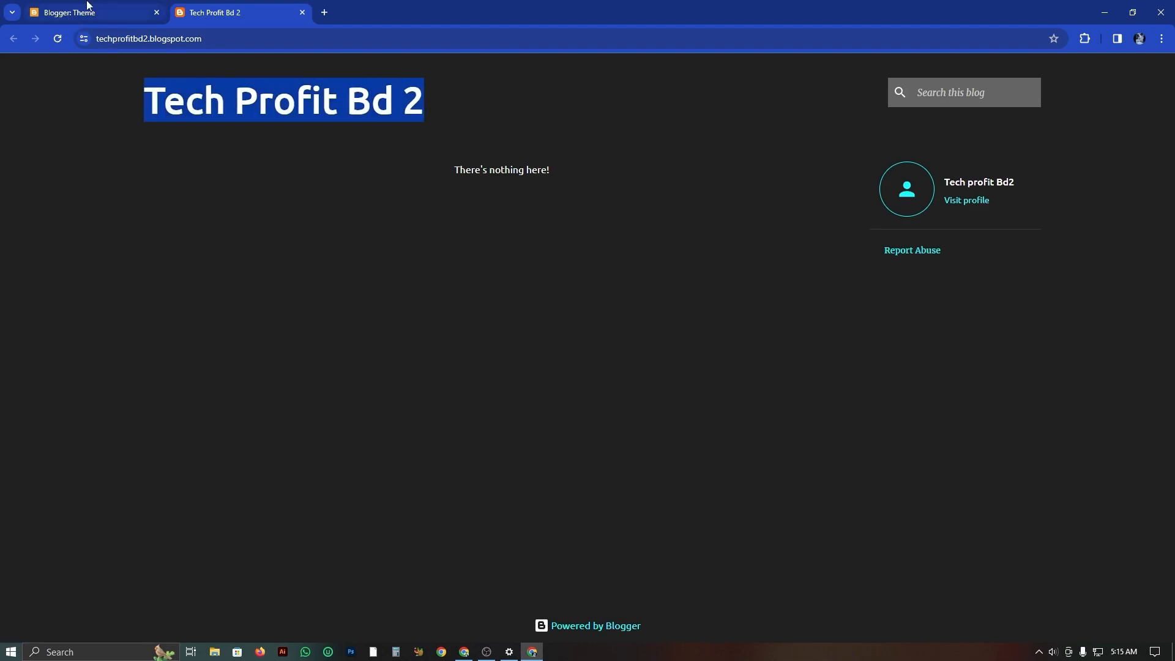
click(69, 13)
scroll(490, 355, up, 15)
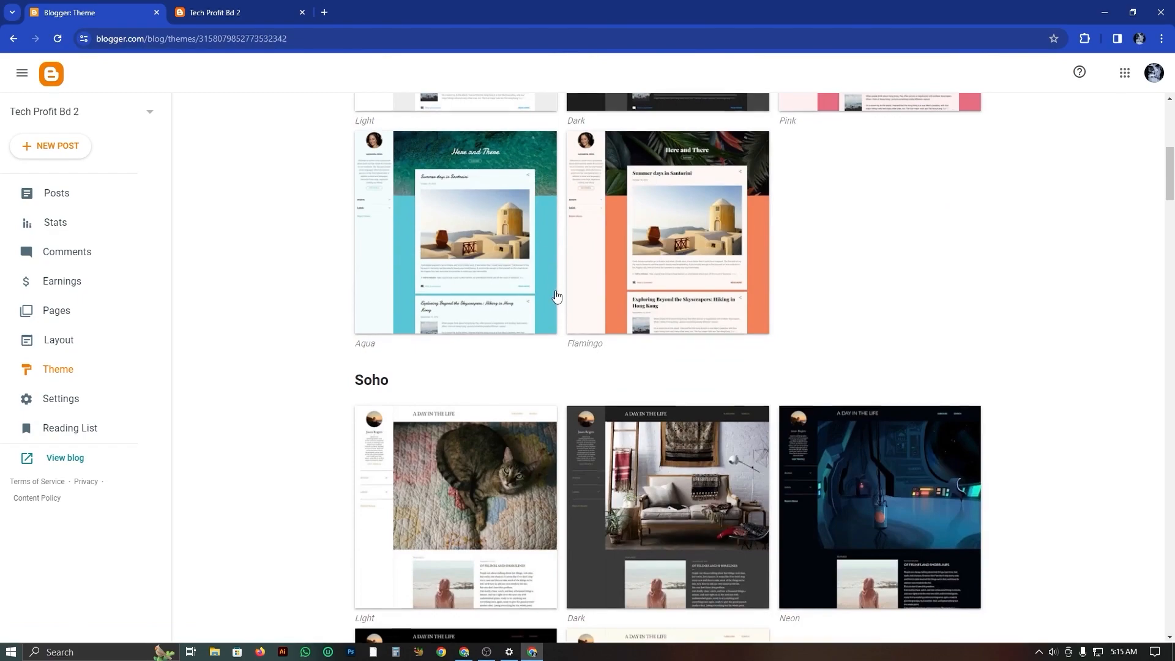
scroll(560, 281, up, 4)
click(195, 10)
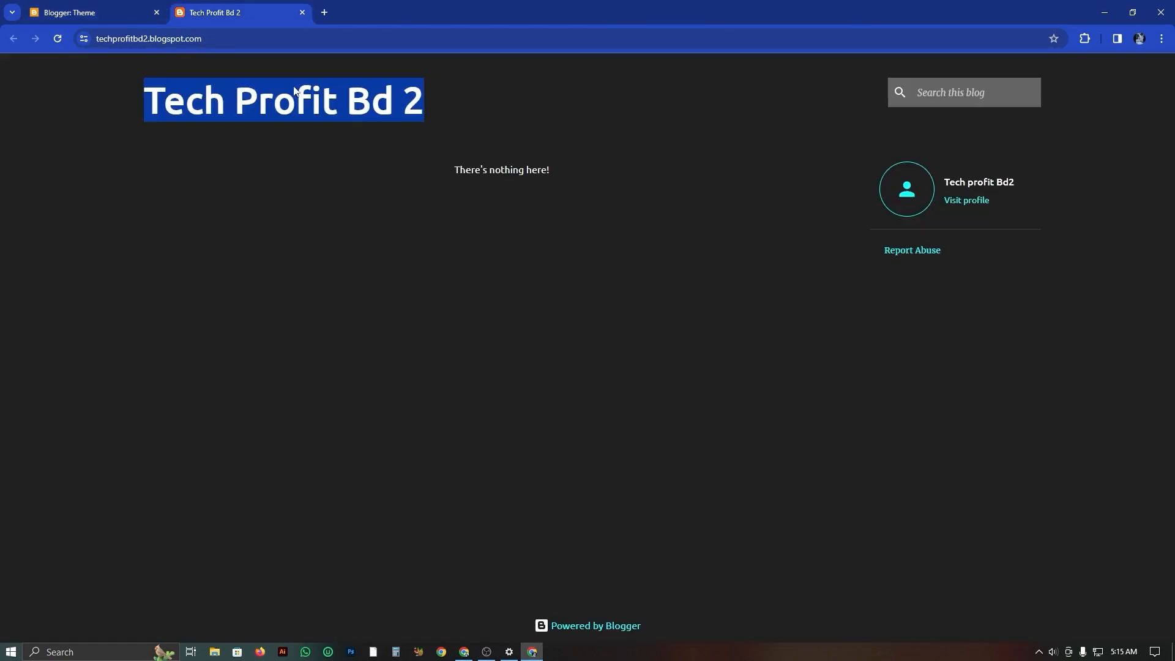
click(97, 15)
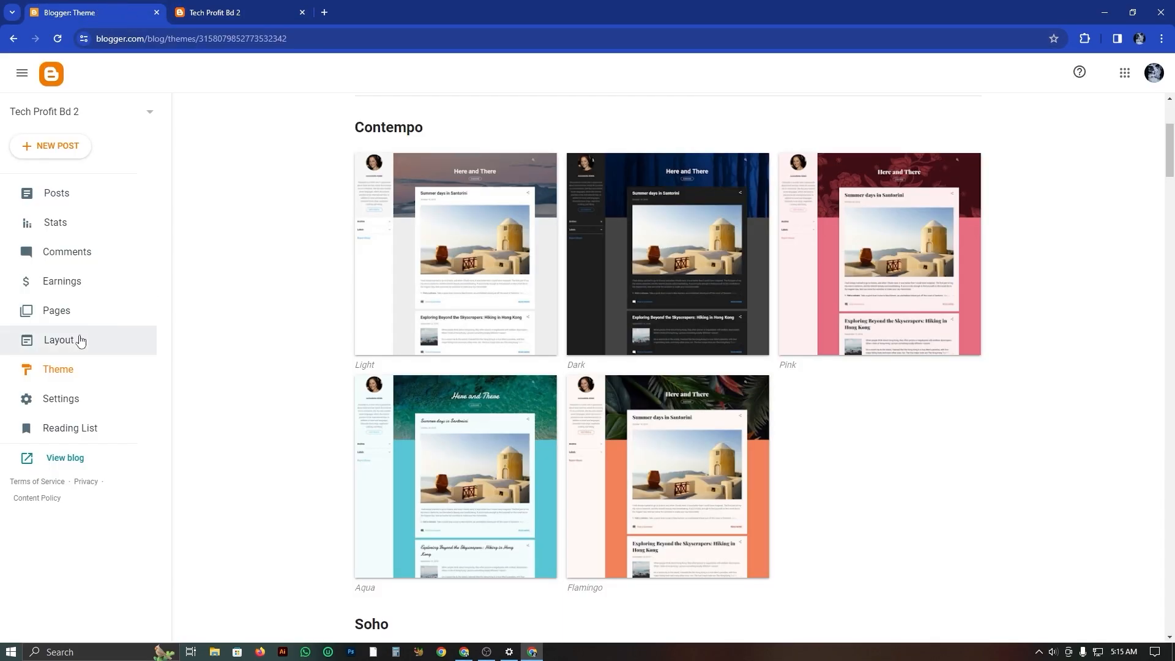
Open the blog's Settings and view the Title and Description editors, cancelling each without changes.
click(99, 409)
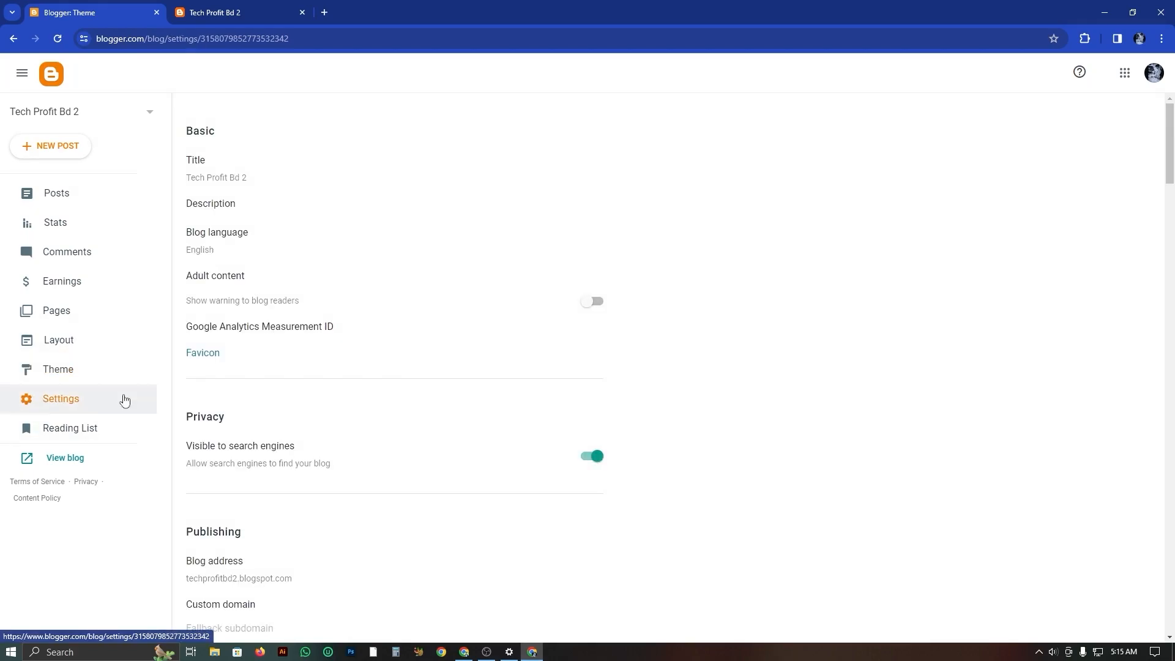
click(218, 183)
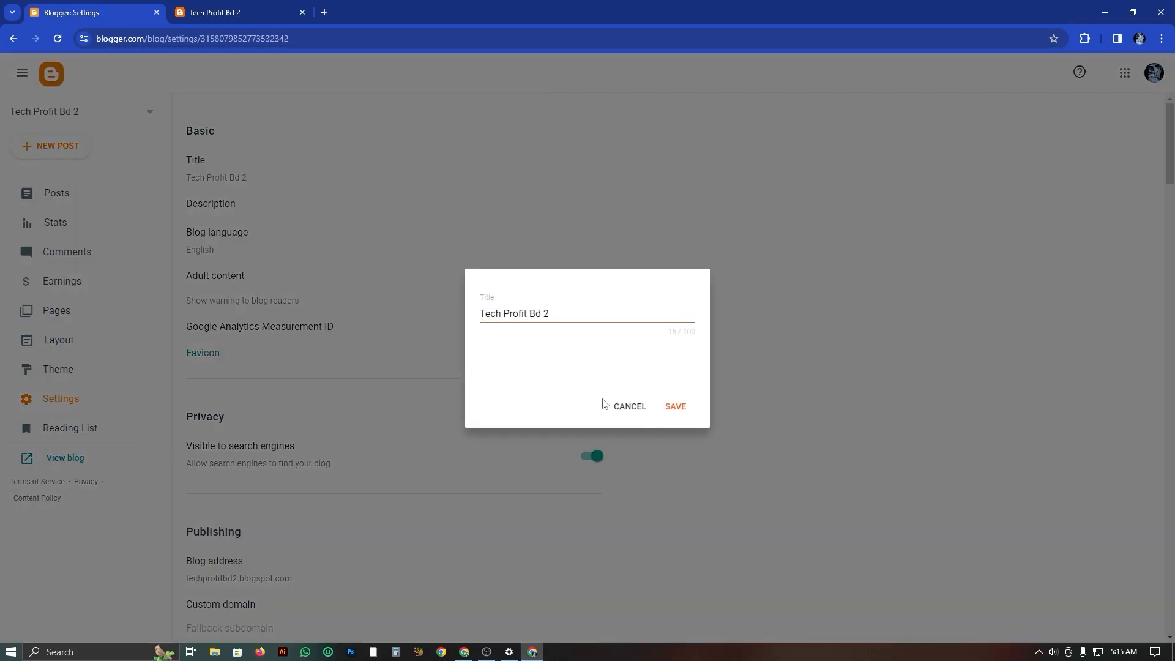
click(630, 414)
click(225, 204)
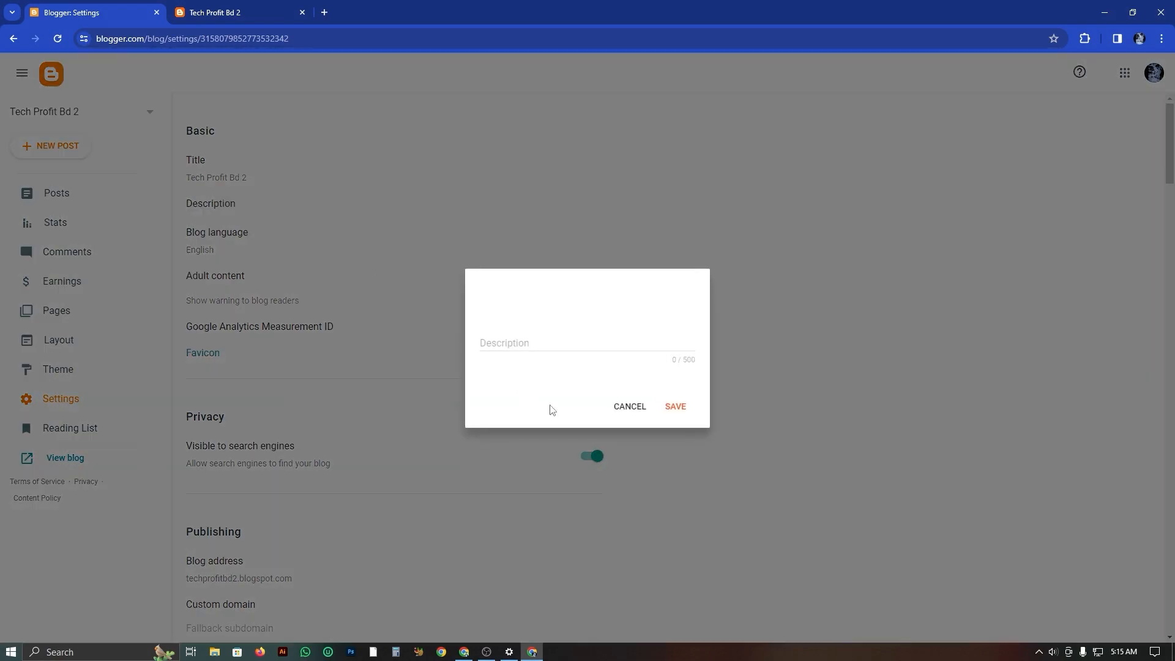
click(646, 410)
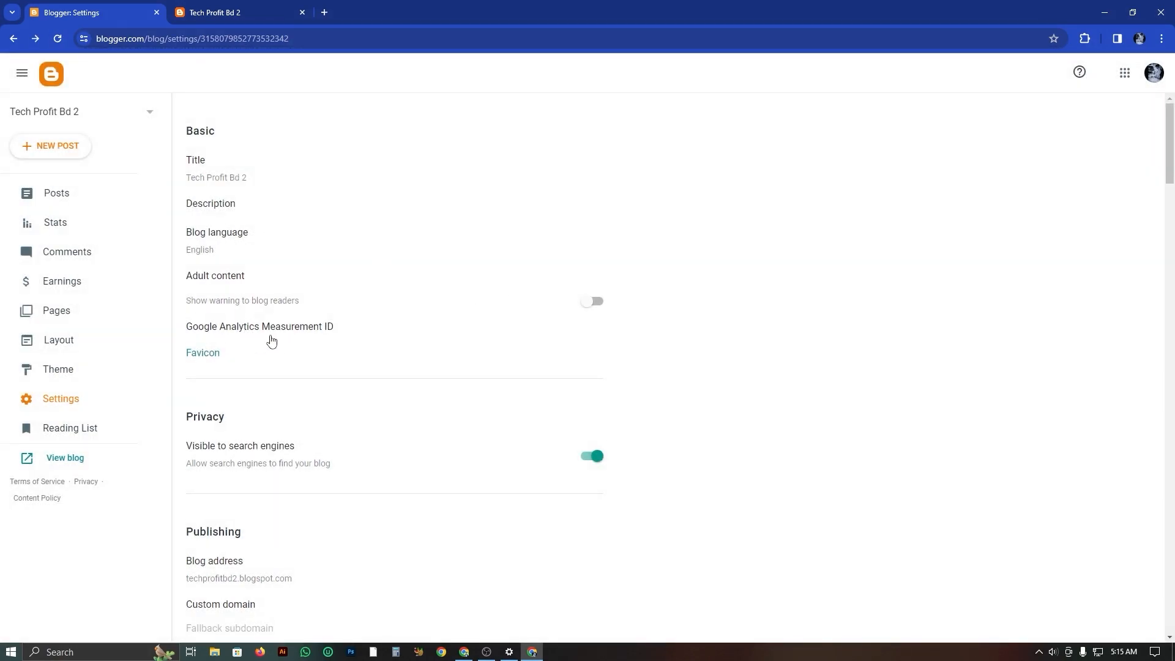
Review the remaining blog settings from Privacy and Publishing down to Posts, Comments and Email.
scroll(456, 510, down, 10)
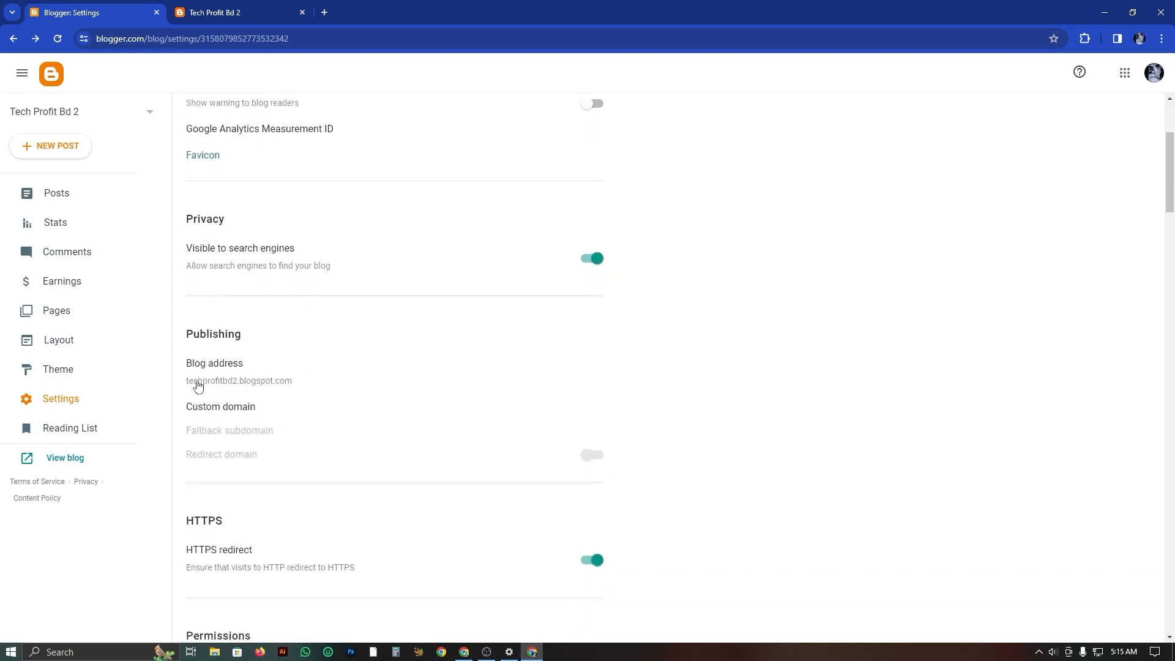
scroll(346, 485, down, 6)
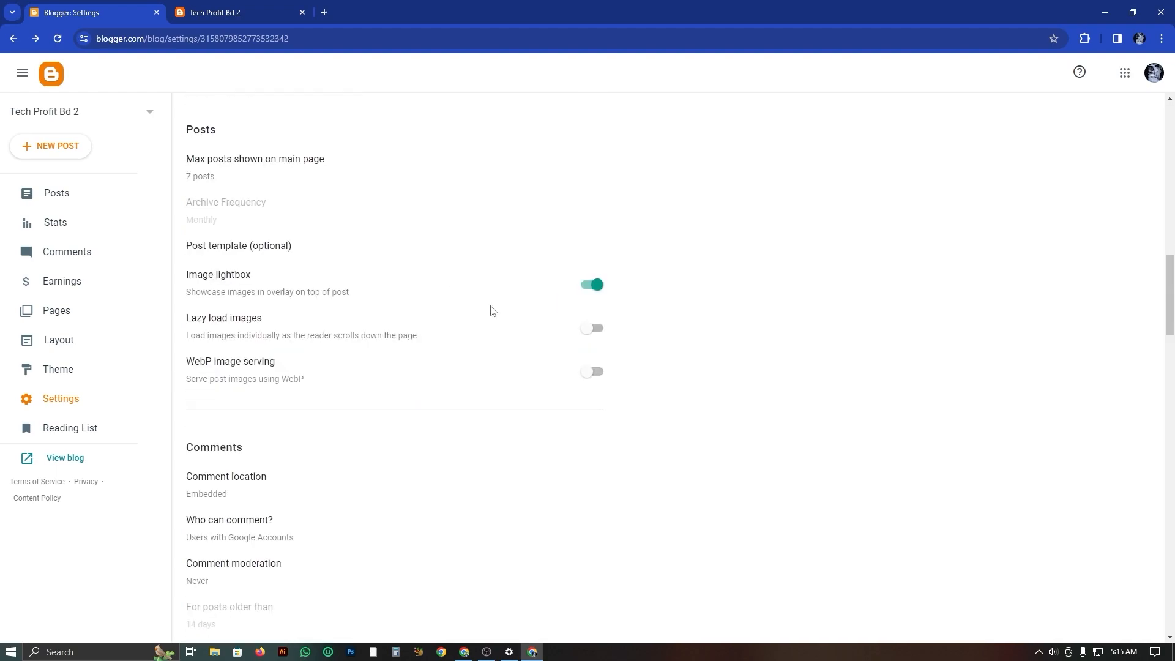
scroll(379, 473, down, 5)
scroll(372, 422, up, 1)
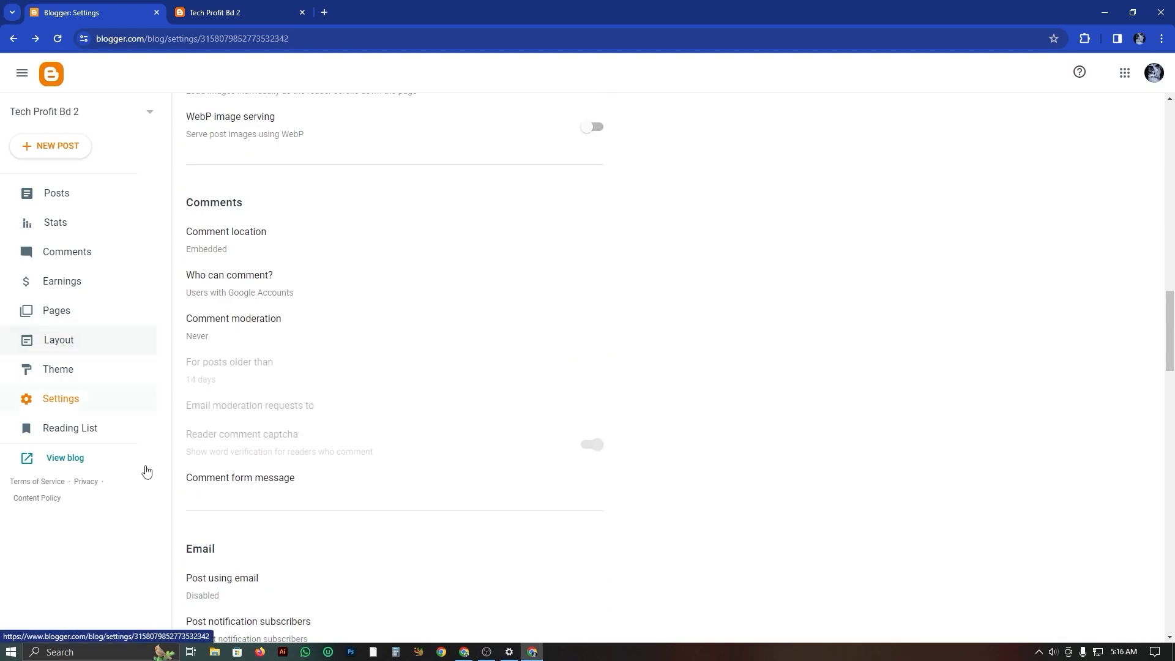
Open the Reading List, look through its Blogger Buzz articles, and briefly check the live blog before returning to the dashboard.
click(83, 430)
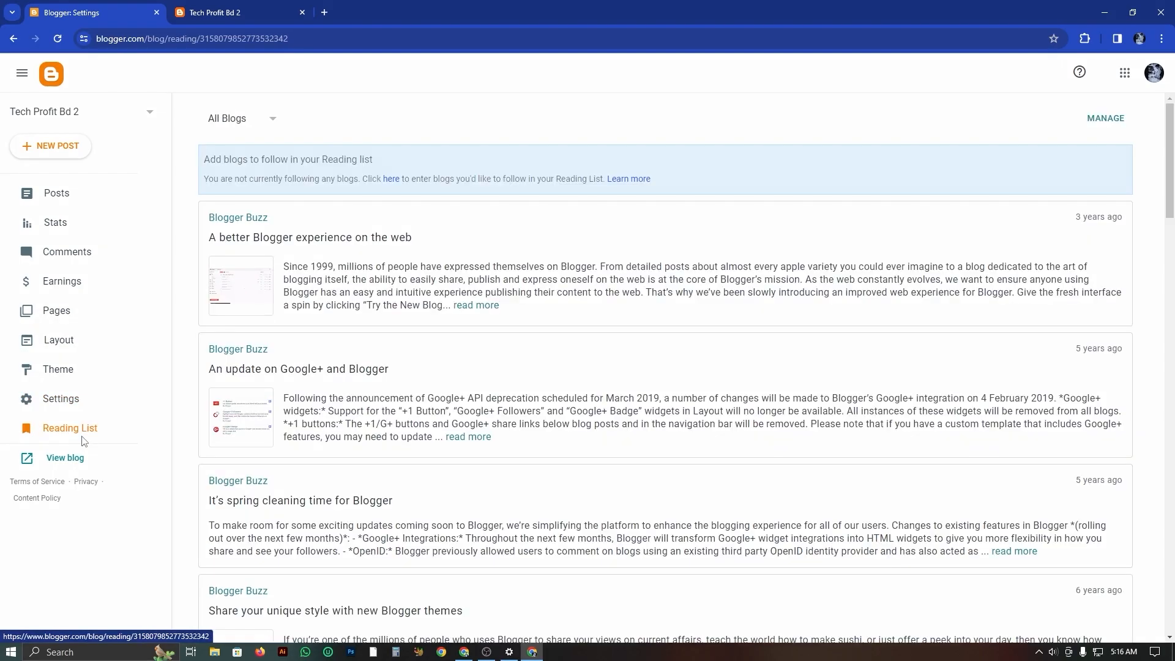
scroll(506, 362, down, 8)
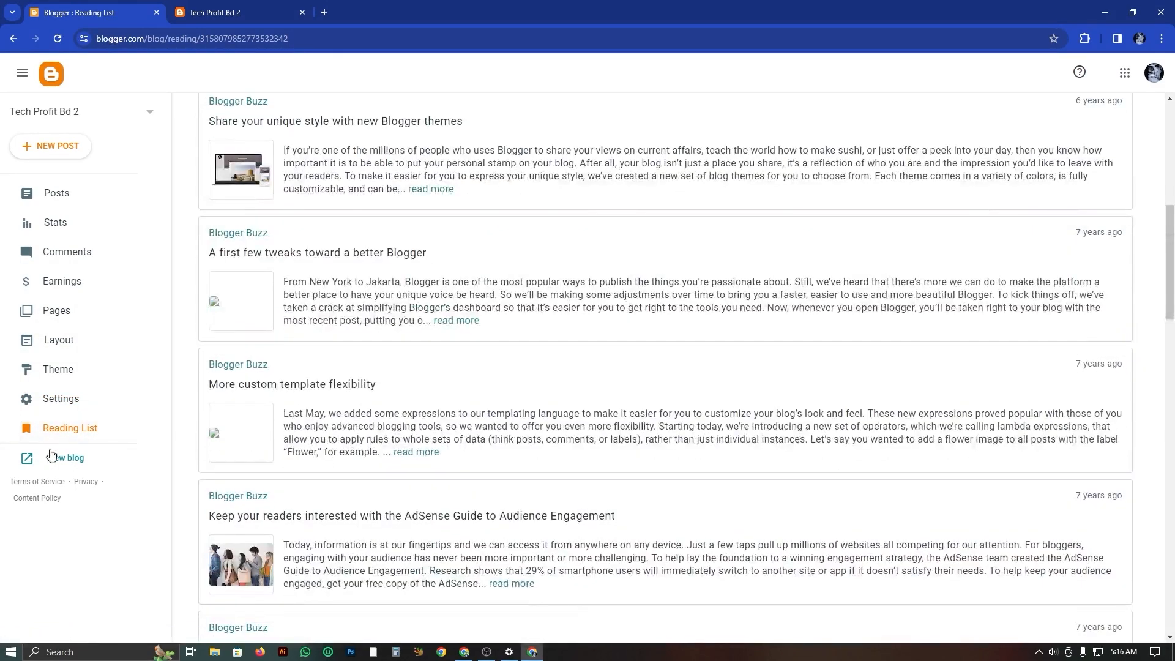
click(248, 7)
click(125, 7)
Create a new post and paste the copied Bengali news text into its title.
click(63, 147)
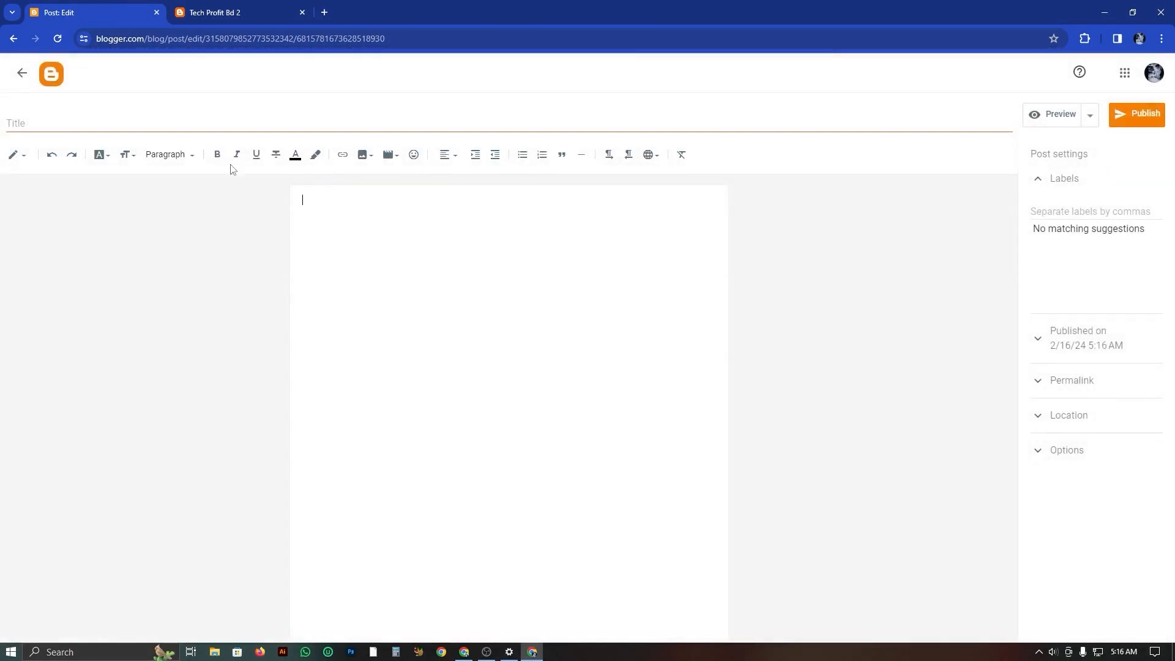
click(179, 121)
right_click(177, 121)
right_click(443, 341)
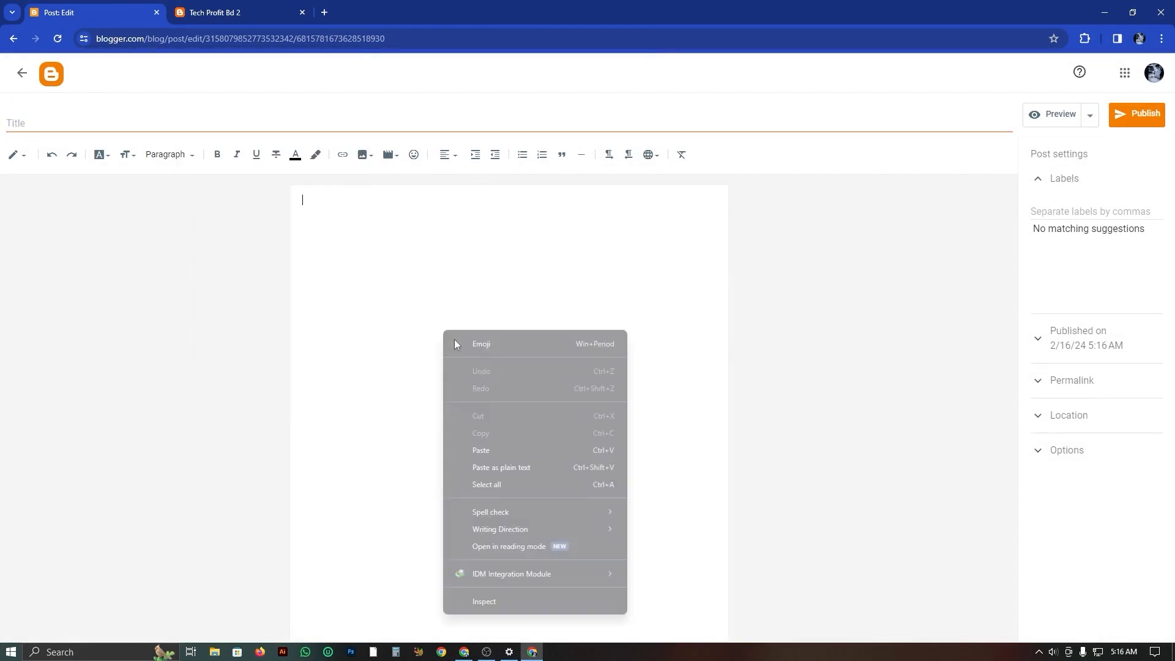
click(495, 449)
click(12, 121)
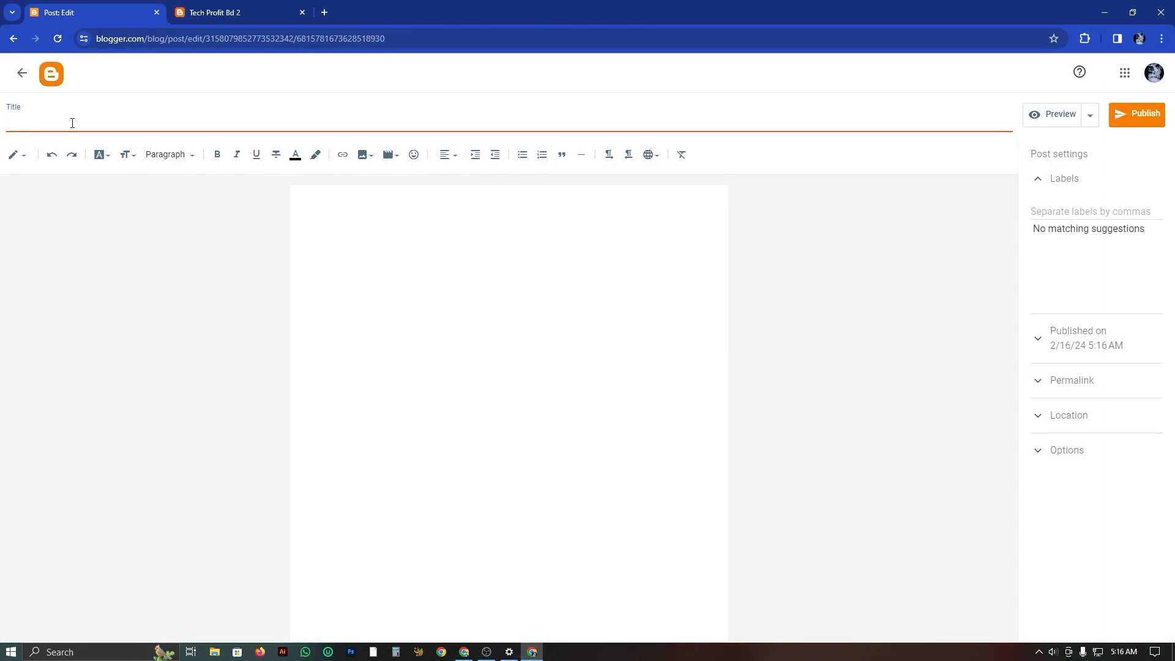
key(ctrl+v)
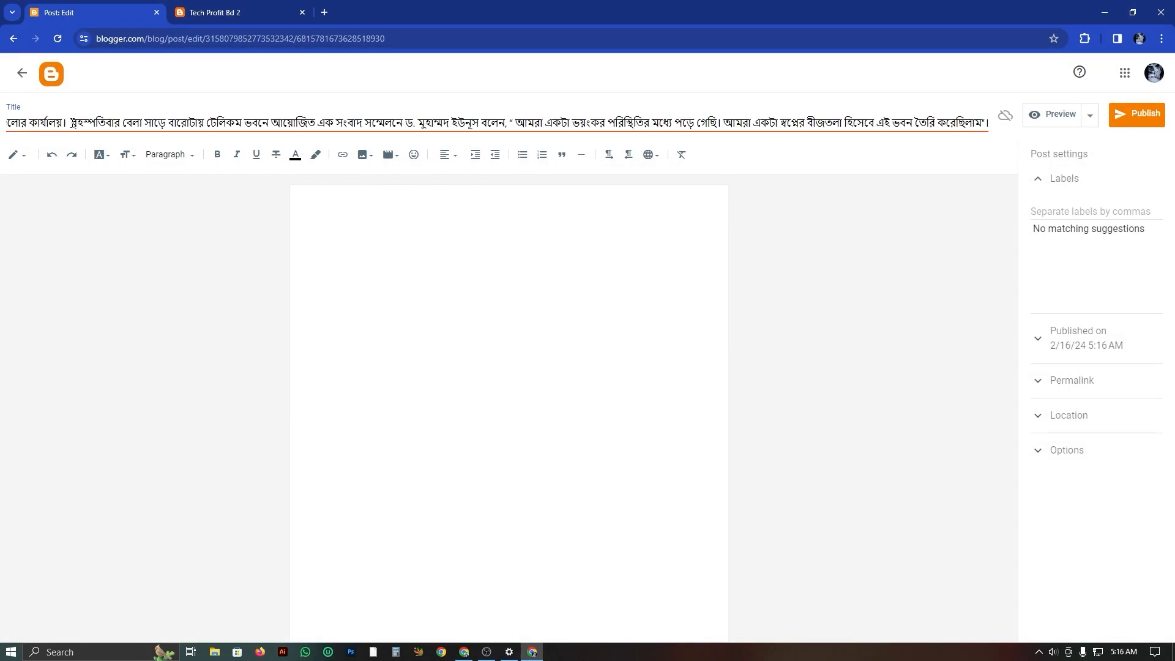
Shorten the post title to "ড. ইউনূস ছবির" by deleting the rest of the pasted text.
drag(69, 122, 2, 114)
click(53, 127)
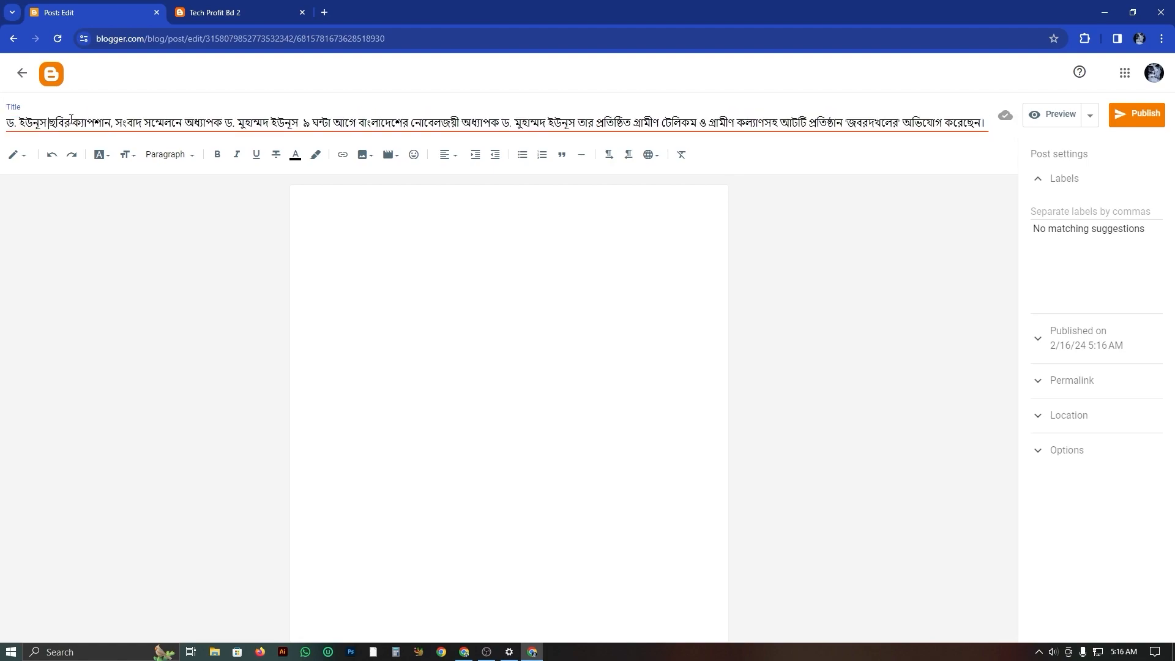
drag(72, 119, 1174, 214)
key(BackSpace)
Paste the copied news article with its photo into the post body and delete the line "৯ ঘন্টা আগে" below the caption.
click(517, 335)
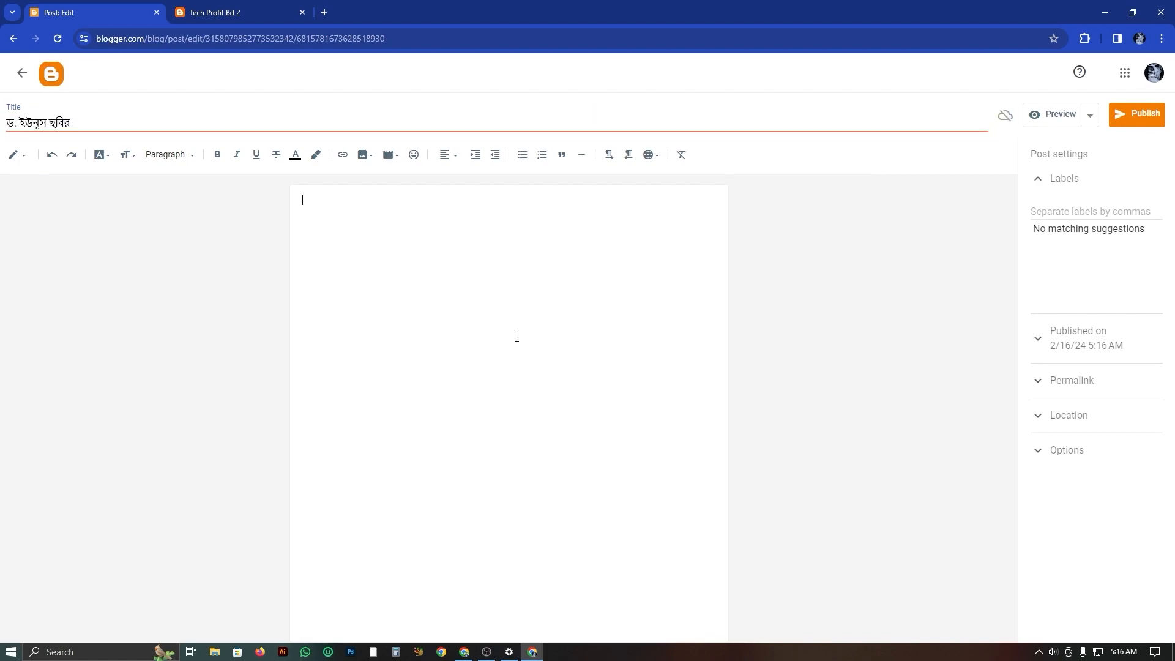
key(ctrl+v)
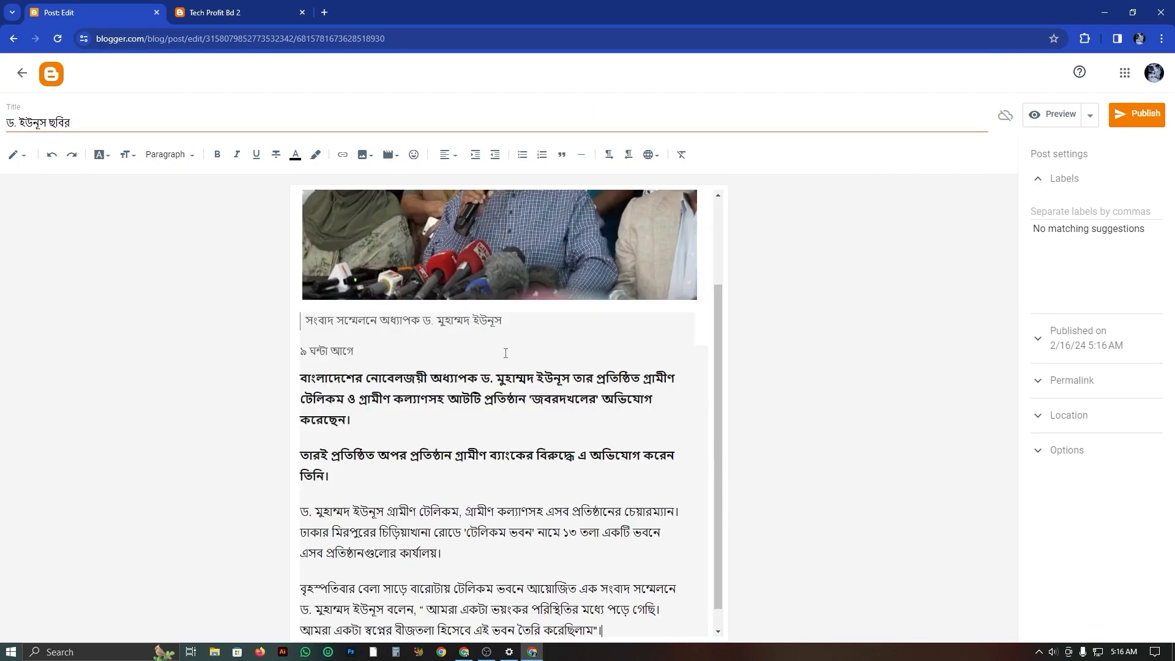
scroll(506, 354, up, 2)
drag(358, 437, 313, 463)
key(BackSpace)
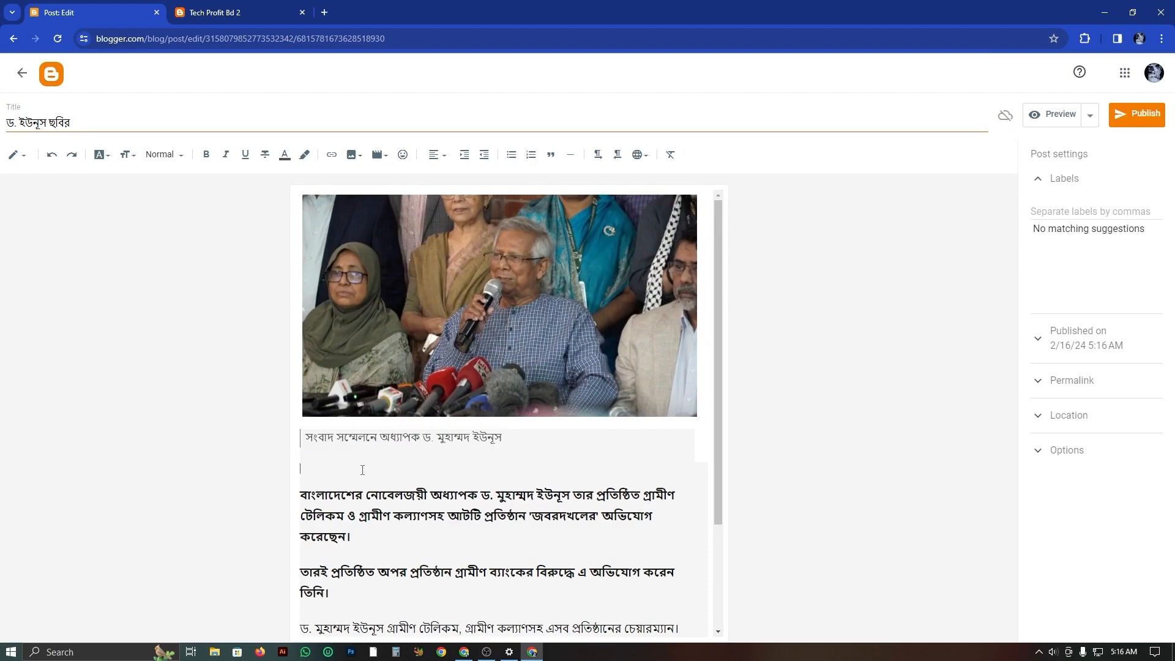
scroll(506, 367, down, 2)
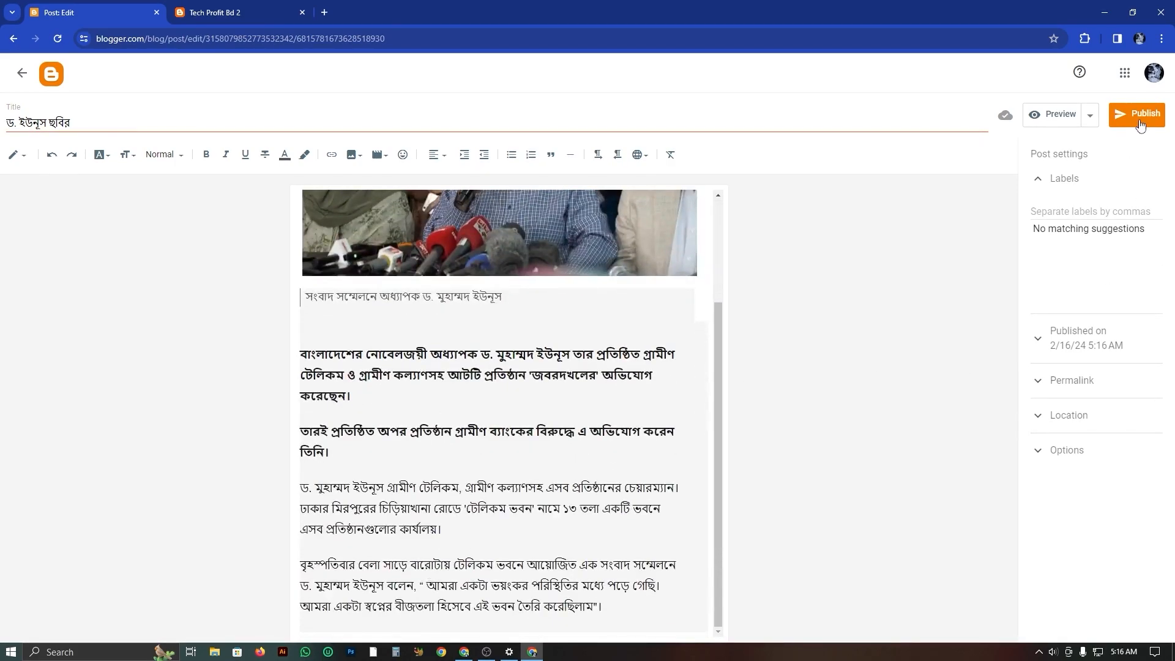
Open the preview of the post and look through its photo and text.
click(1053, 114)
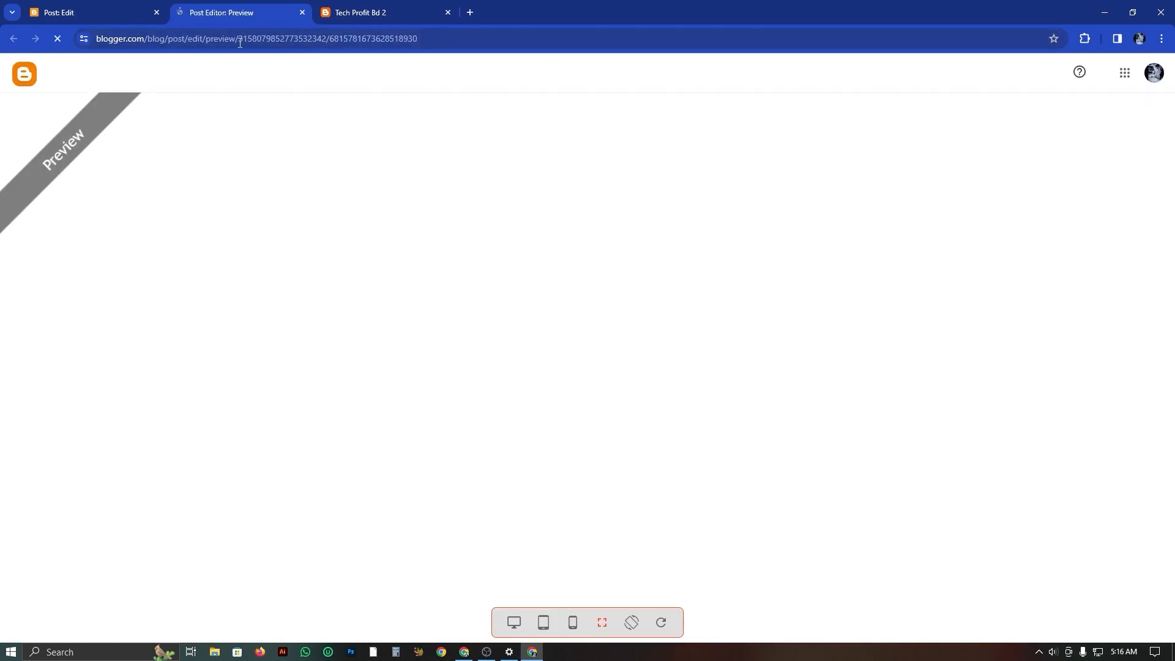
scroll(772, 215, down, 7)
scroll(472, 316, up, 7)
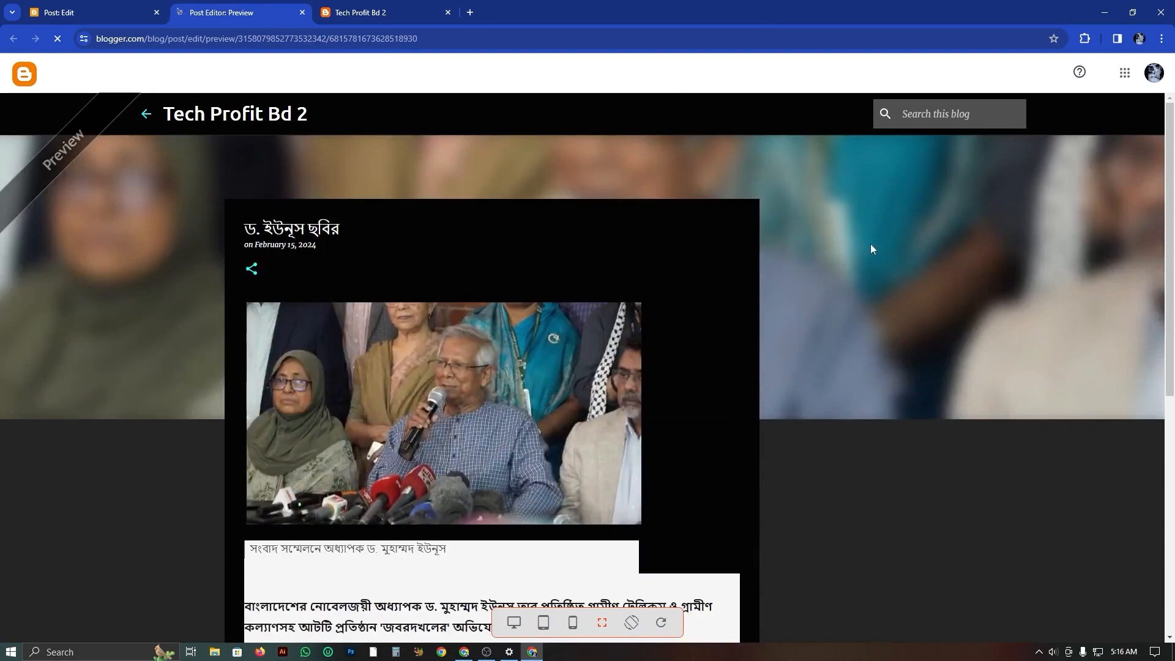
Review the post preview once more, return to the editor and publish the post to the blog.
scroll(497, 547, down, 7)
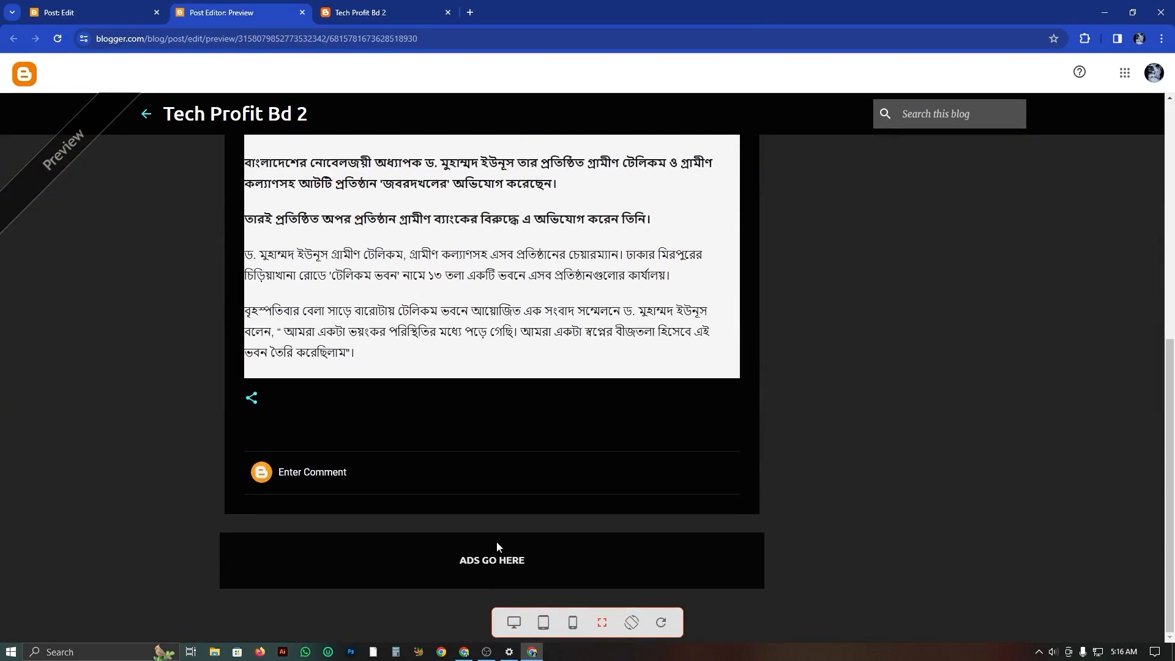
scroll(309, 470, up, 7)
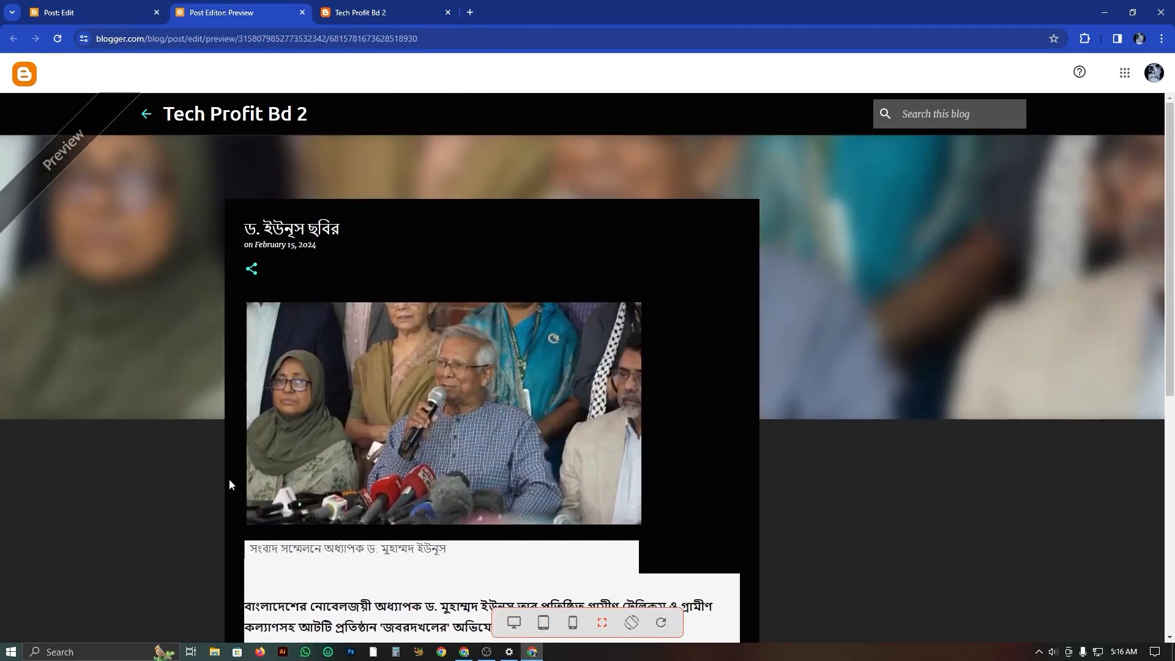
click(388, 7)
click(131, 9)
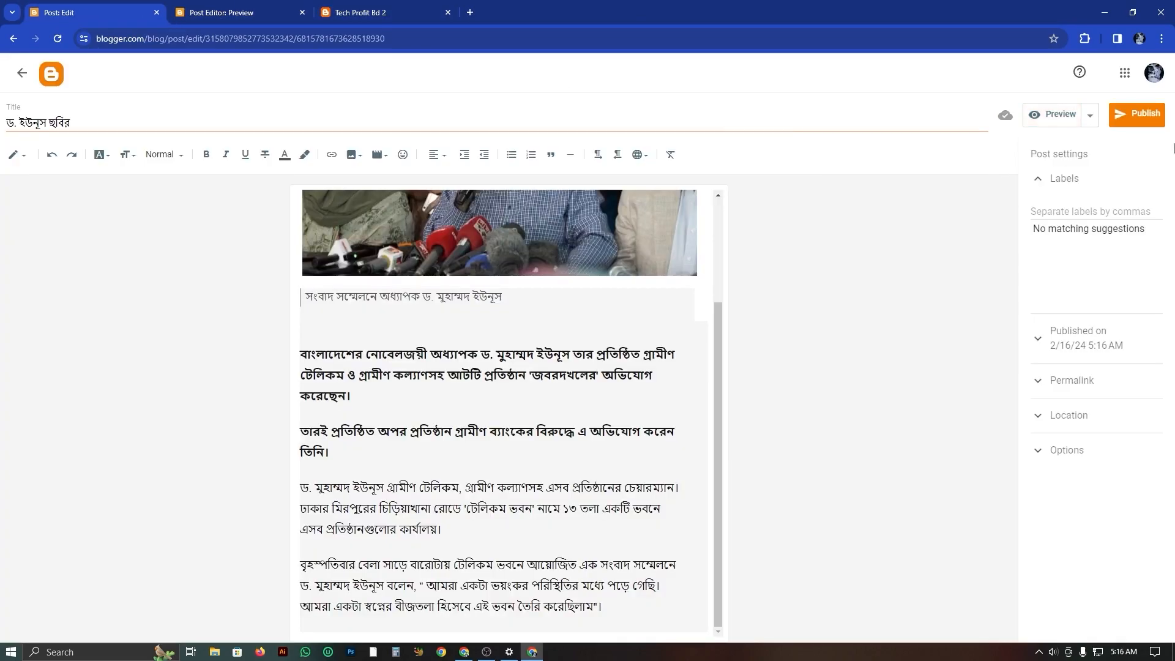
click(1152, 119)
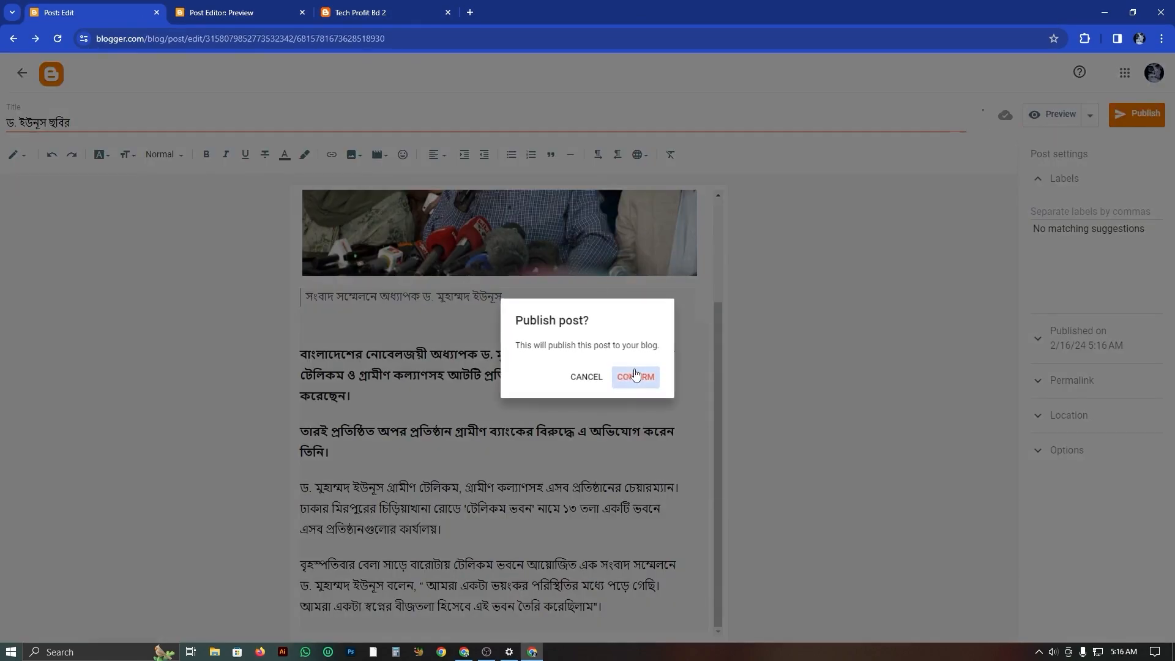
click(635, 374)
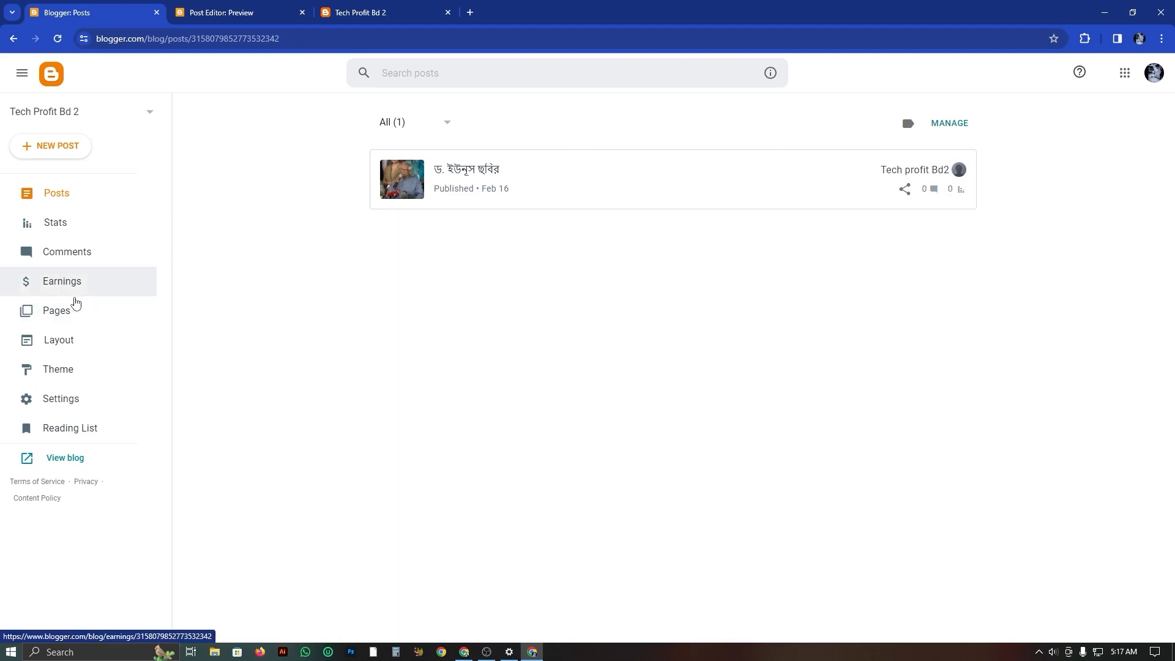
Look through the blog's Pages, Posts and Stats sections in the dashboard.
click(60, 313)
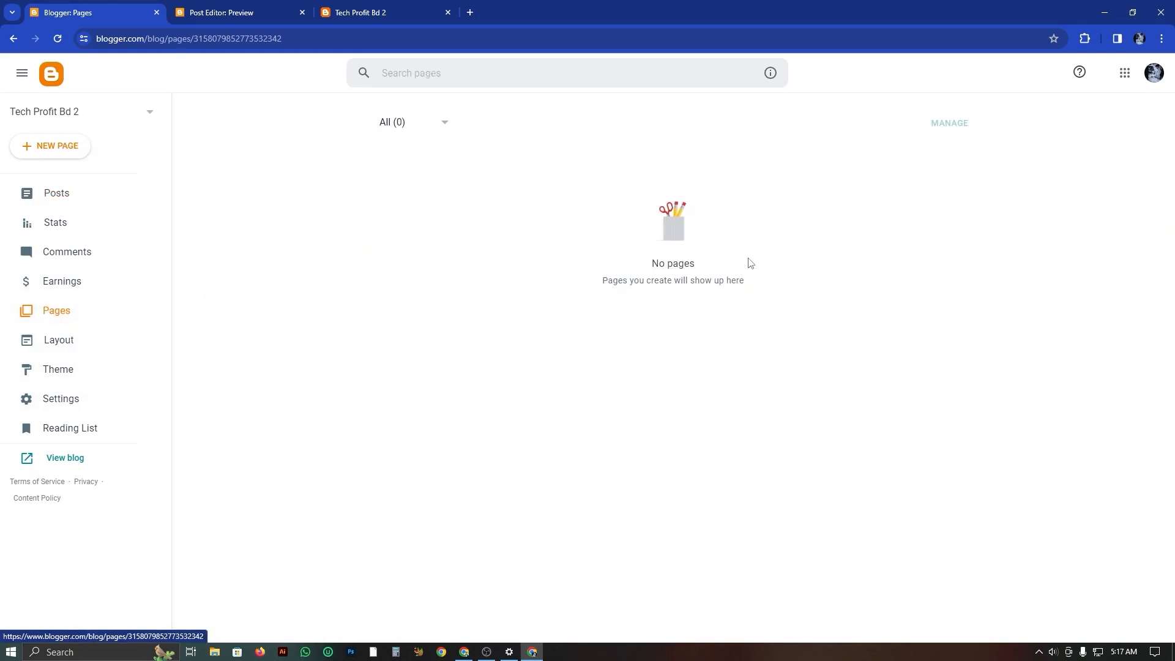
click(63, 199)
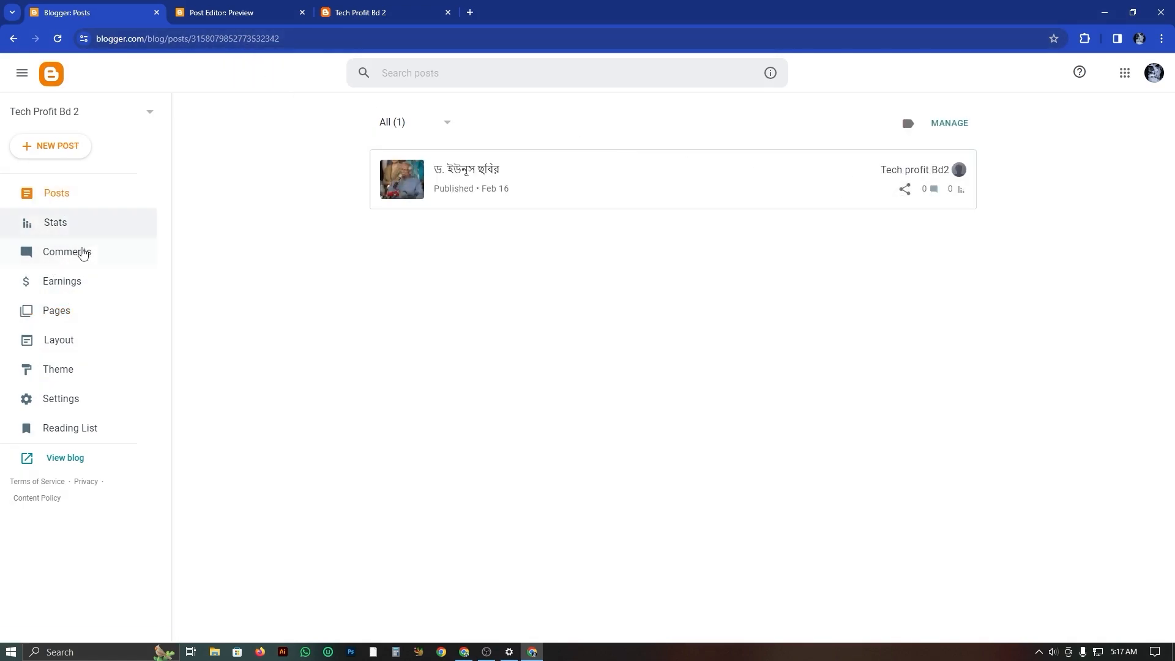
click(56, 224)
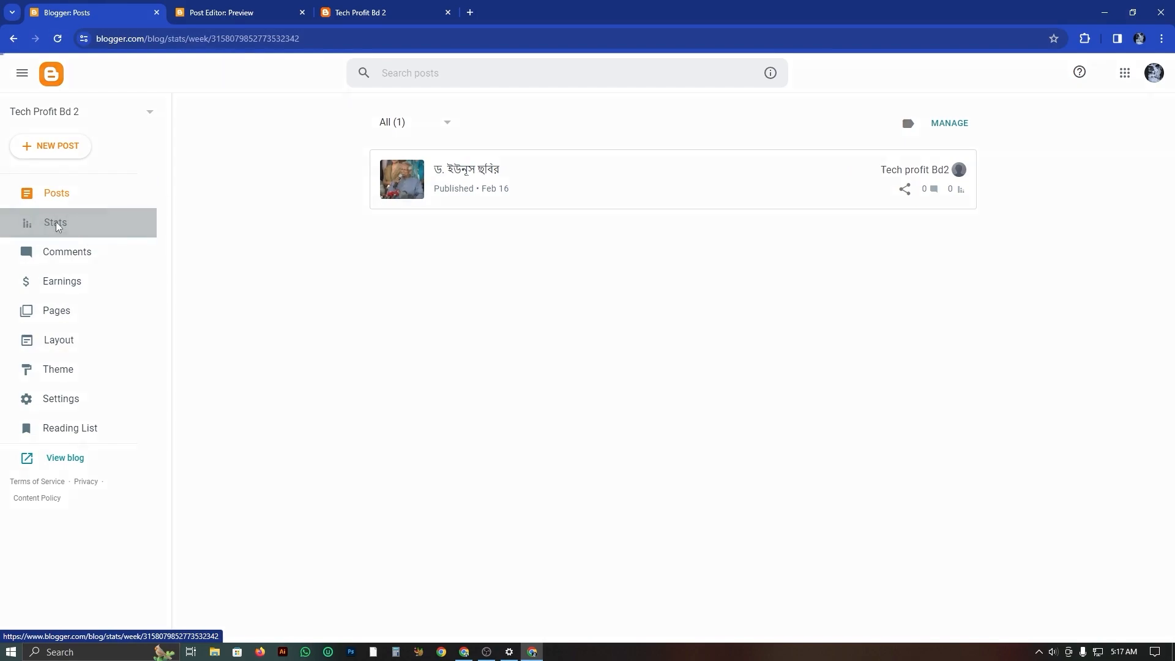
scroll(688, 333, down, 5)
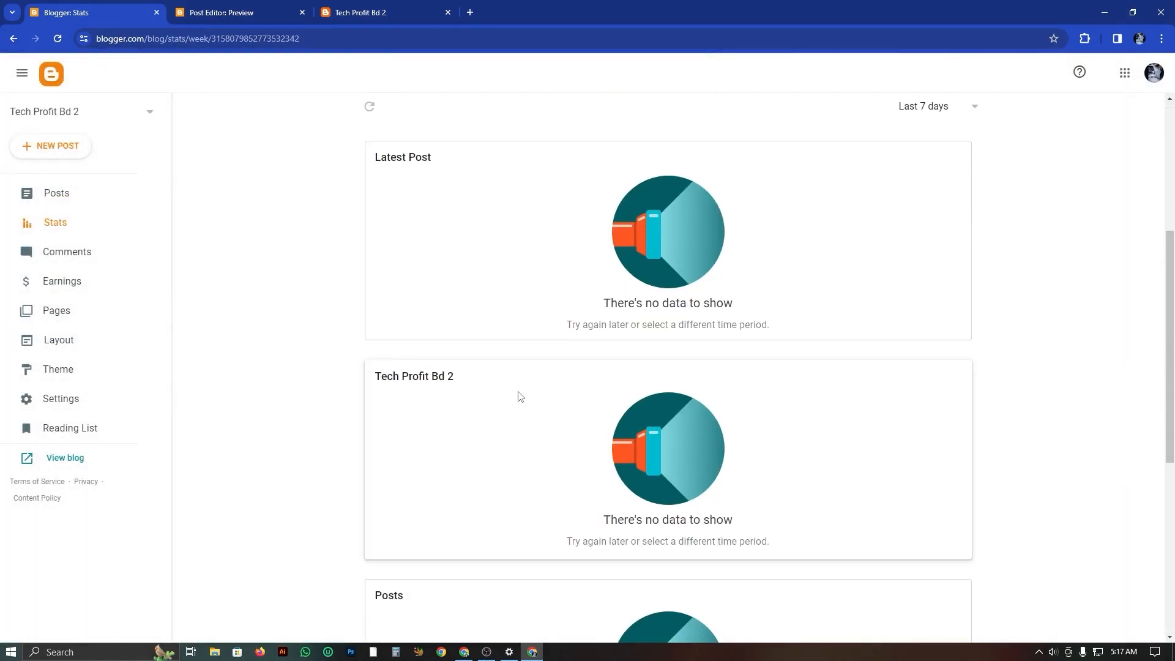
scroll(429, 245, up, 5)
Reload the live Tech Profit Bd 2 blog and check the published post and the Archive section.
click(361, 11)
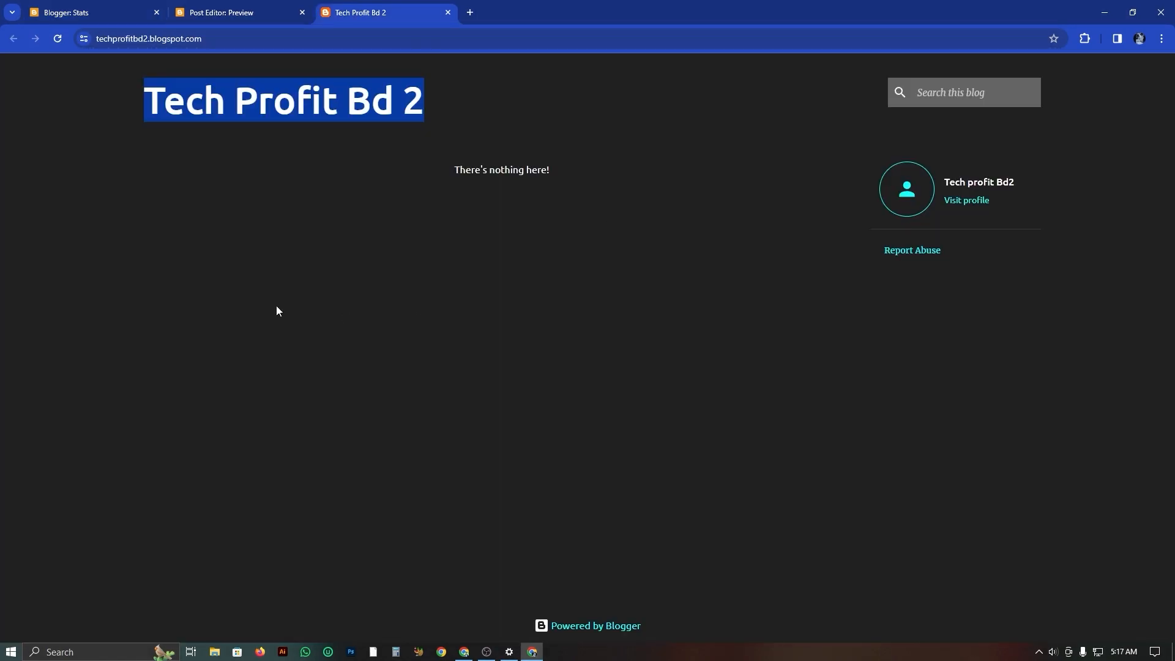
click(57, 39)
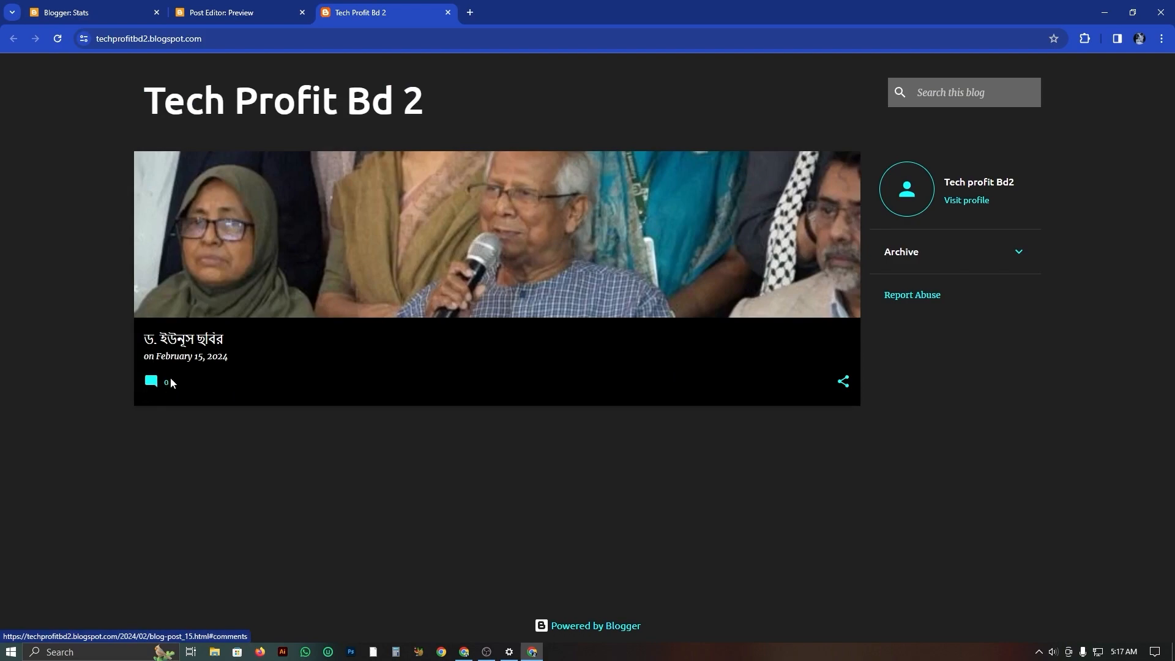
click(1024, 257)
Open the blog author's profile for editing, look through all its fields, and return to the blog's Stats page.
click(965, 202)
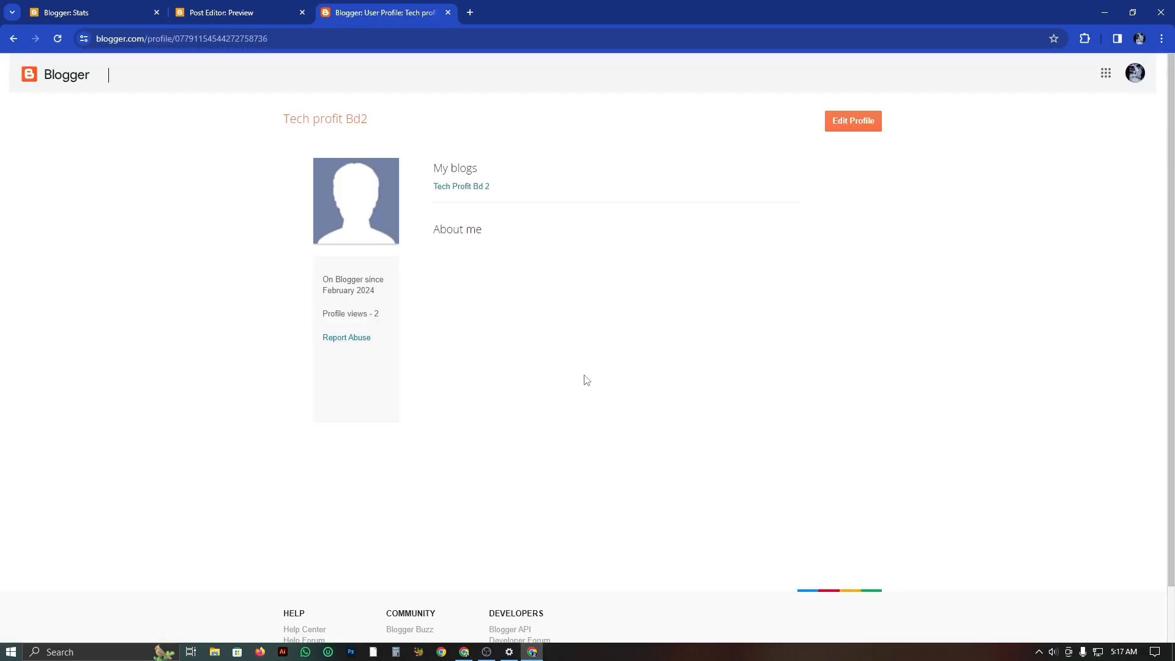
click(856, 125)
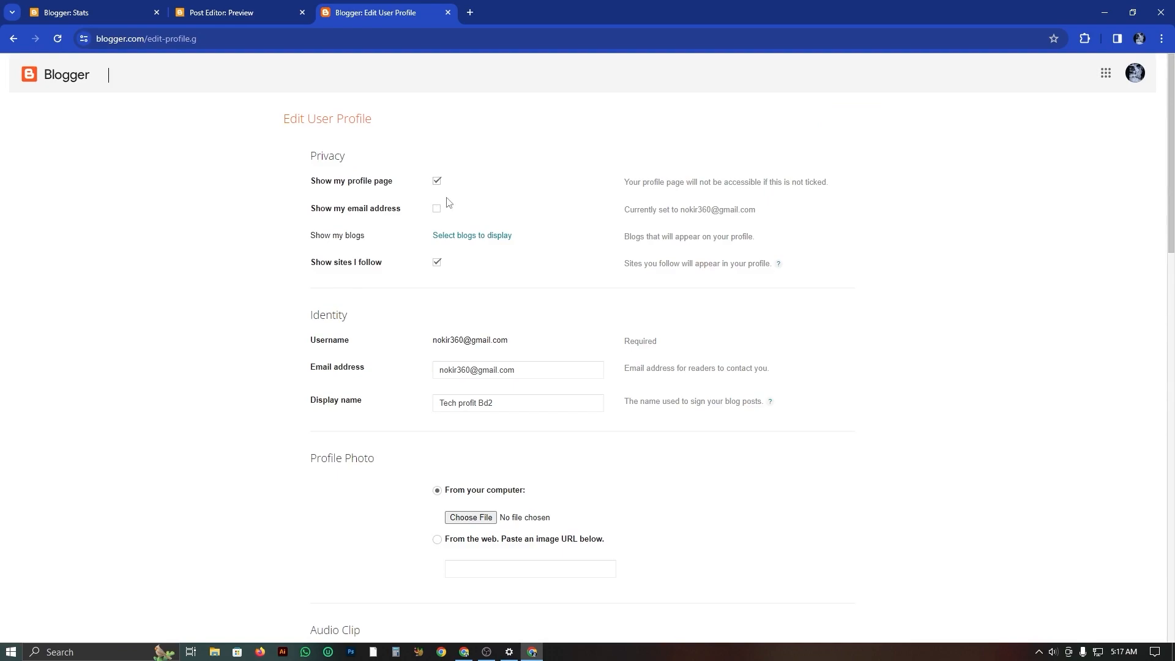
scroll(471, 509, down, 3)
scroll(546, 530, down, 5)
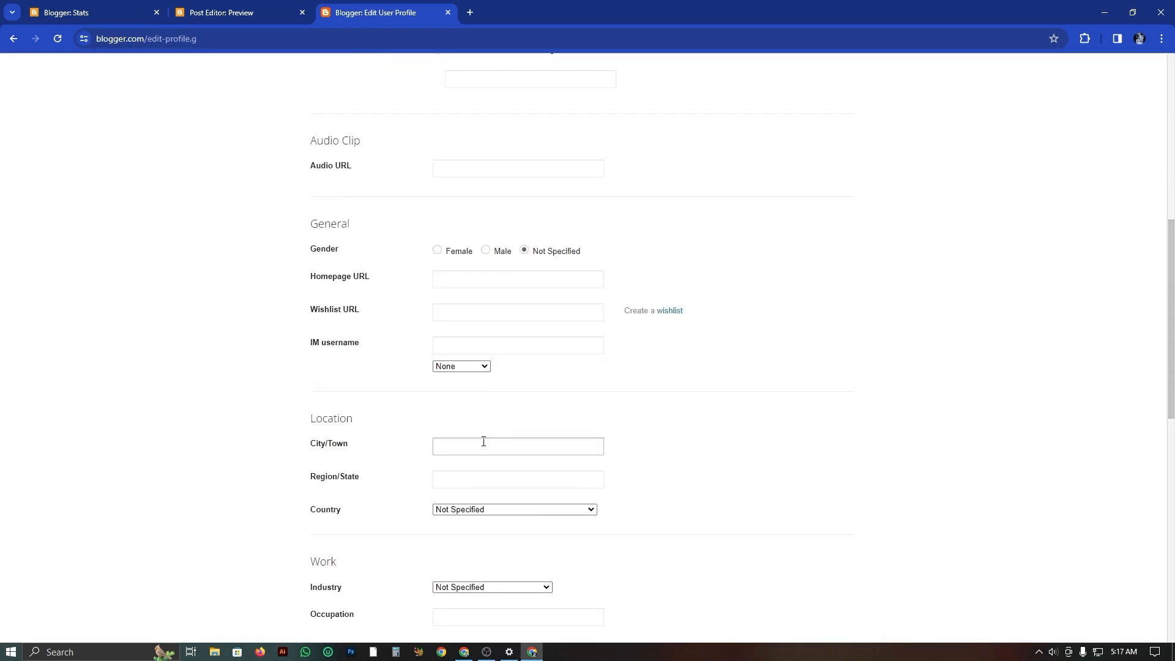
scroll(480, 444, down, 10)
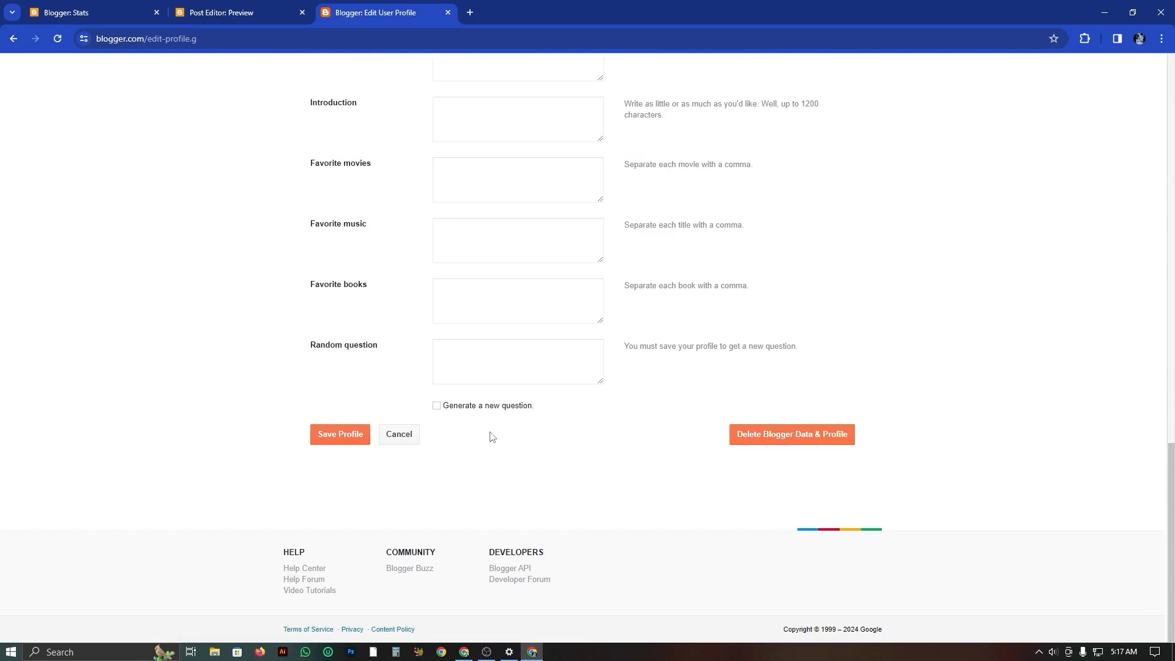
scroll(507, 405, up, 15)
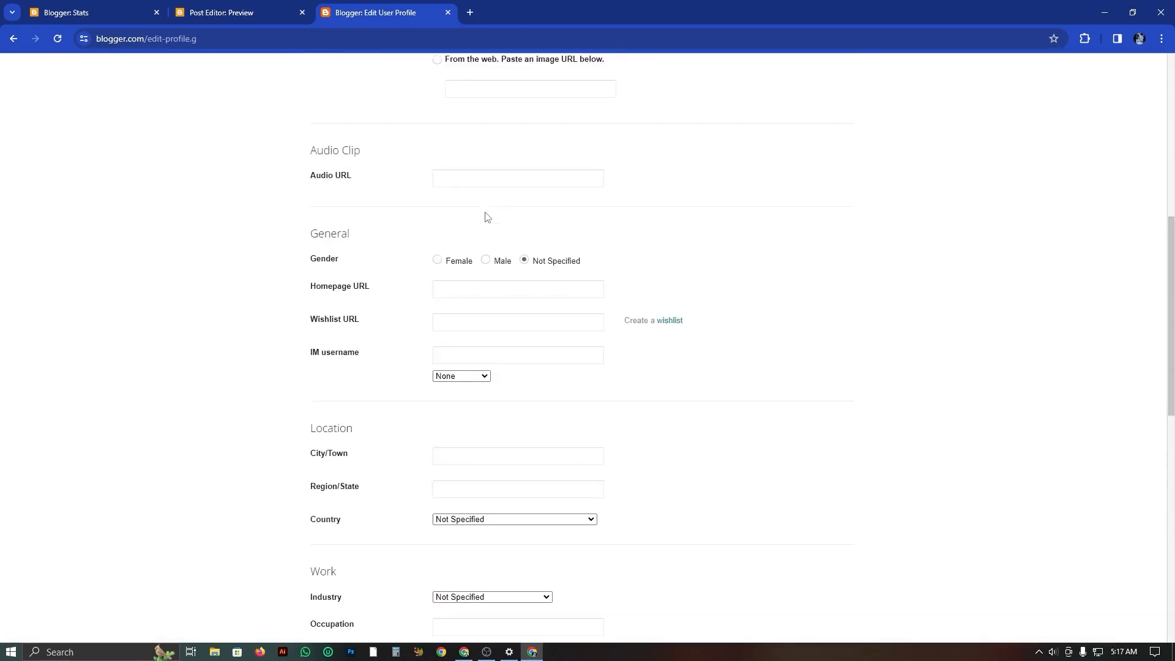
scroll(195, 116, up, 4)
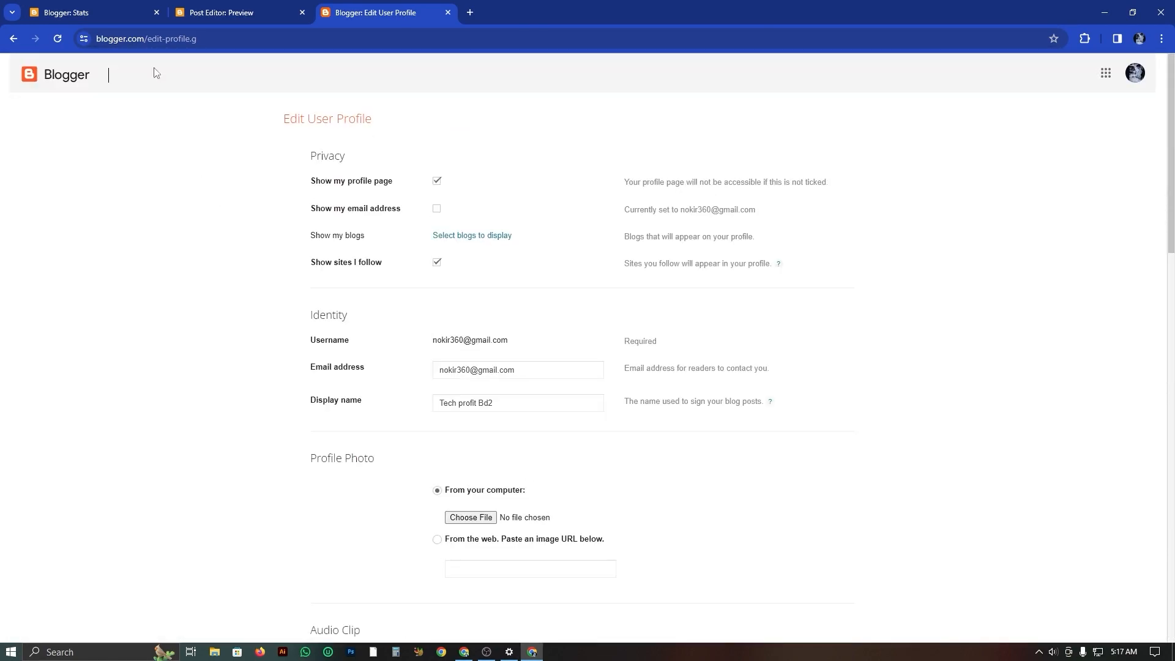
click(83, 12)
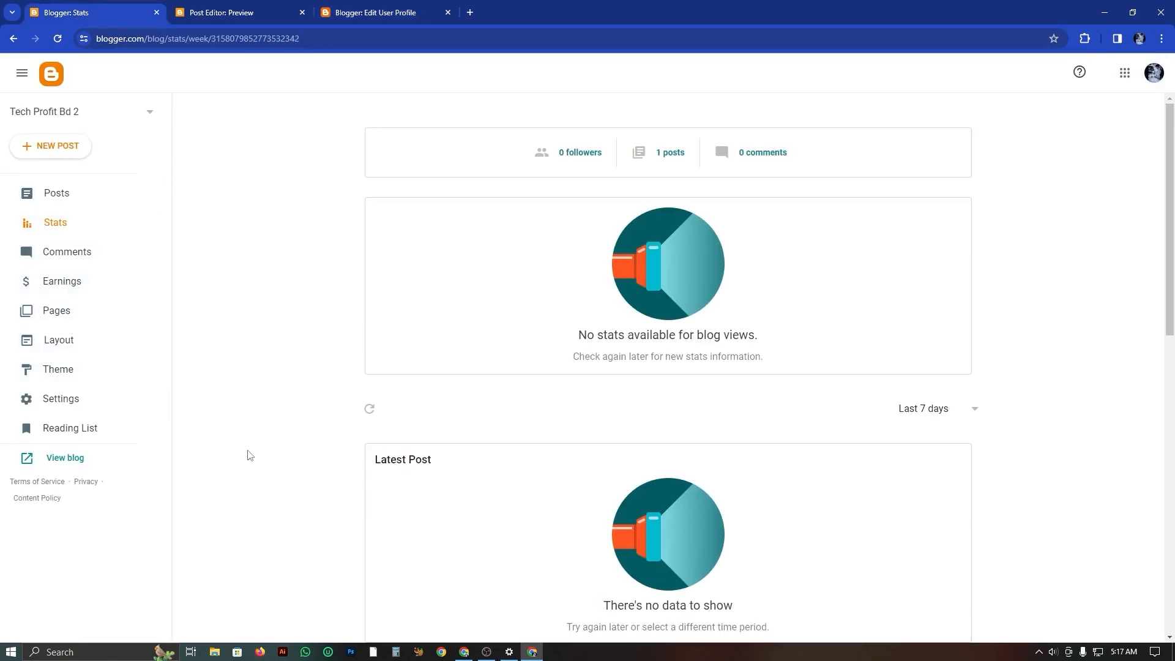